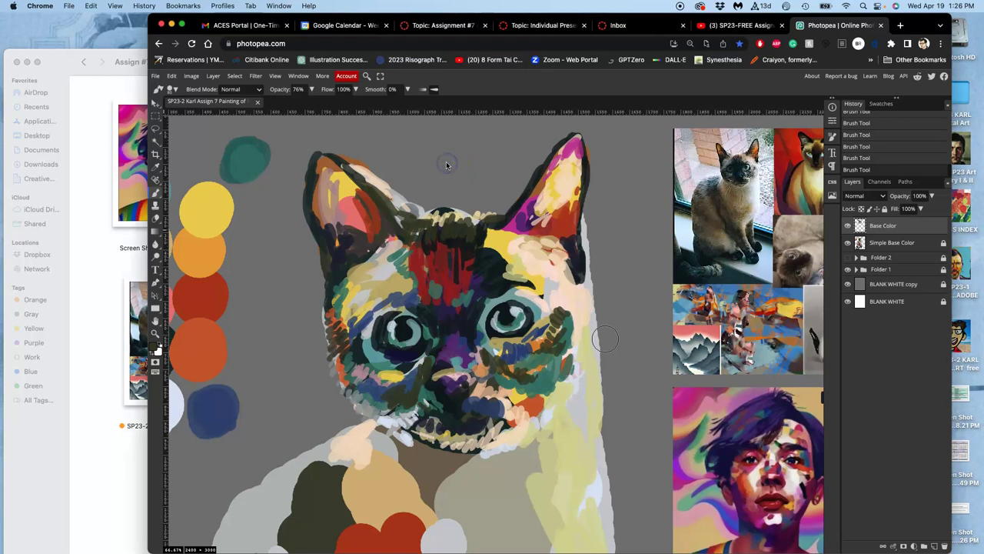
# Step: Paint cream and grey strokes beside the cat's eye and green strokes down the cheek on the Base Color layer
pyautogui.moveTo(556, 204); pyautogui.dragTo(525, 256)
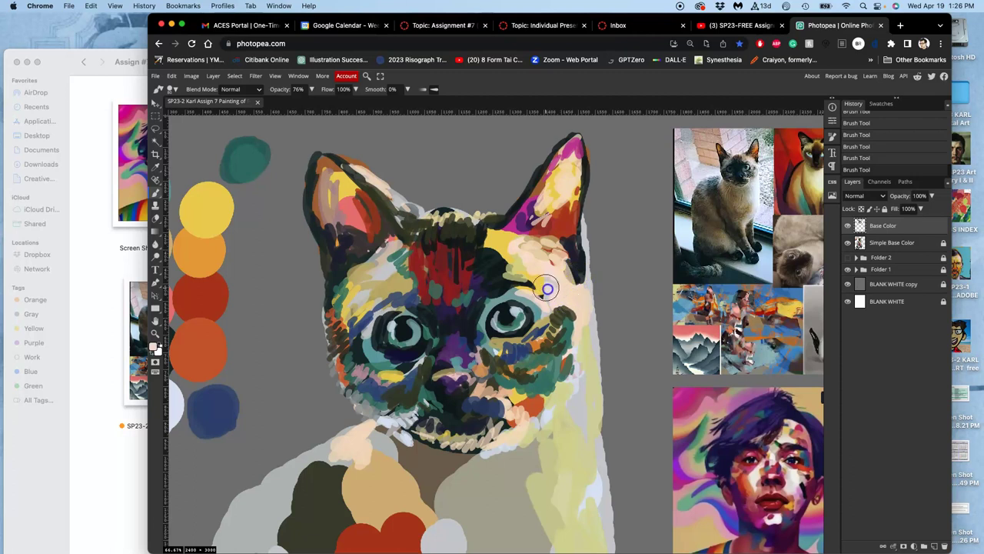
pyautogui.moveTo(547, 289)
pyautogui.mouseDown()
pyautogui.moveTo(582, 297)
pyautogui.moveTo(572, 314)
pyautogui.mouseUp()
pyautogui.moveTo(582, 285); pyautogui.dragTo(577, 289)
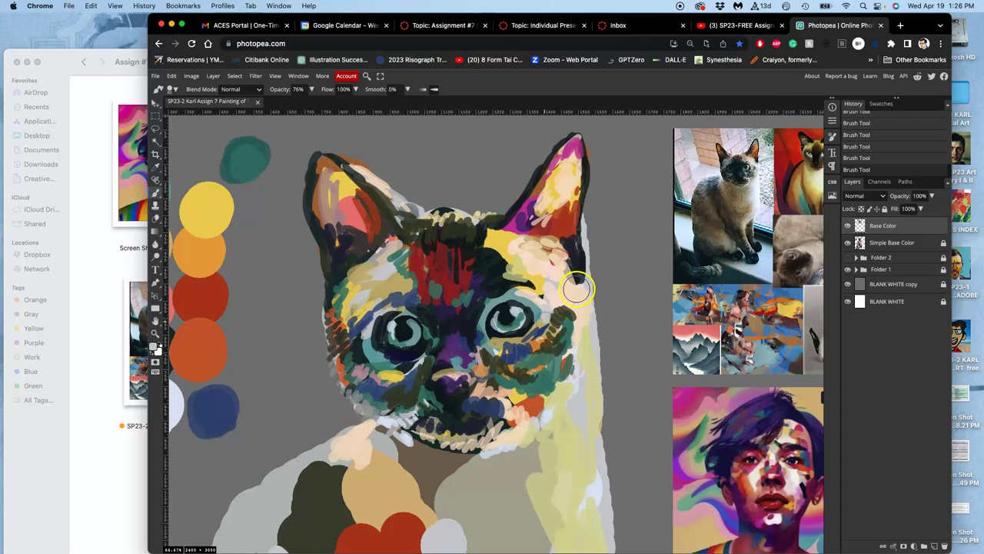
pyautogui.moveTo(562, 361)
pyautogui.mouseDown()
pyautogui.moveTo(585, 334)
pyautogui.moveTo(576, 331)
pyautogui.mouseUp()
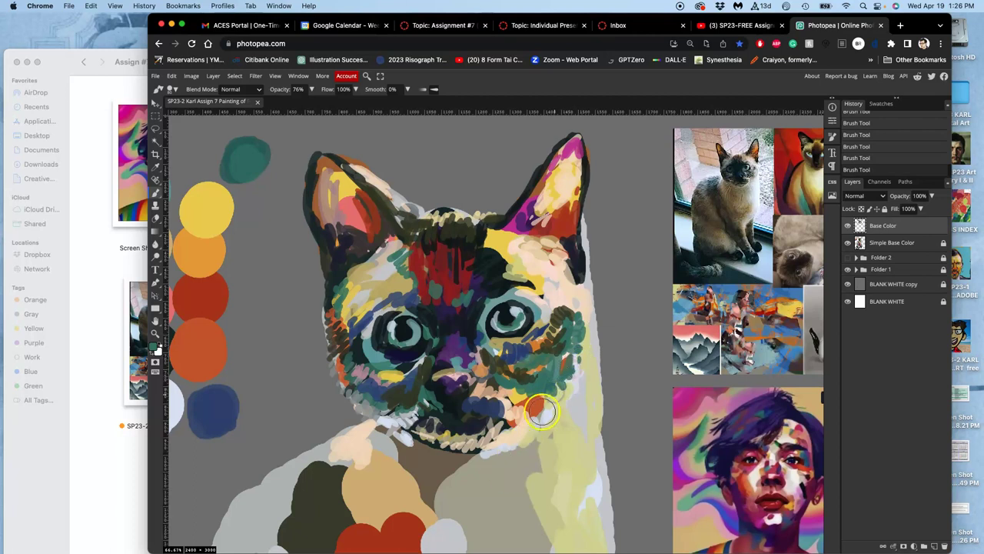
# Step: Paint scribbled green and dark strokes from the cat's shoulder down its chest
pyautogui.moveTo(411, 495)
pyautogui.mouseDown()
pyautogui.moveTo(344, 517)
pyautogui.moveTo(327, 492)
pyautogui.moveTo(333, 451)
pyautogui.moveTo(306, 456)
pyautogui.moveTo(331, 459)
pyautogui.moveTo(308, 516)
pyautogui.moveTo(345, 484)
pyautogui.moveTo(341, 513)
pyautogui.mouseUp()
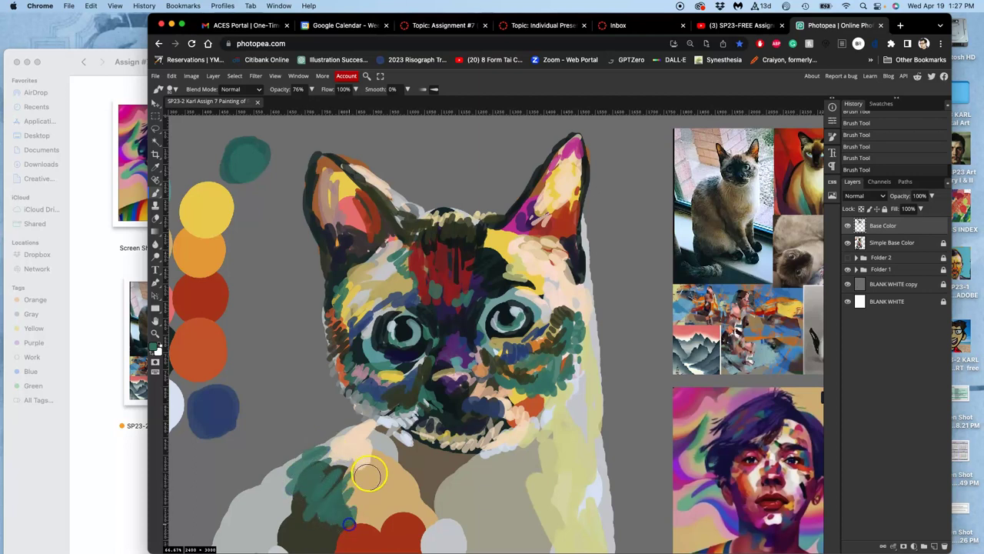
pyautogui.press('super+minus')
pyautogui.press('super+minus')
pyautogui.scroll(-3, 394, 454)
pyautogui.hscroll(1, 394, 454)
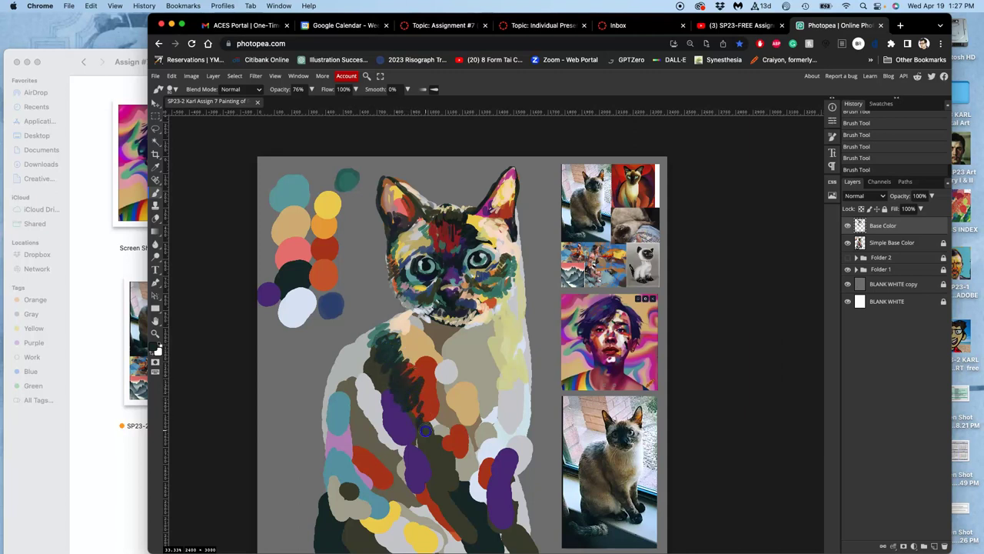
# Step: Sample yellow and red from the cat painting as brush colours
pyautogui.keyDown('alt'); pyautogui.click(456, 448); pyautogui.keyUp('alt')
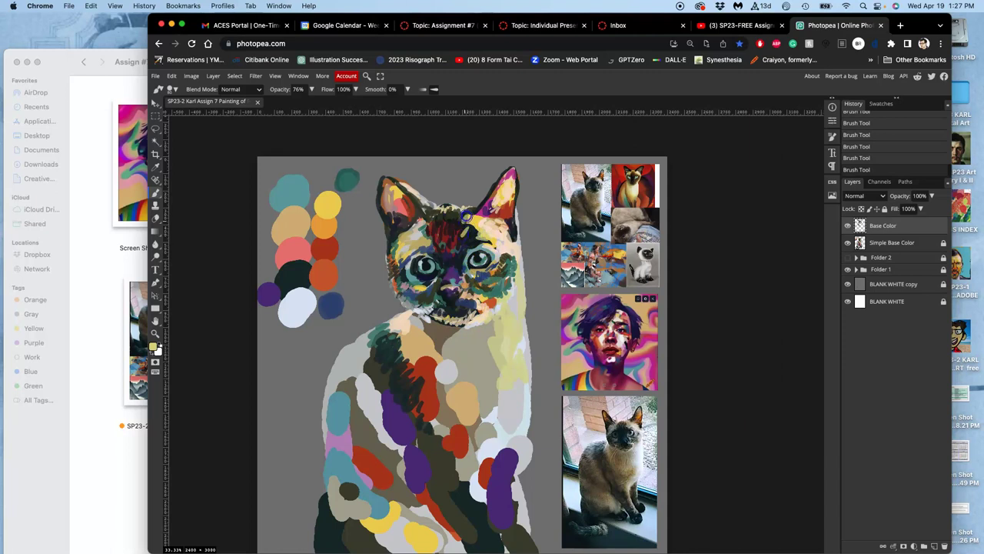
pyautogui.keyDown('alt'); pyautogui.click(488, 277); pyautogui.keyUp('alt')
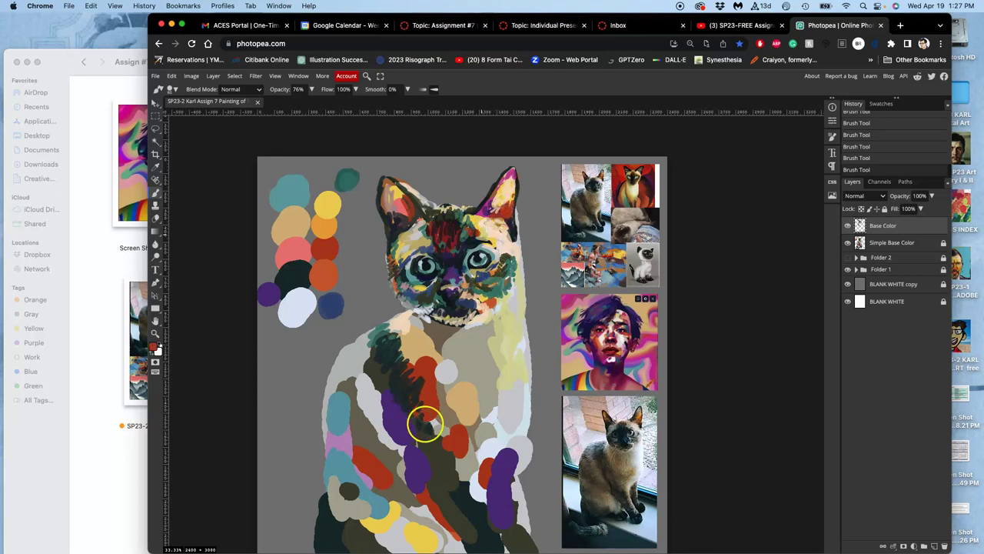
pyautogui.moveTo(452, 405); pyautogui.dragTo(399, 372)
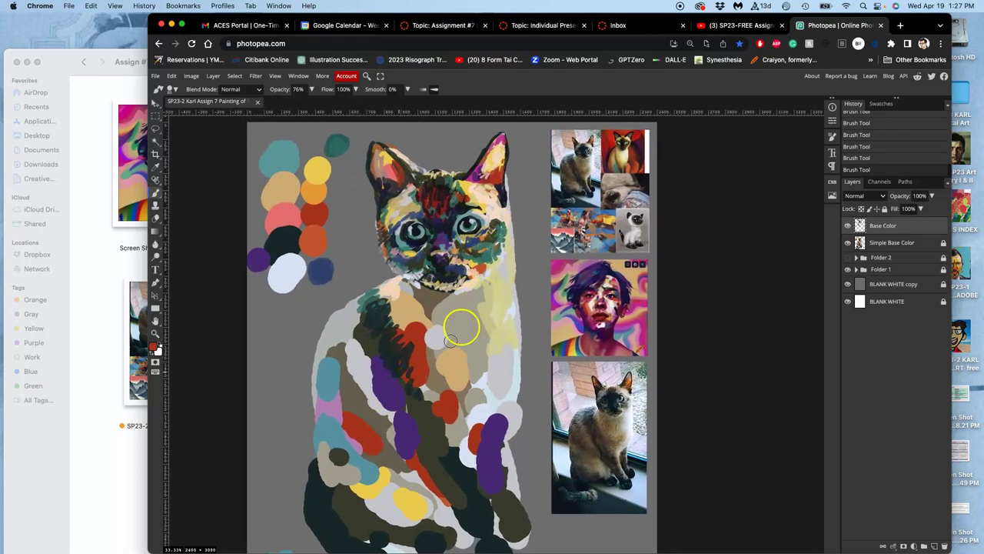
pyautogui.moveTo(478, 323); pyautogui.dragTo(485, 303)
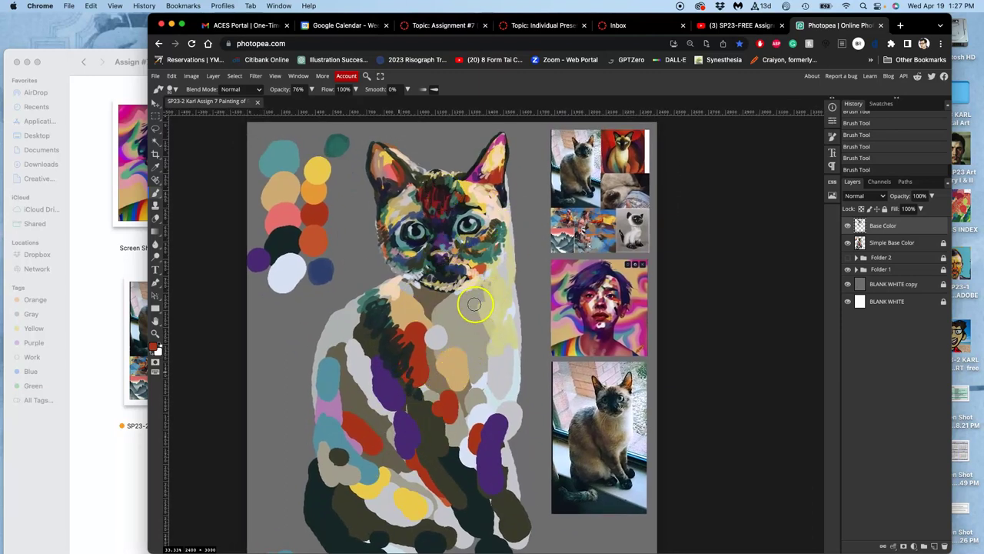
# Step: Save the cat painting and check its PSD file in the Assign #7 folder in Finder
pyautogui.press('super+s')
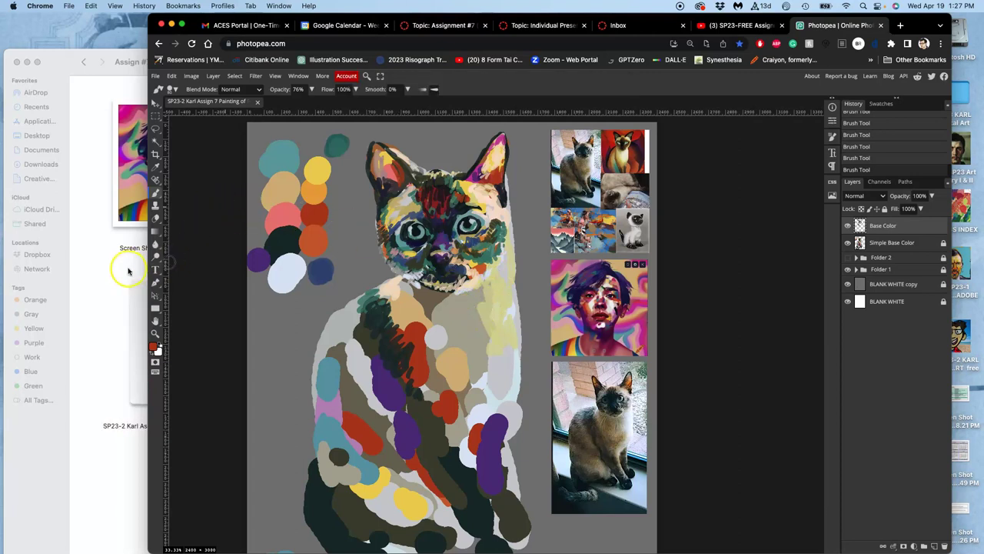
pyautogui.click(103, 273)
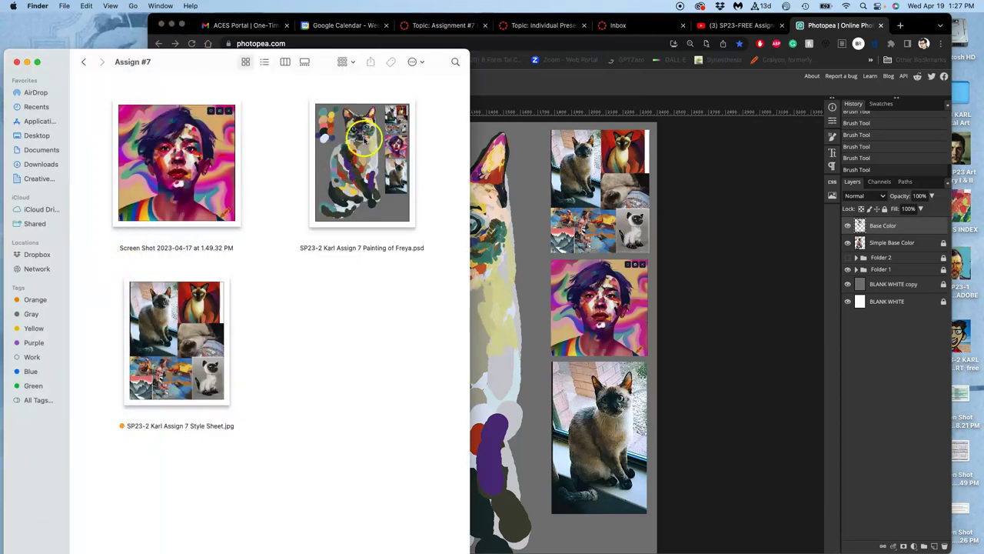
pyautogui.click(670, 281)
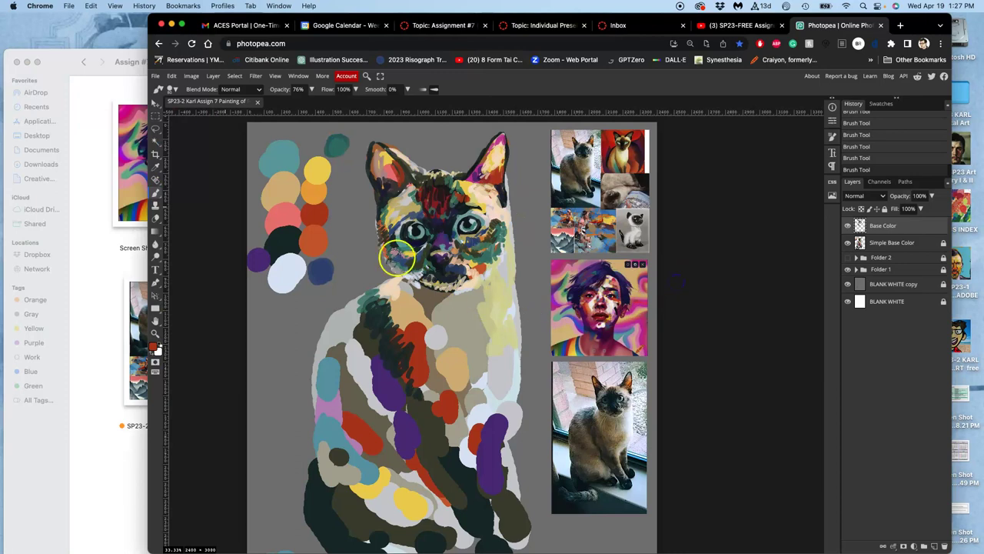
pyautogui.click(127, 277)
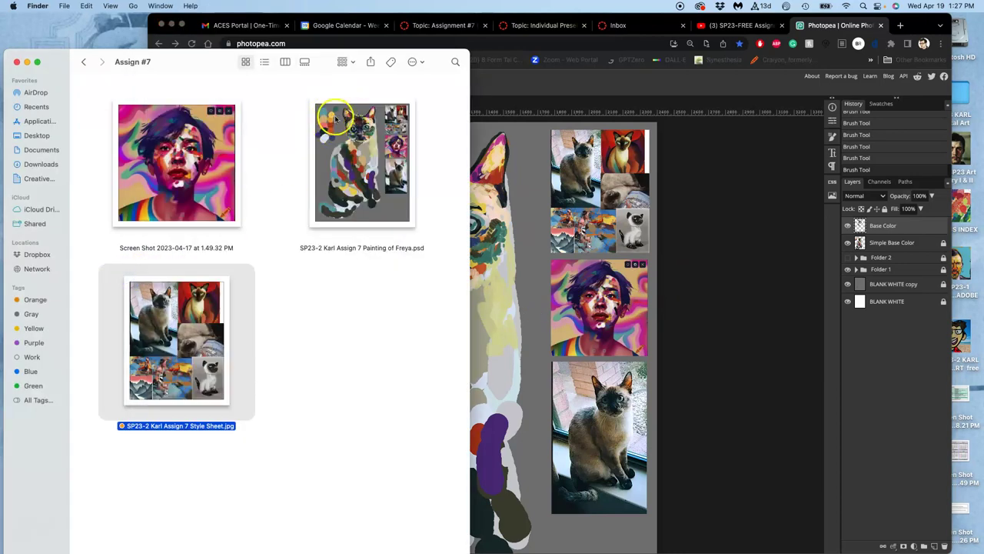
pyautogui.click(533, 236)
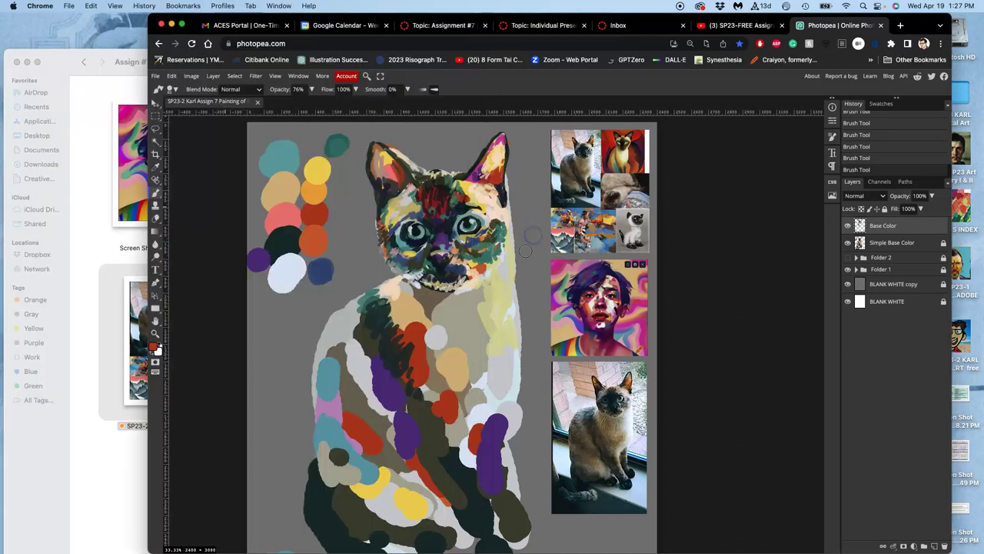
# Step: Create a new 1000 × 1000 pixel project named with the artist's first name followed by "Brush"
pyautogui.click(155, 76)
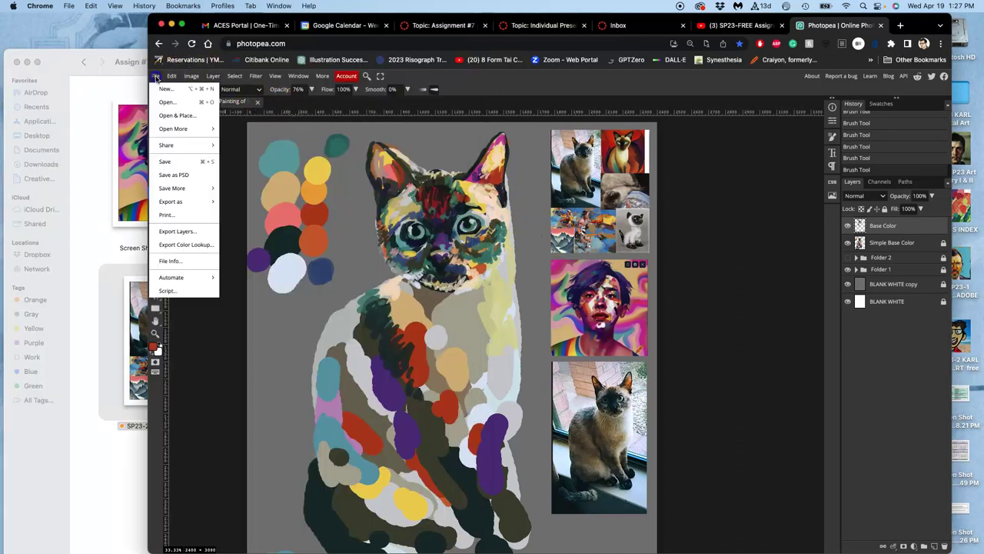
pyautogui.click(166, 91)
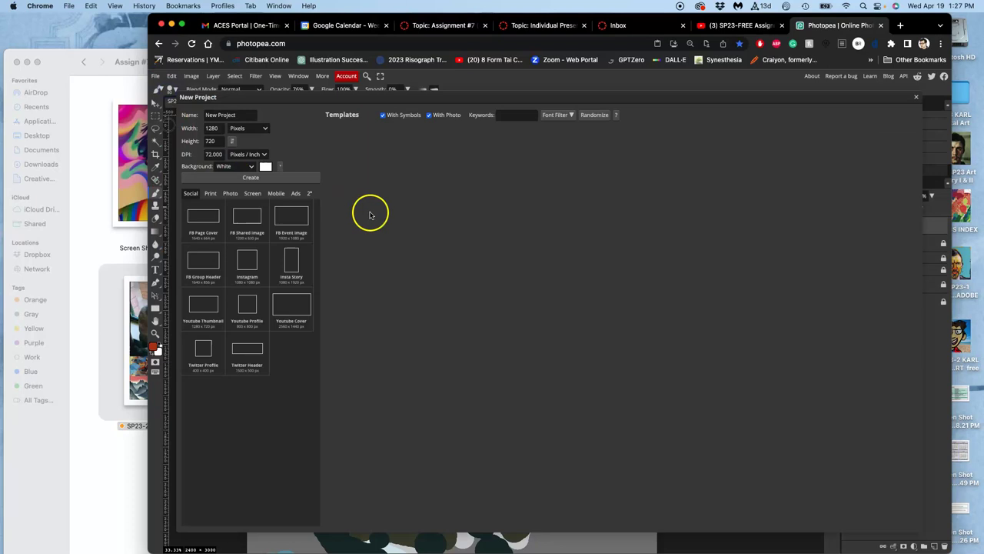
pyautogui.doubleClick(213, 128)
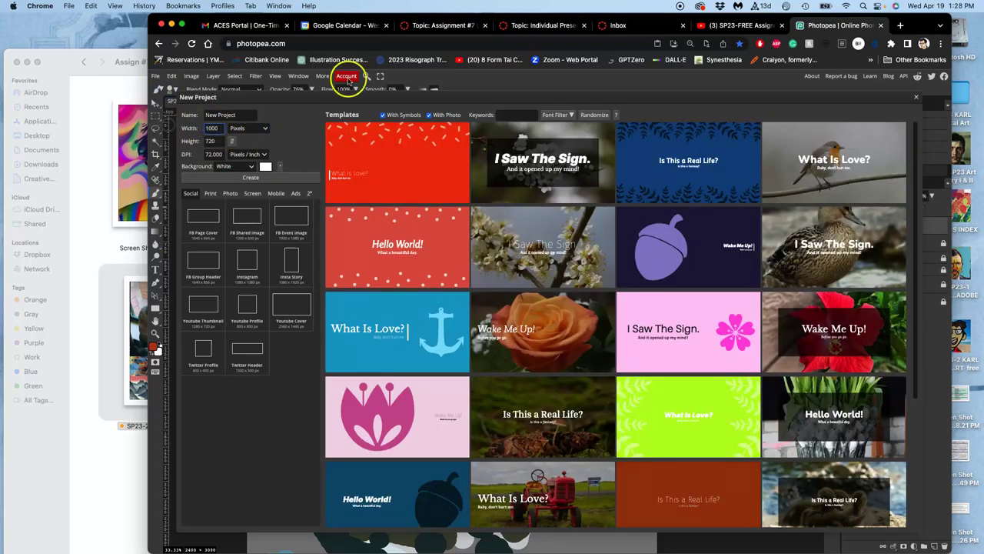
pyautogui.doubleClick(209, 141)
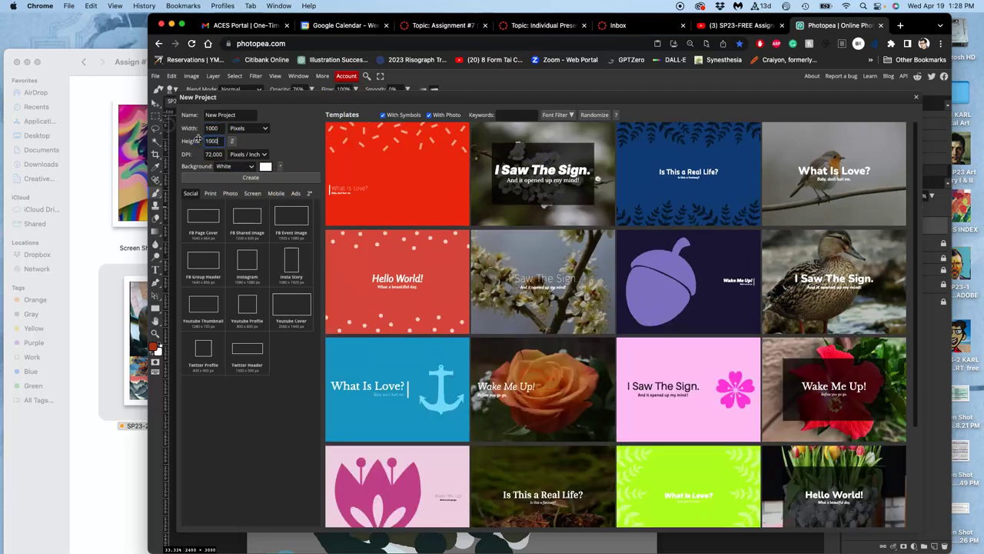
pyautogui.moveTo(237, 116); pyautogui.dragTo(213, 118)
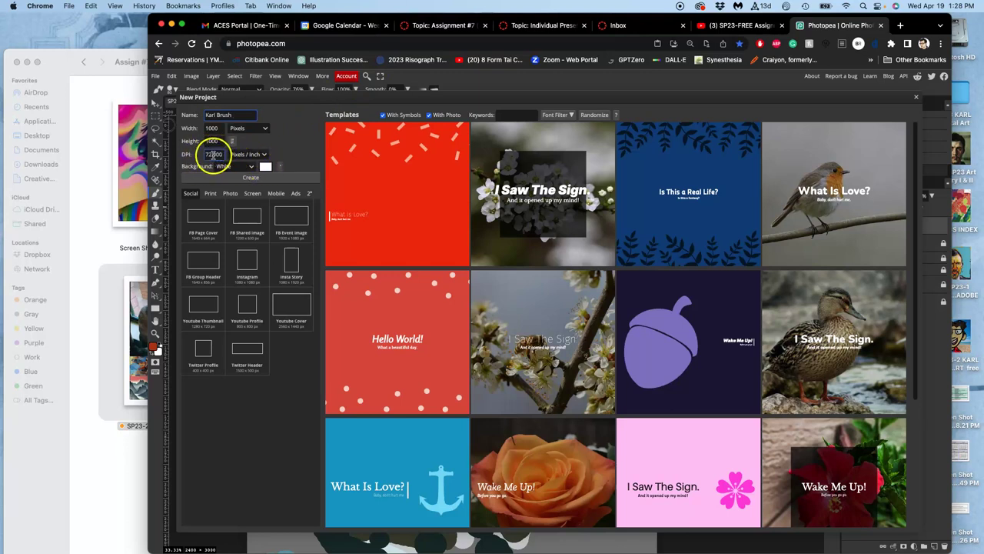
pyautogui.press('super+a')
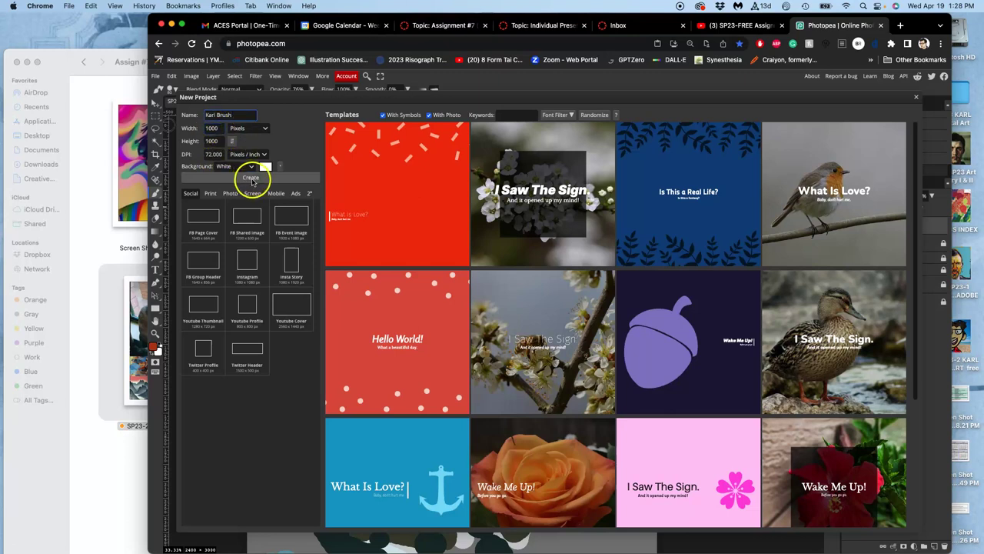
pyautogui.click(250, 176)
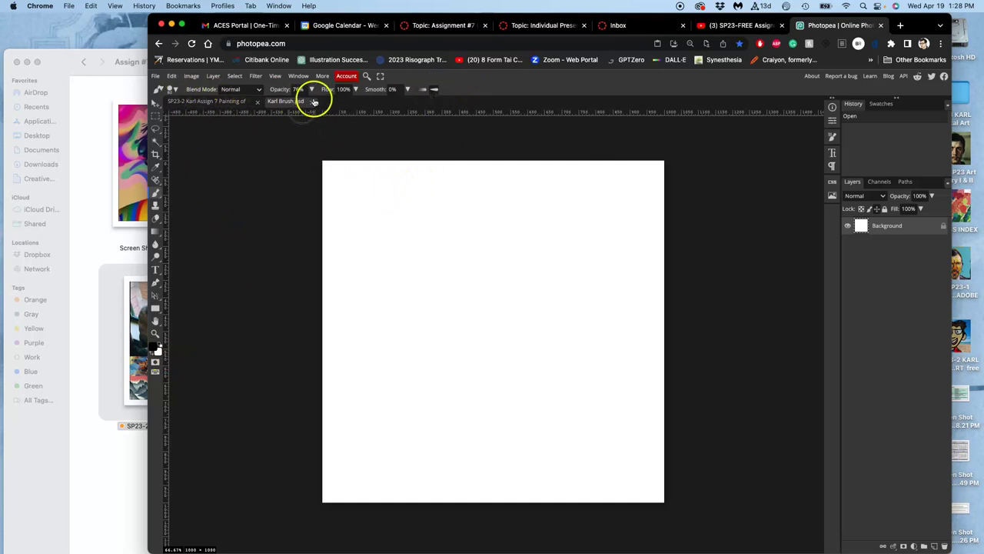
# Step: Paint a dense diagonal scribble of black brush strokes from the canvas's upper-left to its lower-right corner
pyautogui.moveTo(364, 185)
pyautogui.mouseDown()
pyautogui.moveTo(365, 206)
pyautogui.moveTo(417, 167)
pyautogui.mouseUp()
pyautogui.moveTo(400, 184); pyautogui.dragTo(352, 245)
pyautogui.moveTo(382, 206)
pyautogui.mouseDown()
pyautogui.moveTo(456, 198)
pyautogui.moveTo(464, 210)
pyautogui.moveTo(440, 270)
pyautogui.moveTo(516, 217)
pyautogui.moveTo(393, 386)
pyautogui.moveTo(497, 205)
pyautogui.moveTo(358, 284)
pyautogui.moveTo(391, 210)
pyautogui.moveTo(363, 243)
pyautogui.moveTo(490, 237)
pyautogui.moveTo(436, 318)
pyautogui.moveTo(442, 349)
pyautogui.moveTo(430, 379)
pyautogui.moveTo(480, 396)
pyautogui.moveTo(566, 335)
pyautogui.moveTo(537, 405)
pyautogui.moveTo(533, 443)
pyautogui.moveTo(596, 421)
pyautogui.moveTo(589, 460)
pyautogui.moveTo(598, 473)
pyautogui.moveTo(591, 396)
pyautogui.moveTo(551, 367)
pyautogui.moveTo(537, 319)
pyautogui.moveTo(486, 341)
pyautogui.moveTo(472, 318)
pyautogui.moveTo(489, 233)
pyautogui.moveTo(412, 250)
pyautogui.moveTo(391, 235)
pyautogui.moveTo(395, 196)
pyautogui.moveTo(346, 182)
pyautogui.moveTo(353, 244)
pyautogui.moveTo(367, 253)
pyautogui.moveTo(349, 280)
pyautogui.moveTo(342, 199)
pyautogui.moveTo(410, 227)
pyautogui.moveTo(454, 200)
pyautogui.moveTo(491, 197)
pyautogui.moveTo(395, 290)
pyautogui.moveTo(491, 222)
pyautogui.moveTo(503, 248)
pyautogui.moveTo(491, 277)
pyautogui.moveTo(532, 266)
pyautogui.moveTo(532, 318)
pyautogui.moveTo(585, 308)
pyautogui.moveTo(592, 354)
pyautogui.moveTo(623, 361)
pyautogui.moveTo(632, 448)
pyautogui.moveTo(545, 326)
pyautogui.moveTo(510, 397)
pyautogui.moveTo(465, 393)
pyautogui.mouseUp()
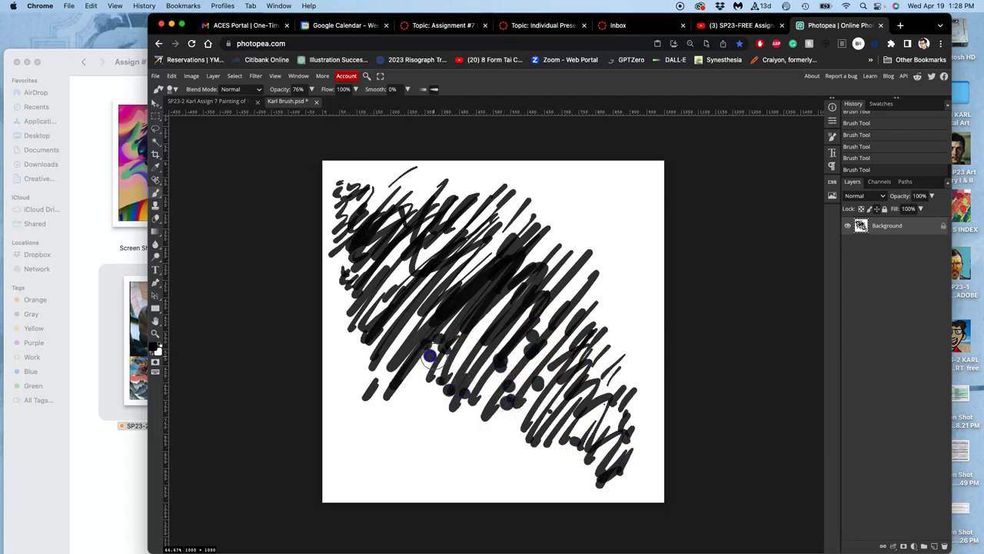
# Step: Add black dots and short strokes along the scribble's lower edge and down to its lower-right end
pyautogui.moveTo(429, 356)
pyautogui.mouseDown()
pyautogui.moveTo(442, 376)
pyautogui.moveTo(421, 389)
pyautogui.mouseUp()
pyautogui.moveTo(389, 361)
pyautogui.mouseDown()
pyautogui.moveTo(361, 332)
pyautogui.moveTo(336, 321)
pyautogui.moveTo(341, 285)
pyautogui.moveTo(373, 311)
pyautogui.moveTo(415, 279)
pyautogui.moveTo(385, 285)
pyautogui.moveTo(363, 259)
pyautogui.moveTo(405, 259)
pyautogui.moveTo(387, 283)
pyautogui.moveTo(406, 232)
pyautogui.moveTo(372, 266)
pyautogui.moveTo(351, 268)
pyautogui.moveTo(351, 247)
pyautogui.moveTo(395, 274)
pyautogui.moveTo(547, 211)
pyautogui.moveTo(568, 220)
pyautogui.moveTo(531, 277)
pyautogui.moveTo(605, 272)
pyautogui.moveTo(578, 314)
pyautogui.moveTo(573, 350)
pyautogui.moveTo(625, 328)
pyautogui.moveTo(626, 355)
pyautogui.moveTo(527, 359)
pyautogui.moveTo(524, 314)
pyautogui.moveTo(470, 352)
pyautogui.mouseUp()
pyautogui.moveTo(513, 382); pyautogui.dragTo(492, 412)
pyautogui.click(494, 375)
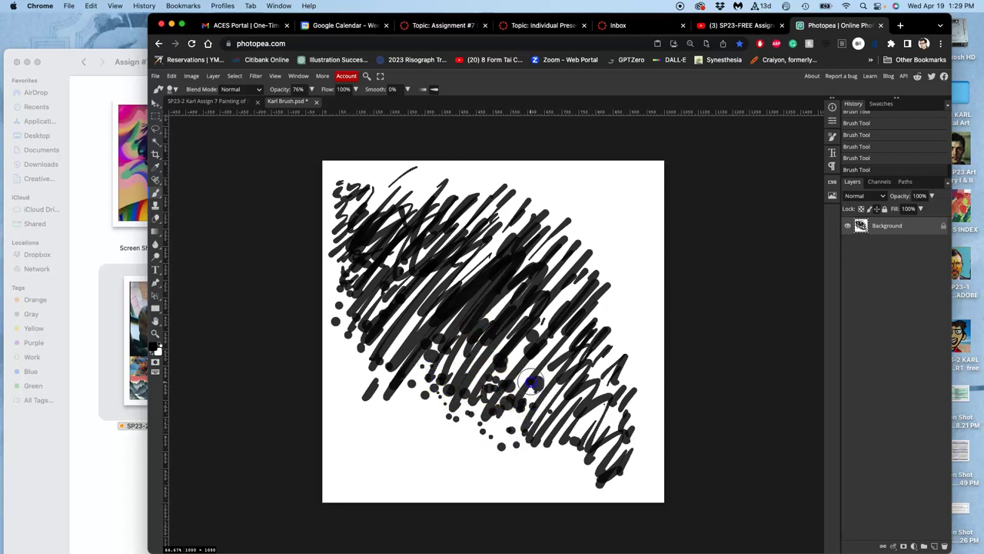
pyautogui.moveTo(530, 383)
pyautogui.mouseDown()
pyautogui.moveTo(551, 321)
pyautogui.moveTo(516, 371)
pyautogui.moveTo(543, 329)
pyautogui.moveTo(559, 357)
pyautogui.moveTo(579, 348)
pyautogui.moveTo(575, 400)
pyautogui.moveTo(627, 443)
pyautogui.mouseUp()
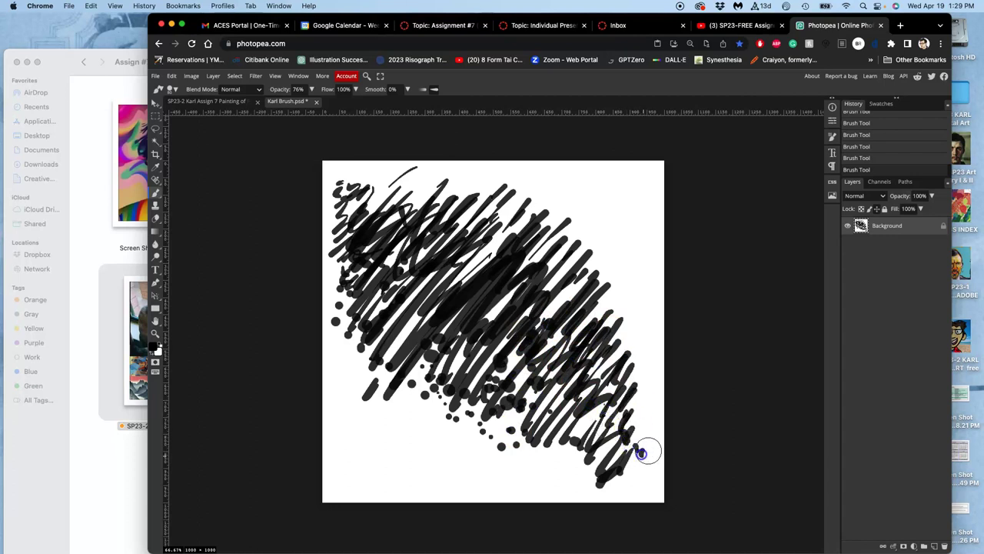
pyautogui.click(644, 465)
pyautogui.click(638, 474)
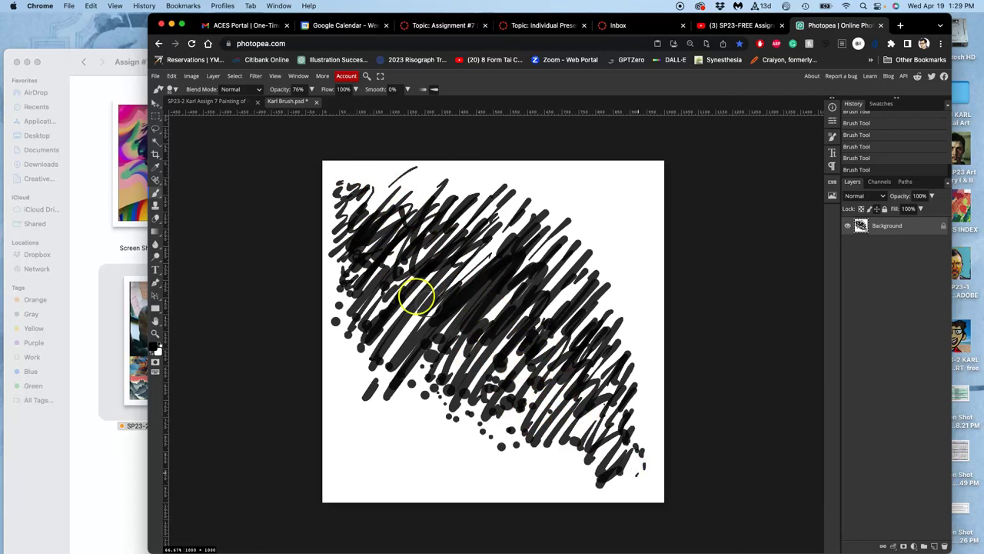
# Step: Fill gaps in the scribble and roughen its upper and lower edges with more black strokes and dots
pyautogui.click(421, 193)
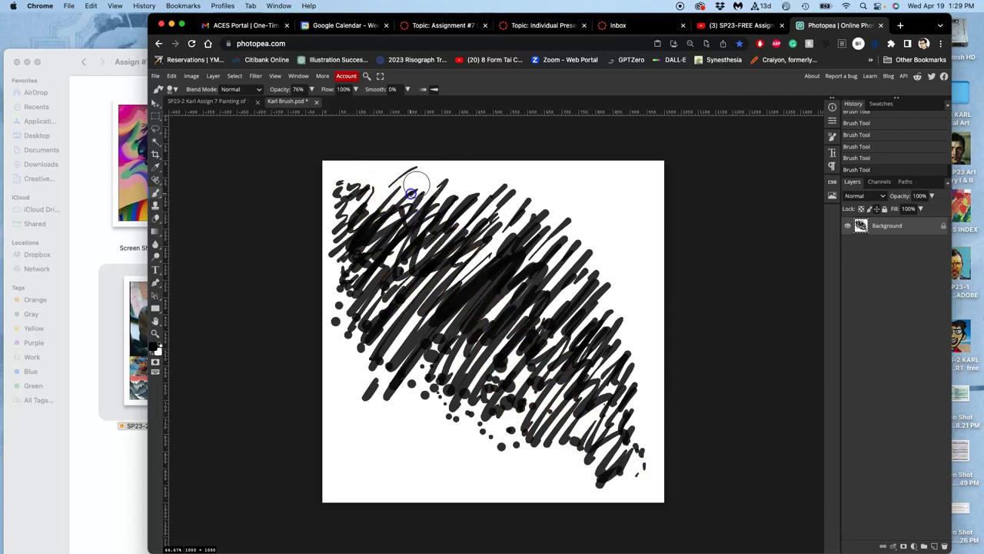
pyautogui.click(376, 193)
pyautogui.click(530, 219)
pyautogui.click(486, 259)
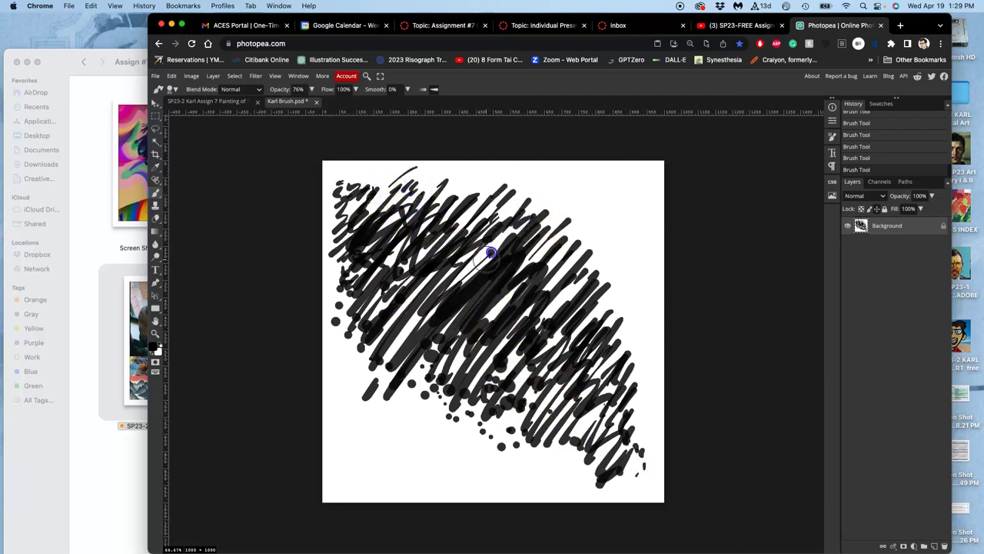
pyautogui.moveTo(482, 248)
pyautogui.mouseDown()
pyautogui.moveTo(515, 225)
pyautogui.moveTo(565, 235)
pyautogui.mouseUp()
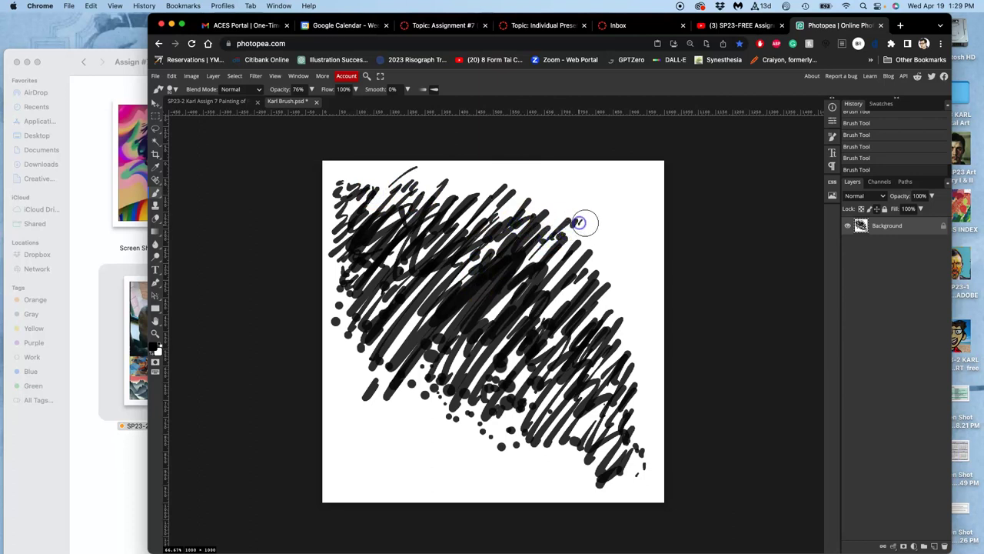
pyautogui.moveTo(552, 272)
pyautogui.mouseDown()
pyautogui.moveTo(588, 234)
pyautogui.moveTo(585, 271)
pyautogui.mouseUp()
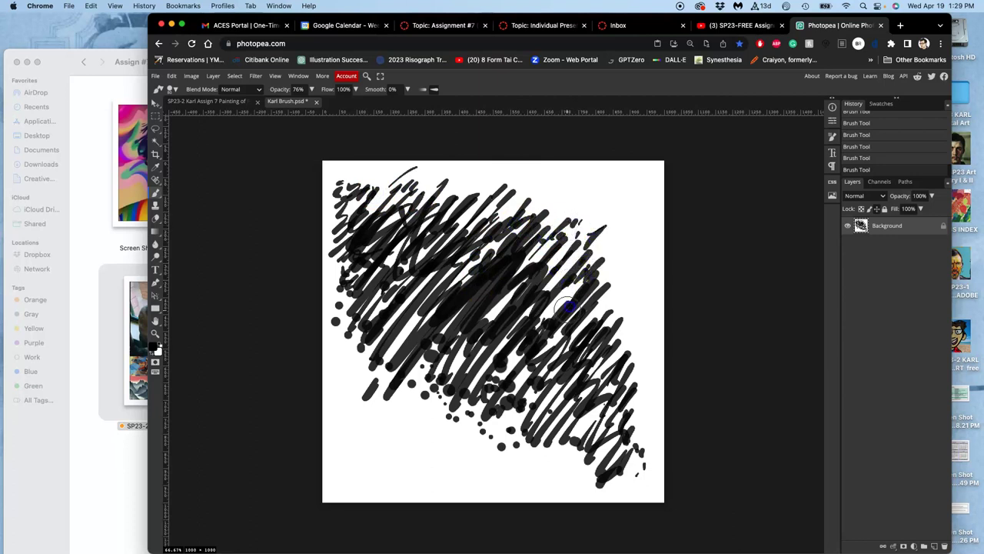
pyautogui.moveTo(444, 399)
pyautogui.mouseDown()
pyautogui.moveTo(425, 403)
pyautogui.moveTo(362, 362)
pyautogui.moveTo(407, 323)
pyautogui.moveTo(439, 403)
pyautogui.moveTo(496, 389)
pyautogui.mouseUp()
pyautogui.moveTo(459, 441); pyautogui.dragTo(423, 423)
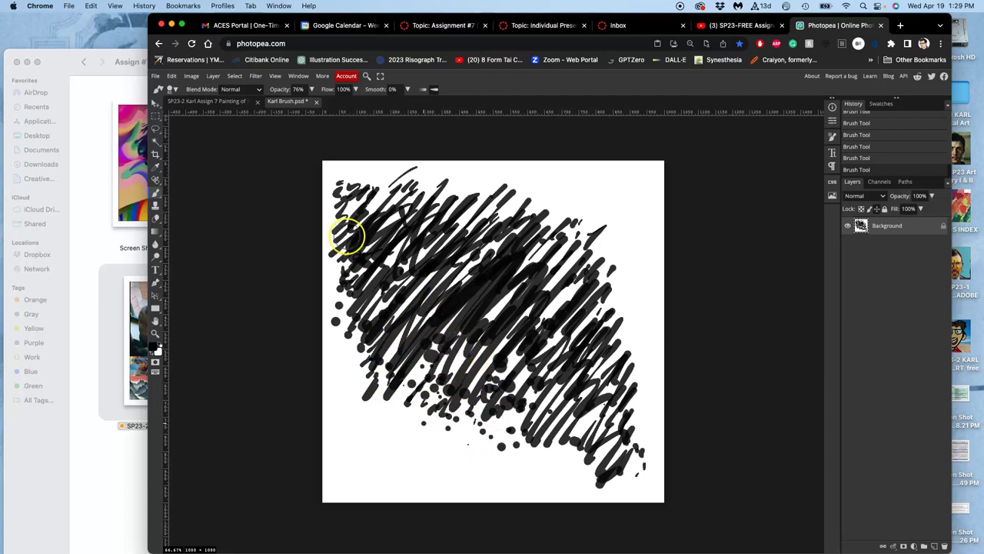
# Step: Define a new brush from the black scribble
pyautogui.click(172, 77)
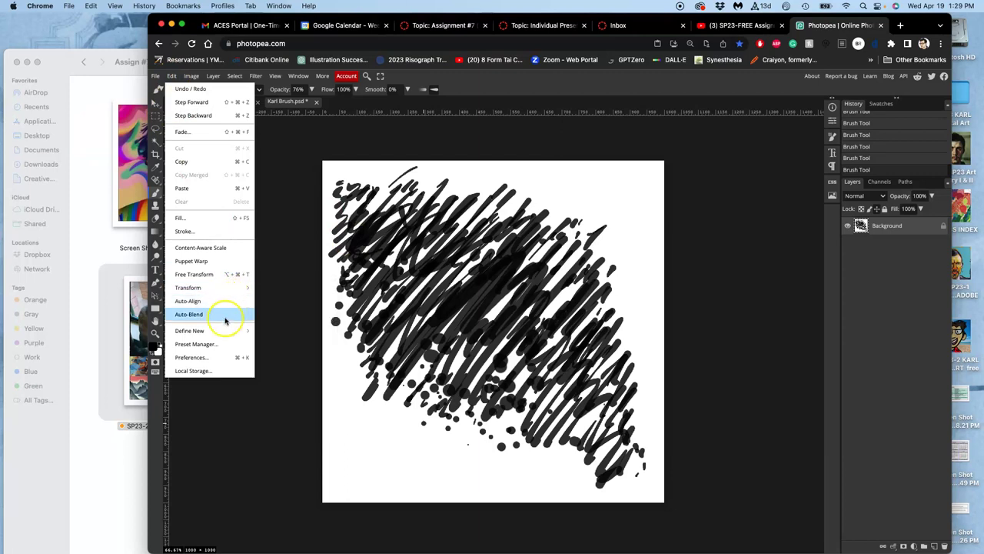
pyautogui.moveTo(218, 332)
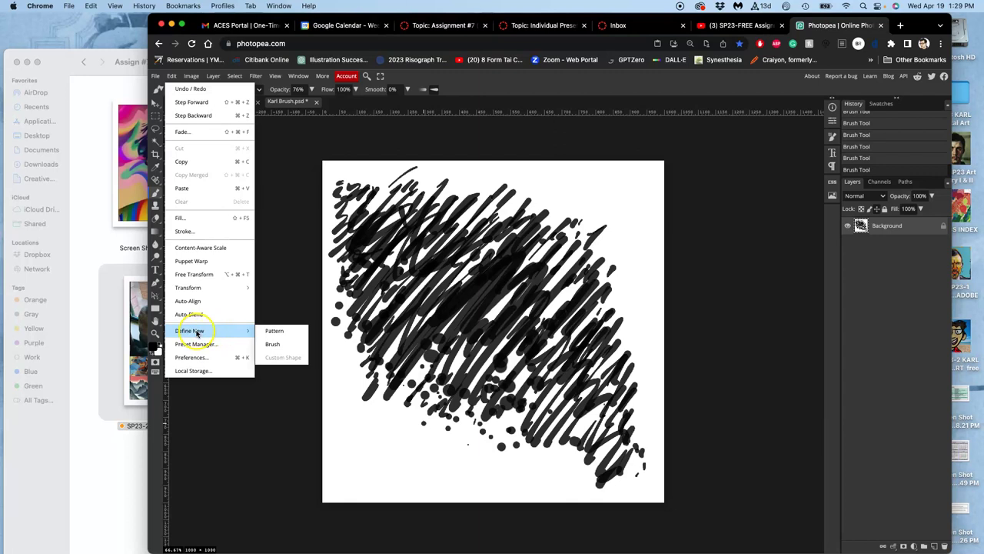
pyautogui.click(269, 343)
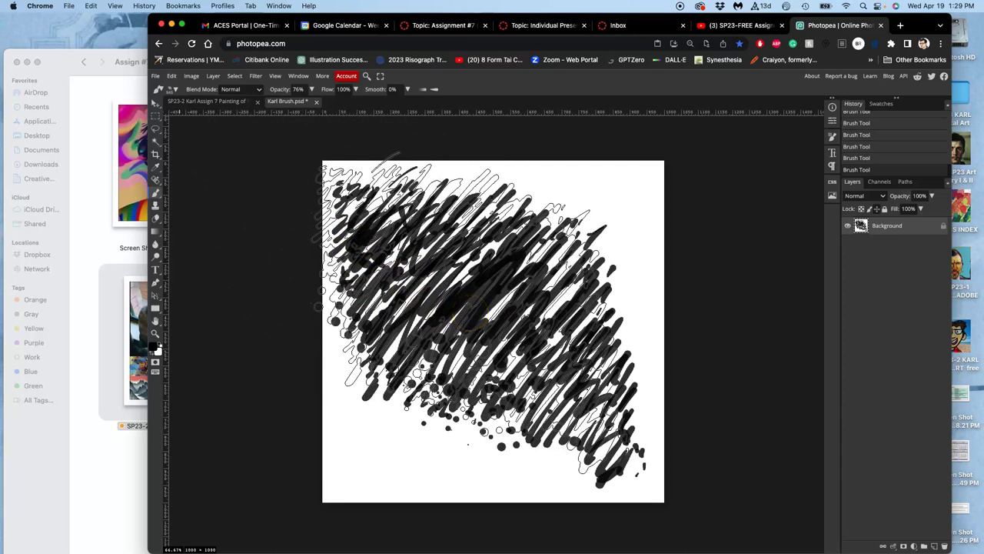
# Step: Clear the entire canvas and stamp the custom scribble brush once at its centre
pyautogui.press('super+a')
pyautogui.press('Delete')
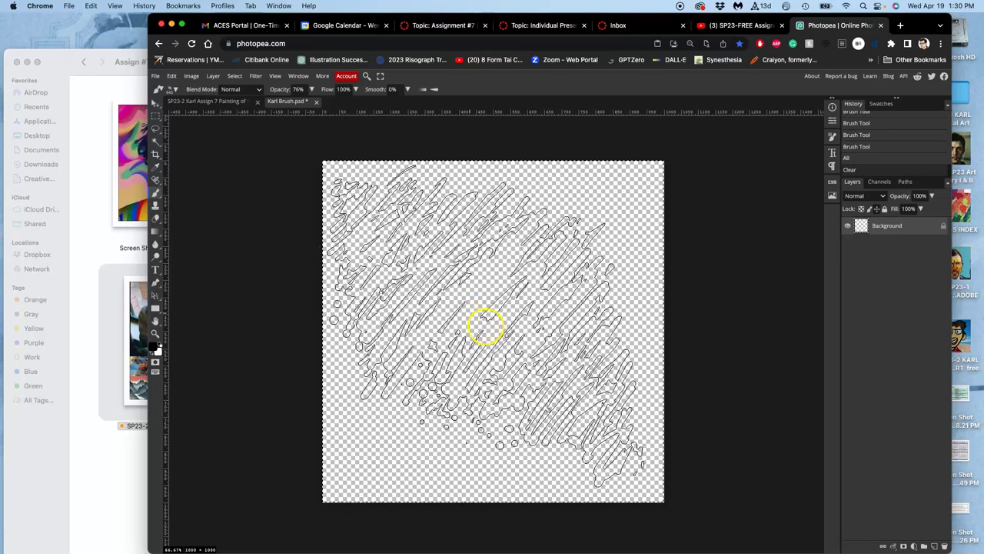
pyautogui.click(482, 326)
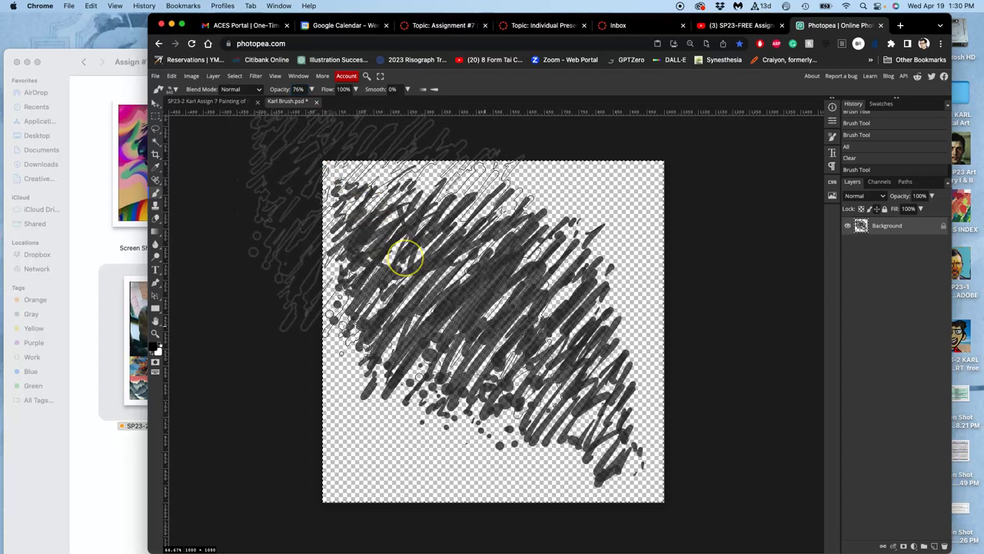
# Step: Clear the stamped scribble from the canvas and set the scribble brush to 97 px at 100% opacity
pyautogui.press('Delete')
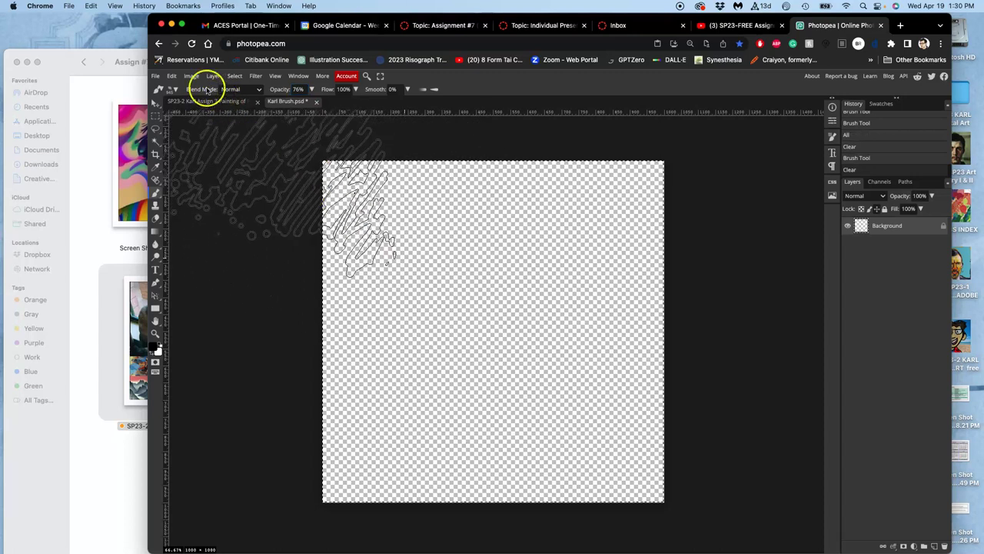
pyautogui.click(175, 90)
pyautogui.moveTo(230, 125); pyautogui.dragTo(241, 116)
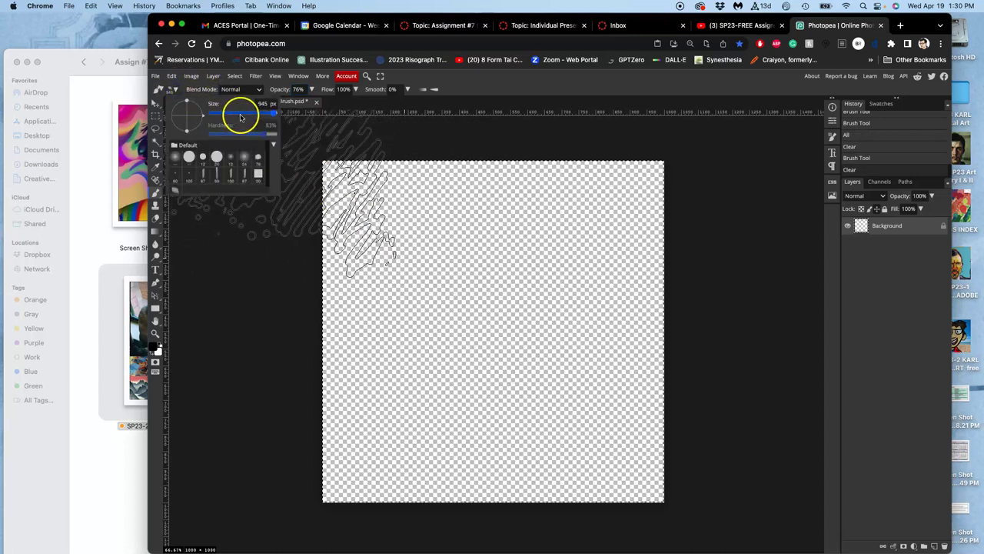
pyautogui.click(298, 107)
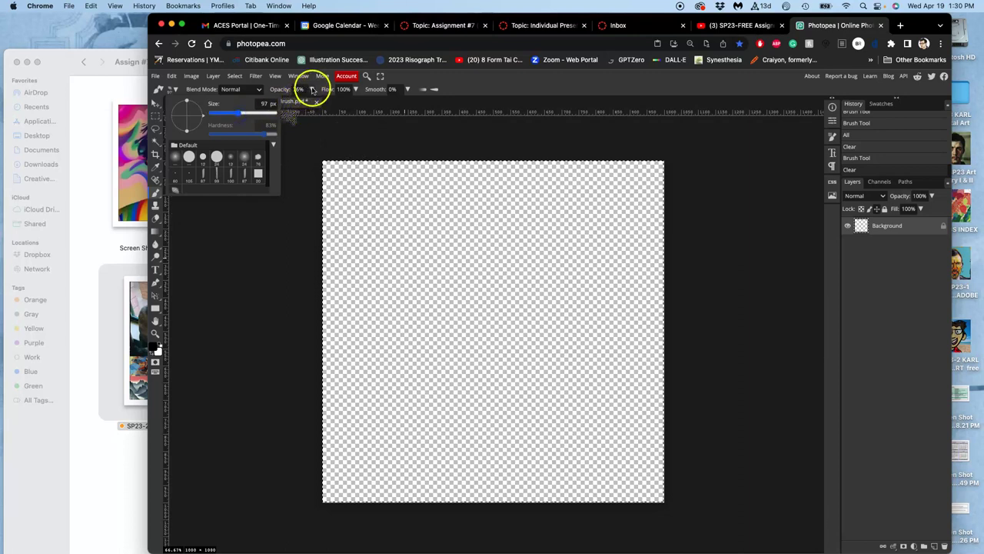
pyautogui.click(312, 90)
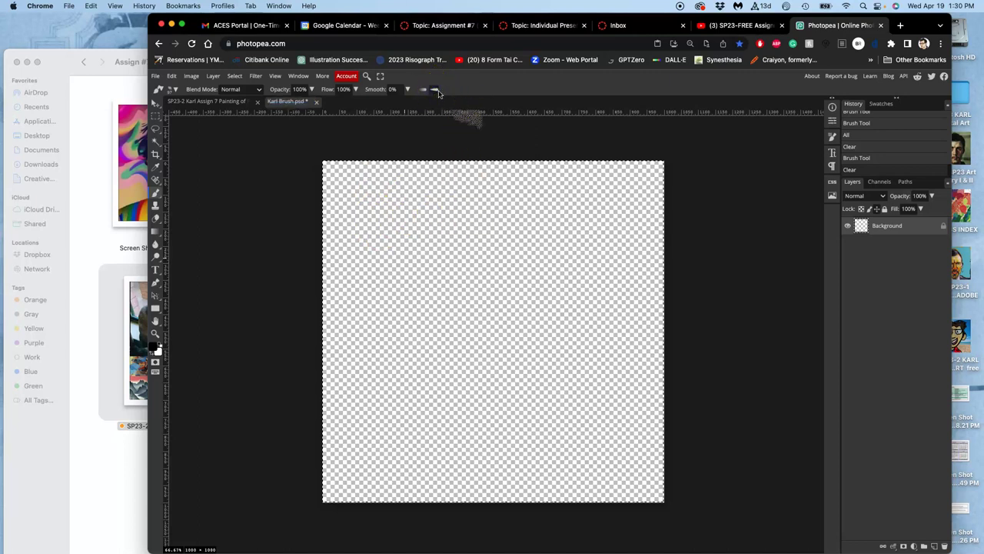
# Step: Paint several long, curving black test strokes across the canvas and examine their textured edges up close
pyautogui.moveTo(554, 217)
pyautogui.mouseDown()
pyautogui.moveTo(509, 219)
pyautogui.moveTo(478, 306)
pyautogui.moveTo(419, 416)
pyautogui.moveTo(438, 427)
pyautogui.mouseUp()
pyautogui.moveTo(484, 396)
pyautogui.mouseDown()
pyautogui.moveTo(522, 319)
pyautogui.moveTo(607, 213)
pyautogui.moveTo(643, 185)
pyautogui.moveTo(589, 334)
pyautogui.moveTo(513, 408)
pyautogui.mouseUp()
pyautogui.moveTo(438, 215); pyautogui.dragTo(402, 313)
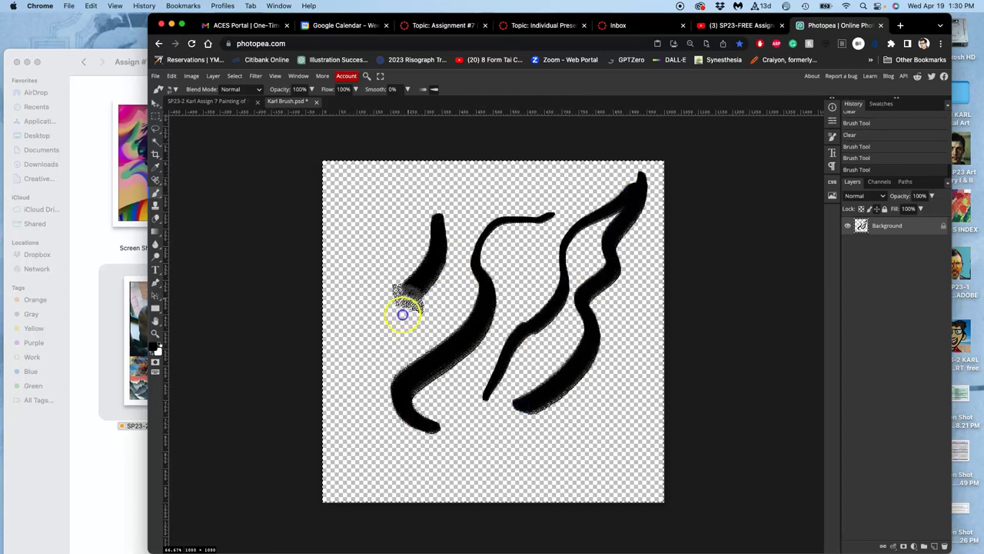
pyautogui.scroll(5, 477, 344)
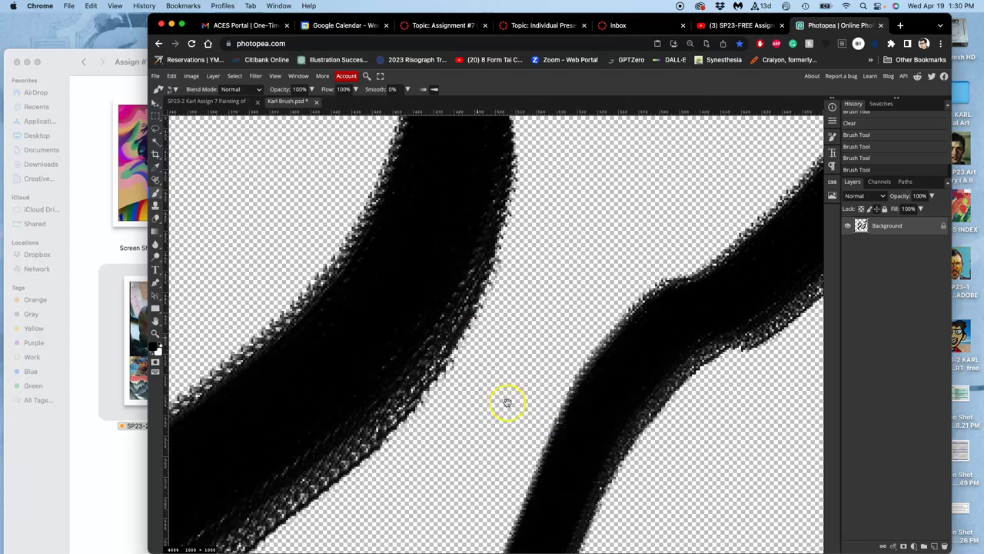
pyautogui.moveTo(507, 402)
pyautogui.mouseDown()
pyautogui.moveTo(600, 244)
pyautogui.moveTo(410, 220)
pyautogui.mouseUp()
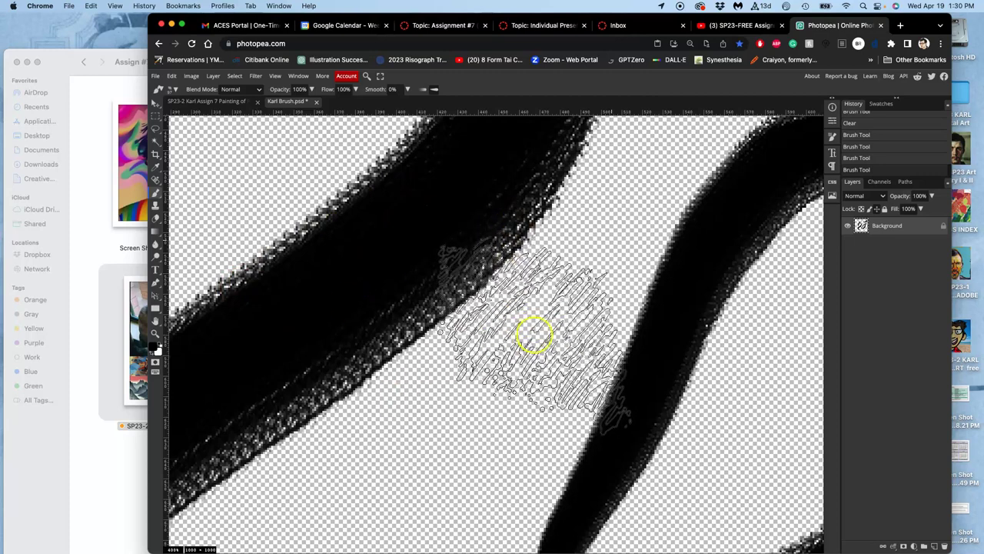
# Step: Paint short overlapping black test strokes between the long ones, and clear the whole canvas
pyautogui.moveTo(533, 336)
pyautogui.mouseDown()
pyautogui.moveTo(451, 479)
pyautogui.moveTo(489, 393)
pyautogui.mouseUp()
pyautogui.moveTo(569, 257); pyautogui.dragTo(635, 195)
pyautogui.moveTo(519, 403)
pyautogui.mouseDown()
pyautogui.moveTo(421, 395)
pyautogui.moveTo(338, 442)
pyautogui.moveTo(408, 387)
pyautogui.moveTo(366, 478)
pyautogui.moveTo(286, 520)
pyautogui.moveTo(265, 478)
pyautogui.moveTo(264, 498)
pyautogui.moveTo(348, 398)
pyautogui.moveTo(309, 298)
pyautogui.moveTo(253, 209)
pyautogui.mouseUp()
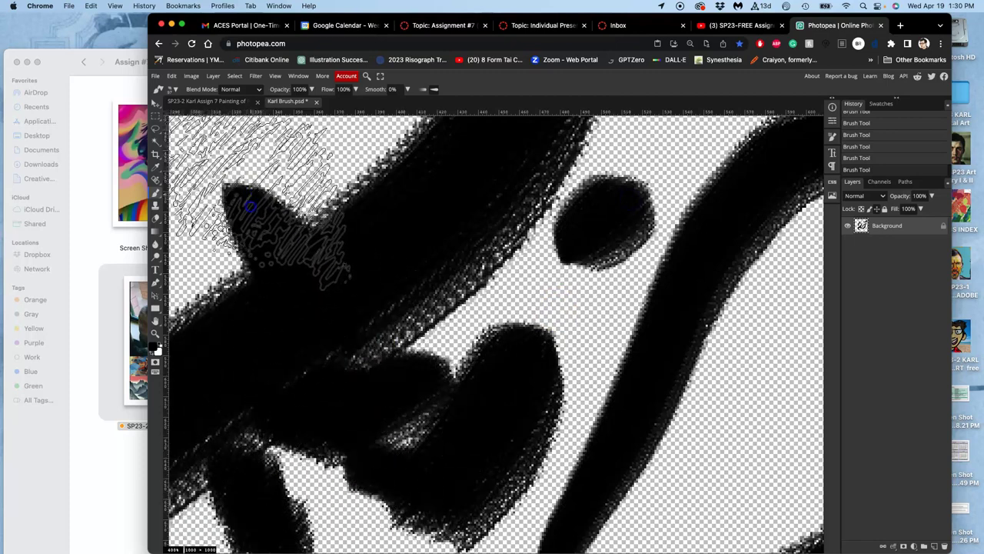
pyautogui.moveTo(554, 216)
pyautogui.mouseDown()
pyautogui.moveTo(597, 256)
pyautogui.moveTo(607, 286)
pyautogui.moveTo(639, 249)
pyautogui.mouseUp()
pyautogui.scroll(-5, 637, 246)
pyautogui.scroll(-2, 637, 248)
pyautogui.click(635, 248)
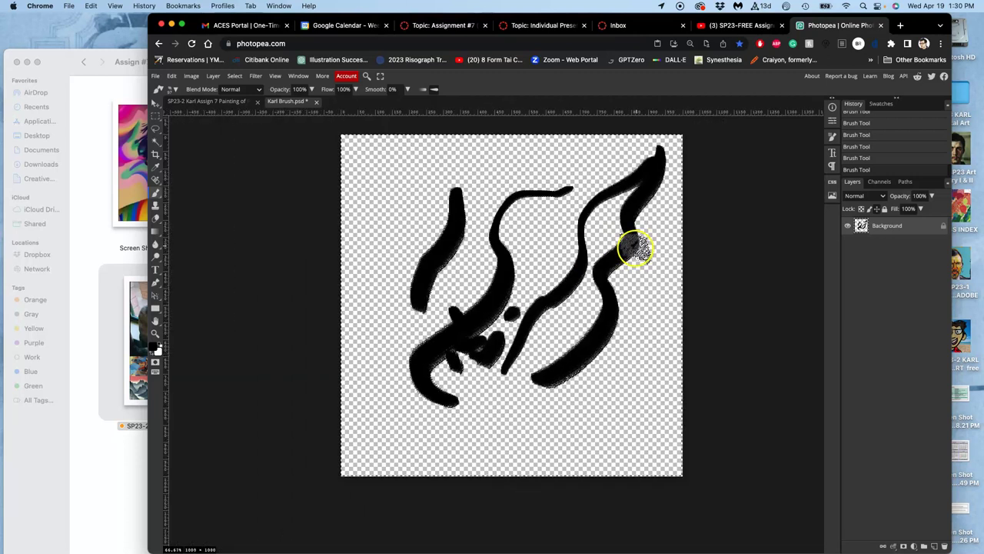
pyautogui.press('Delete')
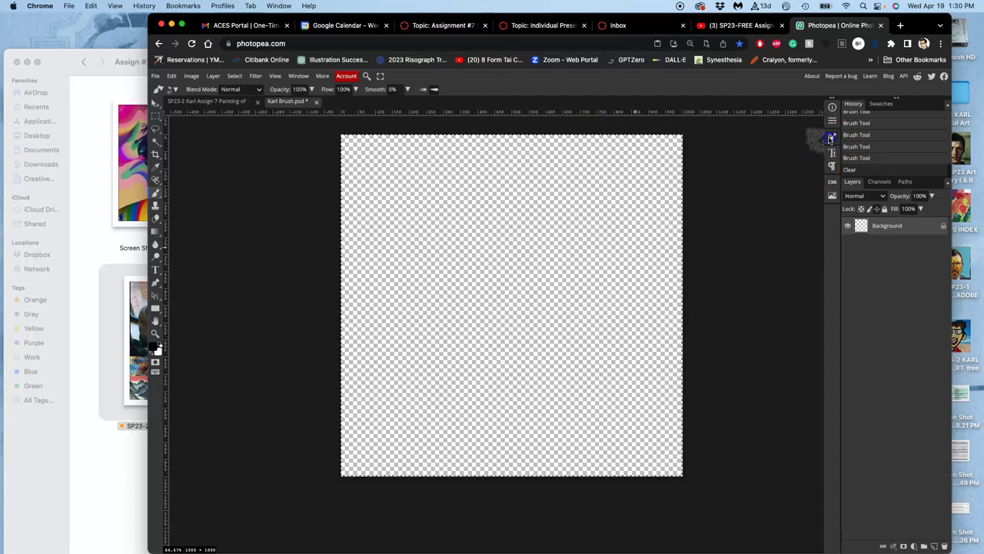
# Step: Set the size jitter in the brush's Tip Dynamics to 17%
pyautogui.click(830, 137)
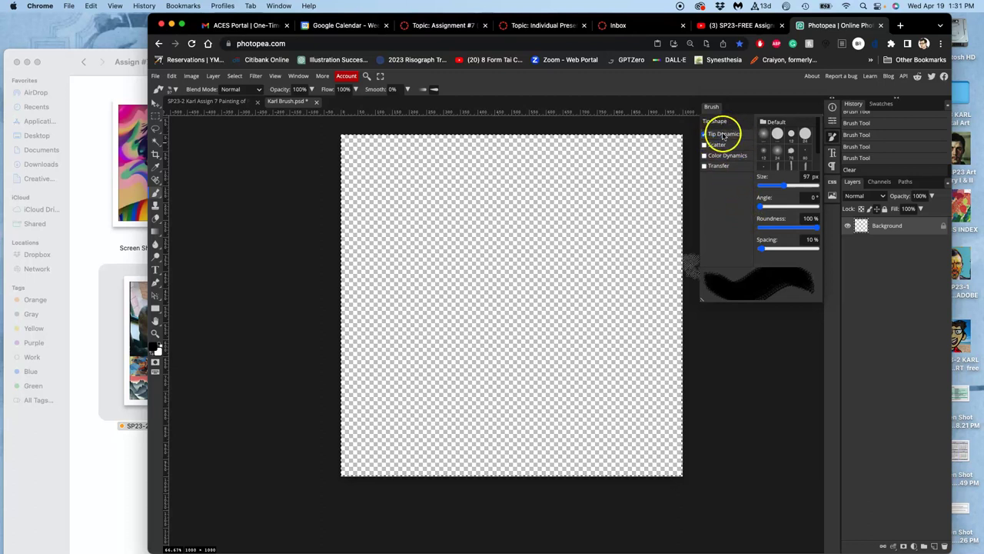
pyautogui.click(709, 136)
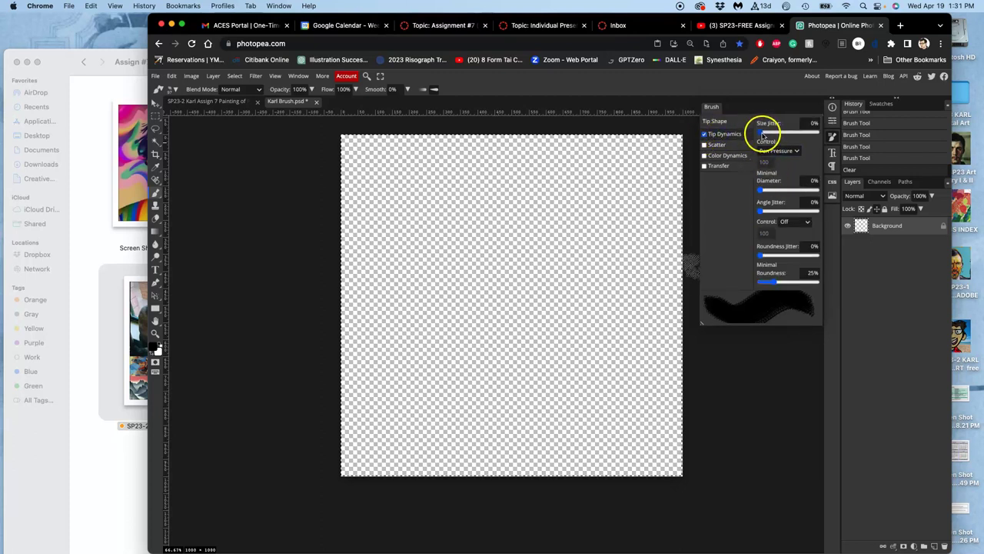
pyautogui.moveTo(771, 133); pyautogui.dragTo(768, 133)
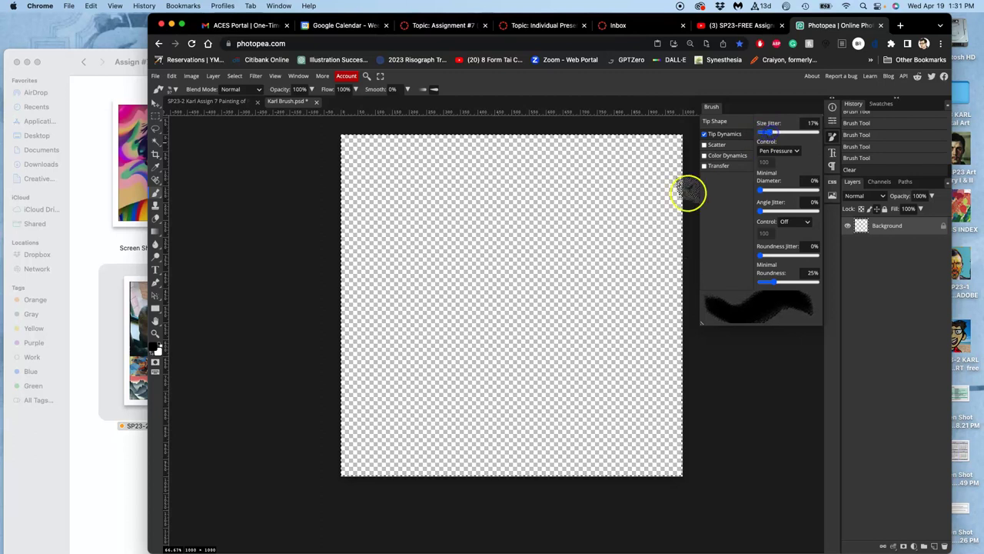
# Step: Paint two diagonal black test strokes across the canvas and undo both
pyautogui.moveTo(627, 199)
pyautogui.mouseDown()
pyautogui.moveTo(611, 193)
pyautogui.moveTo(621, 183)
pyautogui.moveTo(451, 325)
pyautogui.moveTo(429, 361)
pyautogui.mouseUp()
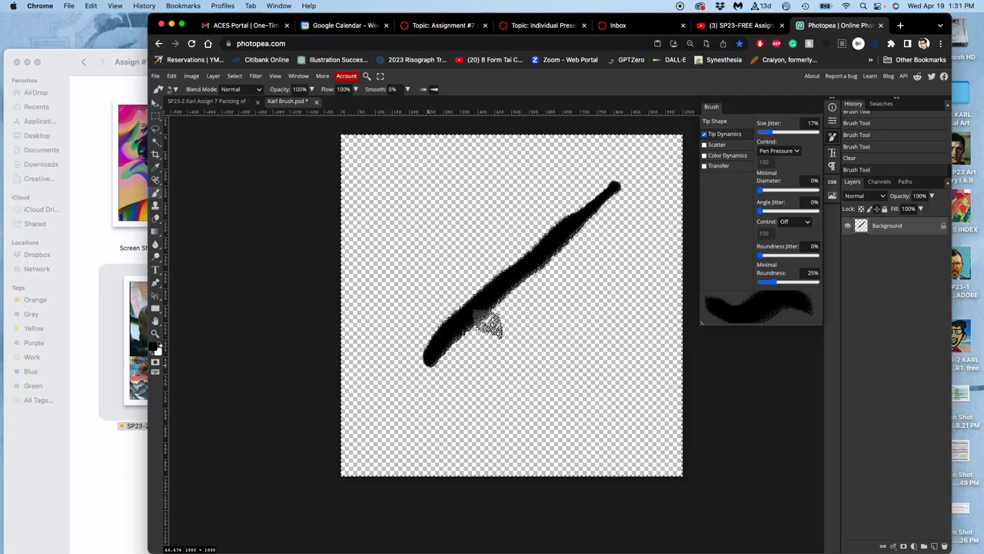
pyautogui.moveTo(530, 163); pyautogui.dragTo(373, 304)
pyautogui.press('super+z')
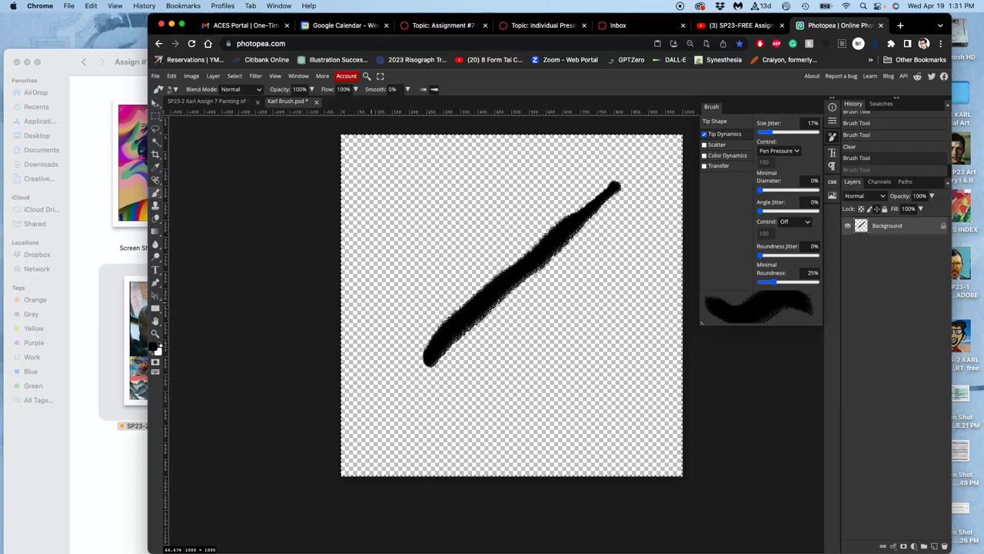
pyautogui.press('super+z')
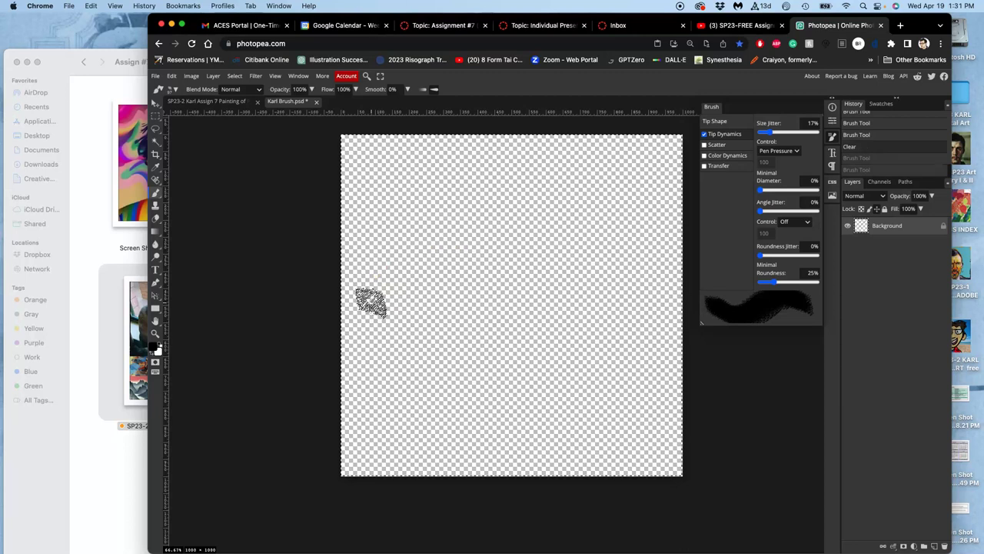
# Step: Set the brush tip's minimal diameter to 3% and its angle jitter to 17%
pyautogui.click(761, 193)
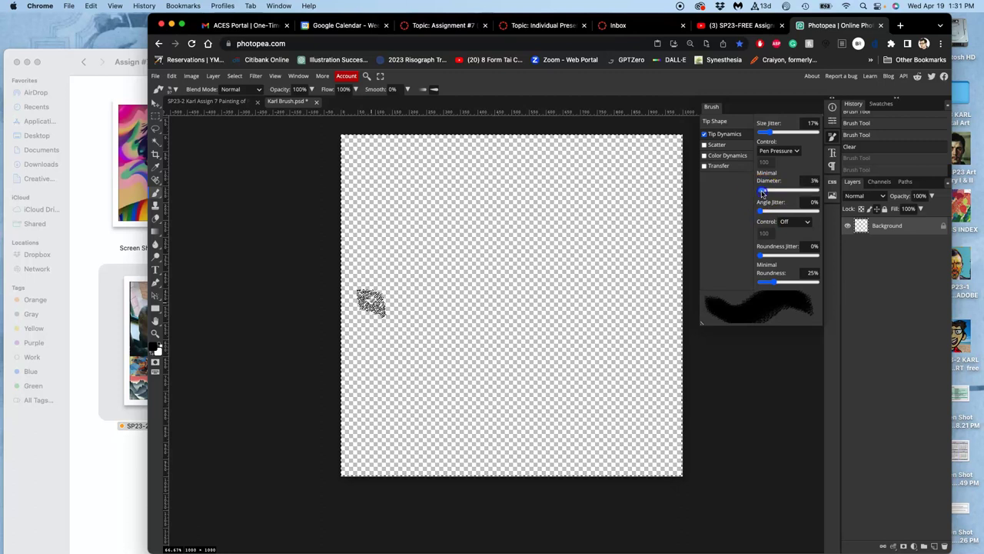
pyautogui.moveTo(761, 212); pyautogui.dragTo(770, 210)
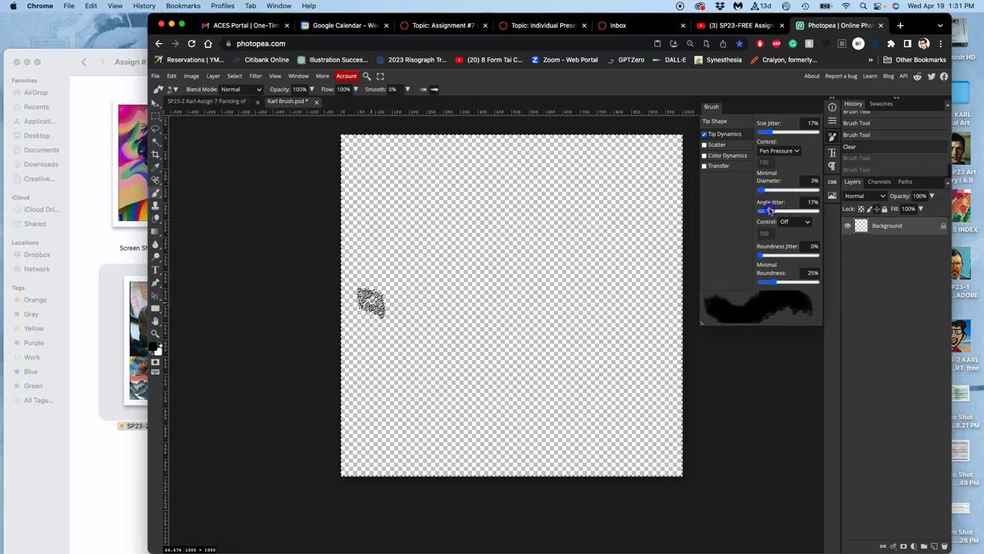
# Step: Paint several diagonal and short black test strokes and examine the roughness of their edges up close
pyautogui.moveTo(624, 163)
pyautogui.mouseDown()
pyautogui.moveTo(532, 265)
pyautogui.moveTo(501, 236)
pyautogui.moveTo(478, 275)
pyautogui.mouseUp()
pyautogui.moveTo(441, 309); pyautogui.dragTo(400, 338)
pyautogui.moveTo(415, 294)
pyautogui.mouseDown()
pyautogui.moveTo(397, 342)
pyautogui.moveTo(426, 382)
pyautogui.mouseUp()
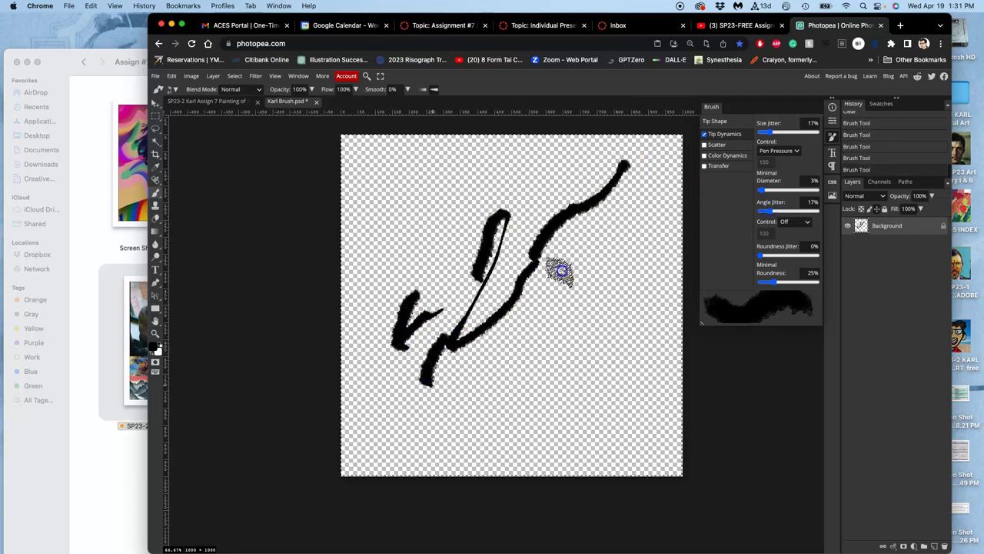
pyautogui.moveTo(562, 271); pyautogui.dragTo(493, 375)
pyautogui.press('super+plus')
pyautogui.press('super+plus')
pyautogui.press('super+plus')
pyautogui.press('super+plus')
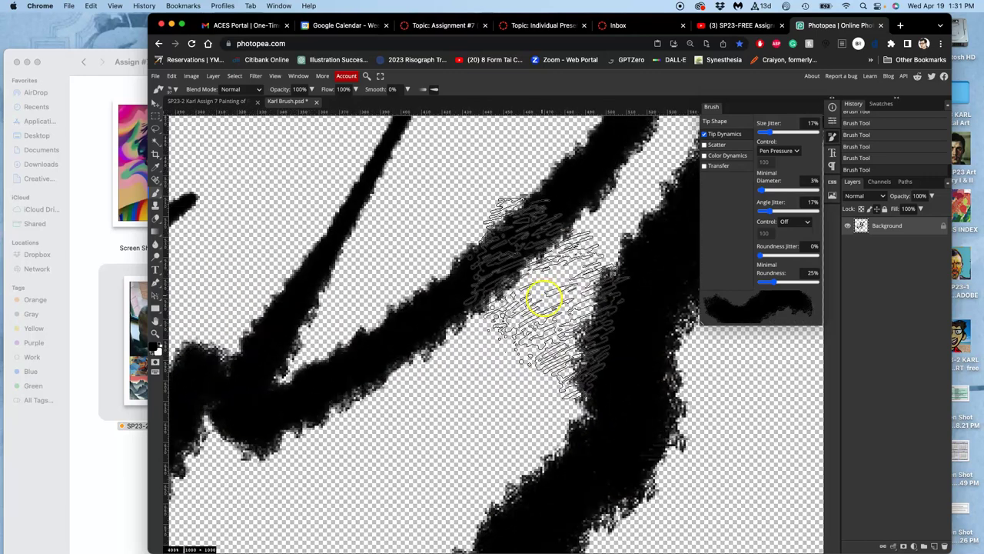
pyautogui.moveTo(501, 380); pyautogui.dragTo(316, 406)
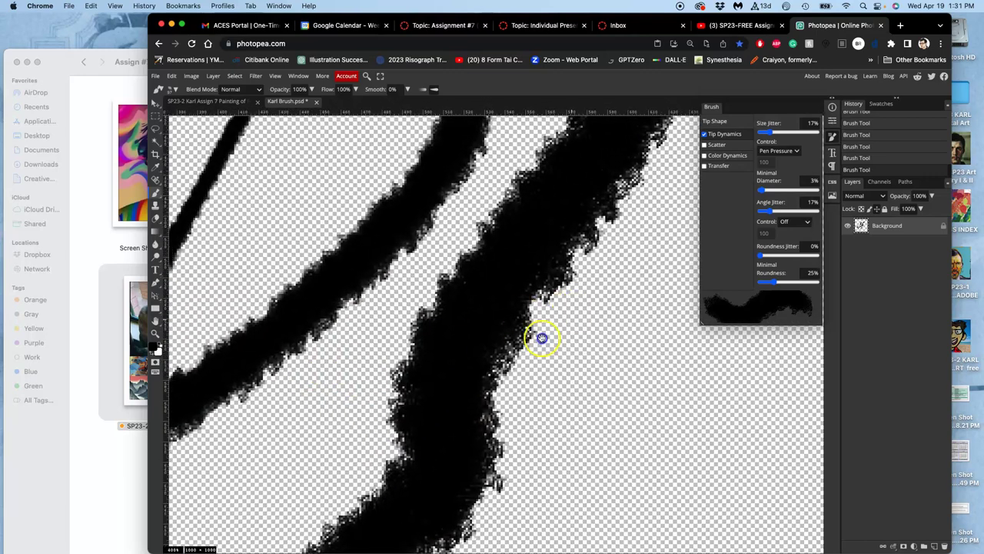
pyautogui.moveTo(542, 338); pyautogui.dragTo(515, 269)
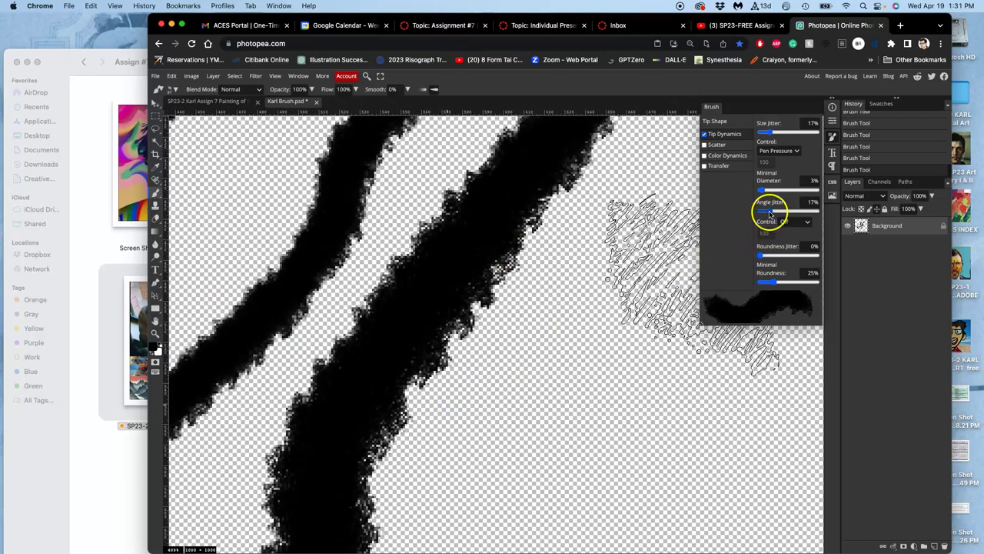
# Step: Set the brush tip's angle jitter to 20% and try it with a zigzag stroke beside the thick diagonal one
pyautogui.moveTo(769, 213); pyautogui.dragTo(773, 212)
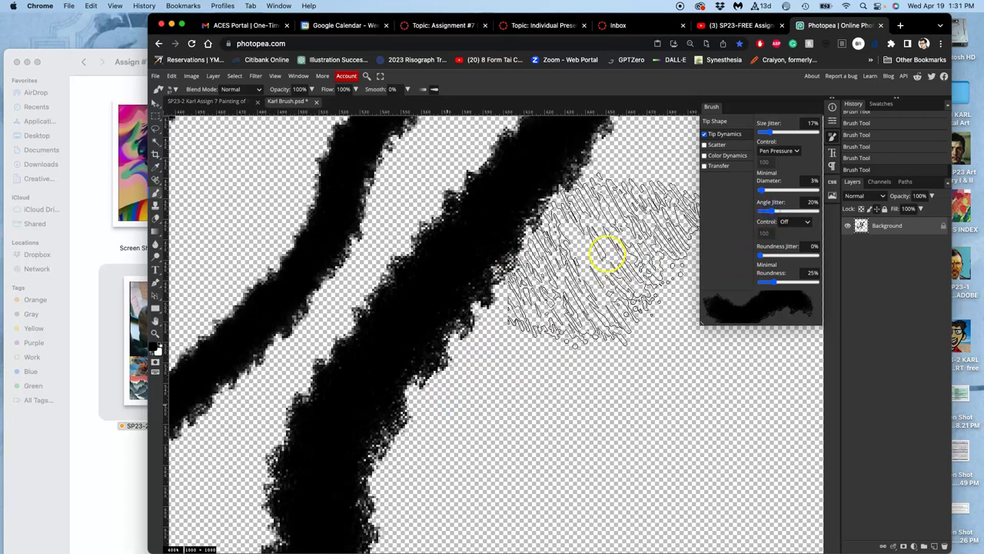
pyautogui.moveTo(607, 254)
pyautogui.mouseDown()
pyautogui.moveTo(609, 298)
pyautogui.moveTo(581, 381)
pyautogui.moveTo(532, 435)
pyautogui.moveTo(551, 318)
pyautogui.moveTo(553, 412)
pyautogui.moveTo(679, 432)
pyautogui.moveTo(730, 459)
pyautogui.mouseUp()
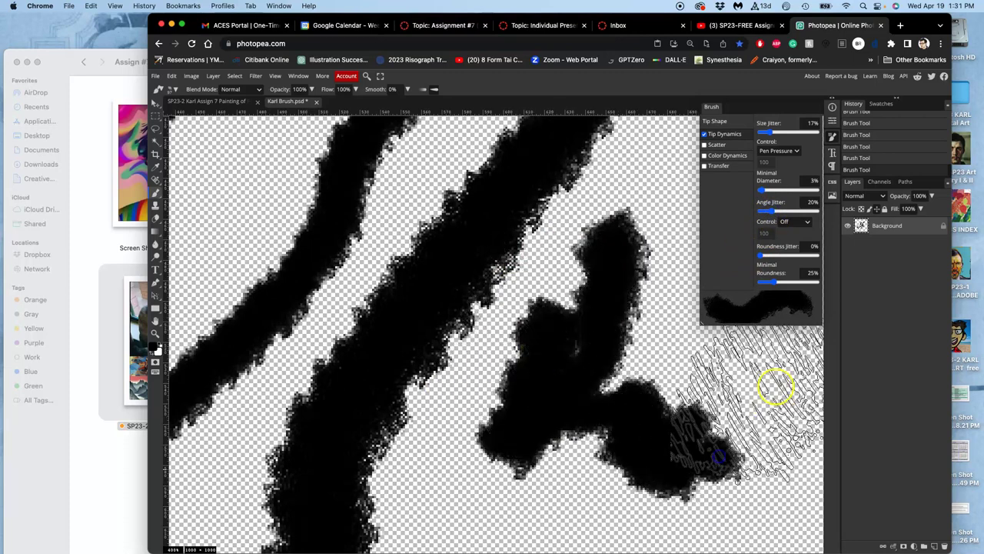
pyautogui.click(782, 157)
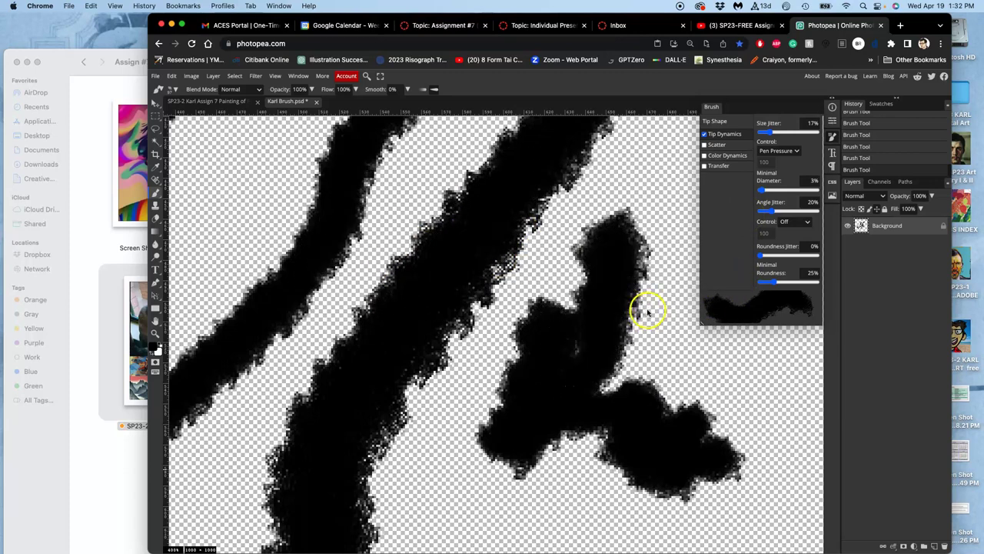
# Step: Close the brush test document without saving its changes, returning to the cat painting
pyautogui.press('super+minus')
pyautogui.press('super+minus')
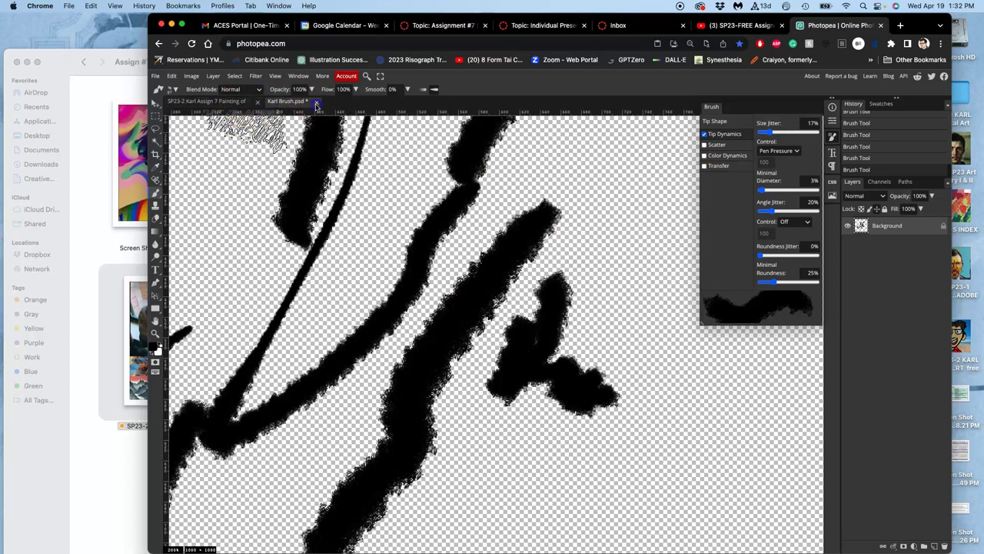
pyautogui.click(316, 102)
pyautogui.click(636, 113)
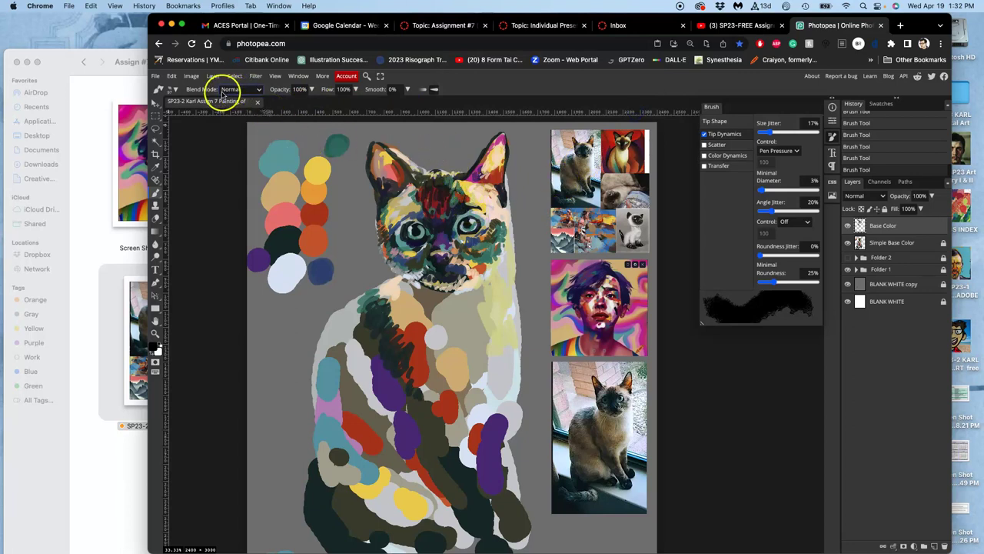
# Step: Sample the light beige on the cat's forehead as the painting colour for the scribble brush
pyautogui.click(177, 90)
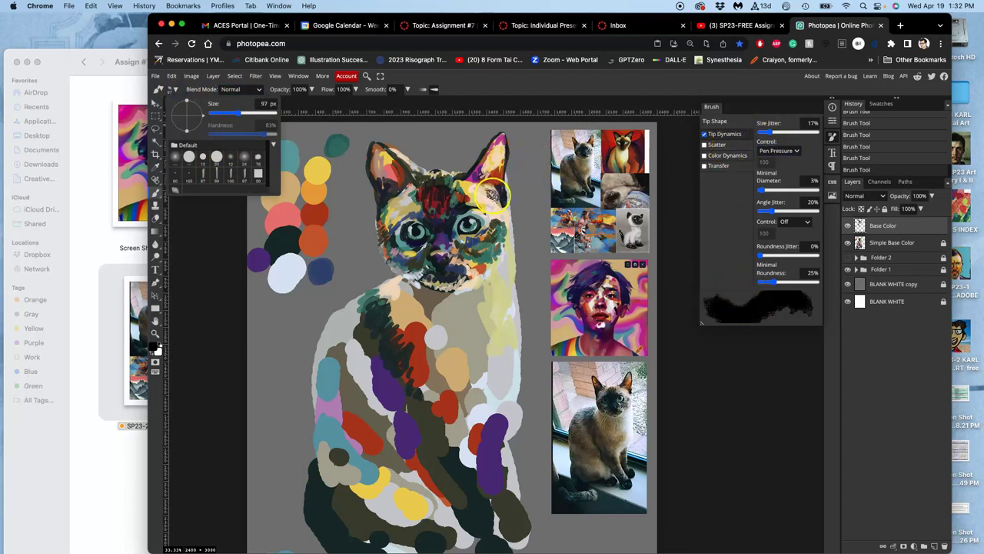
pyautogui.keyDown('alt'); pyautogui.click(487, 198); pyautogui.keyUp('alt')
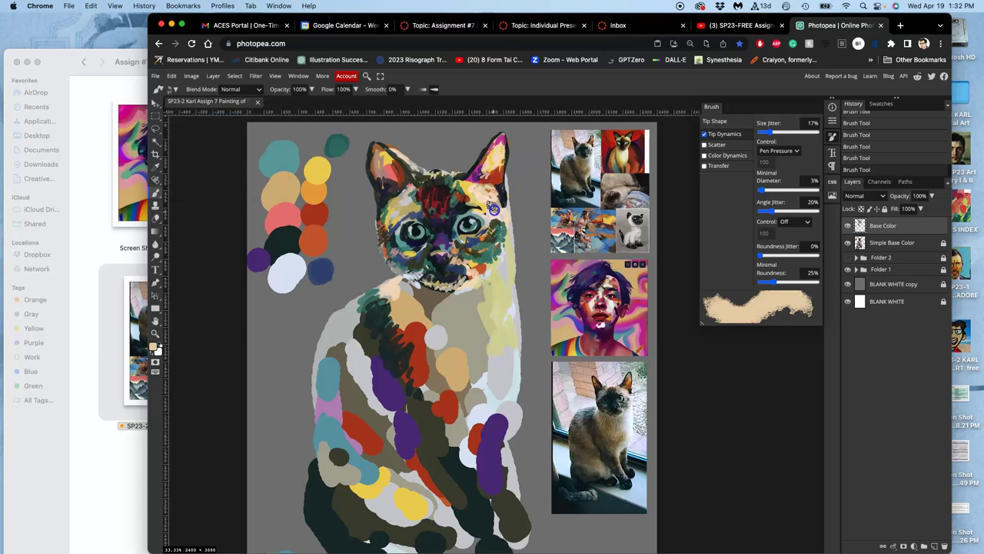
# Step: Try a few beige strokes on the cat's head and undo them
pyautogui.moveTo(449, 165)
pyautogui.mouseDown()
pyautogui.moveTo(446, 136)
pyautogui.moveTo(450, 152)
pyautogui.mouseUp()
pyautogui.press('super+z')
pyautogui.press('super+z')
pyautogui.press('super+z')
pyautogui.press('super+z')
pyautogui.press('super+z')
pyautogui.press('super+z')
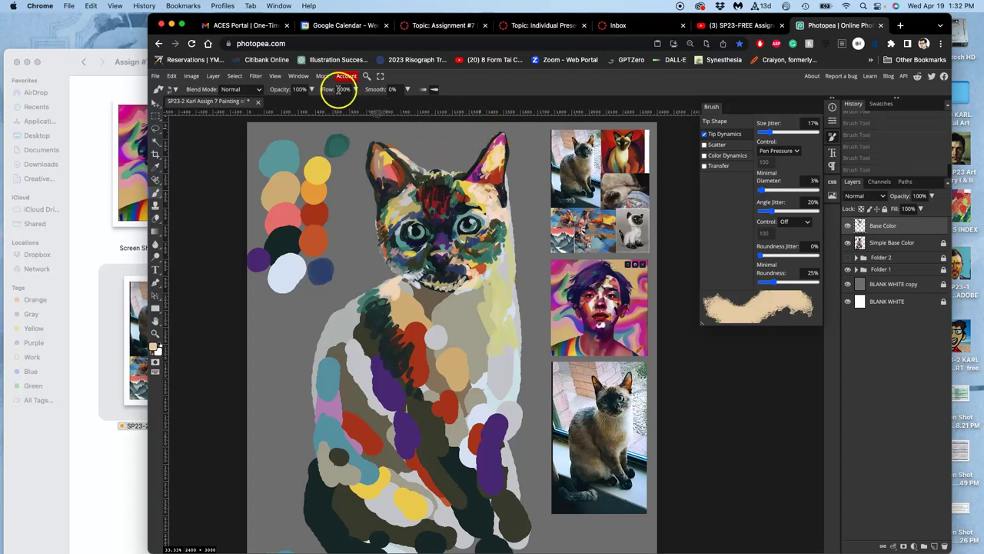
# Step: Set the brush opacity to 52%
pyautogui.click(311, 90)
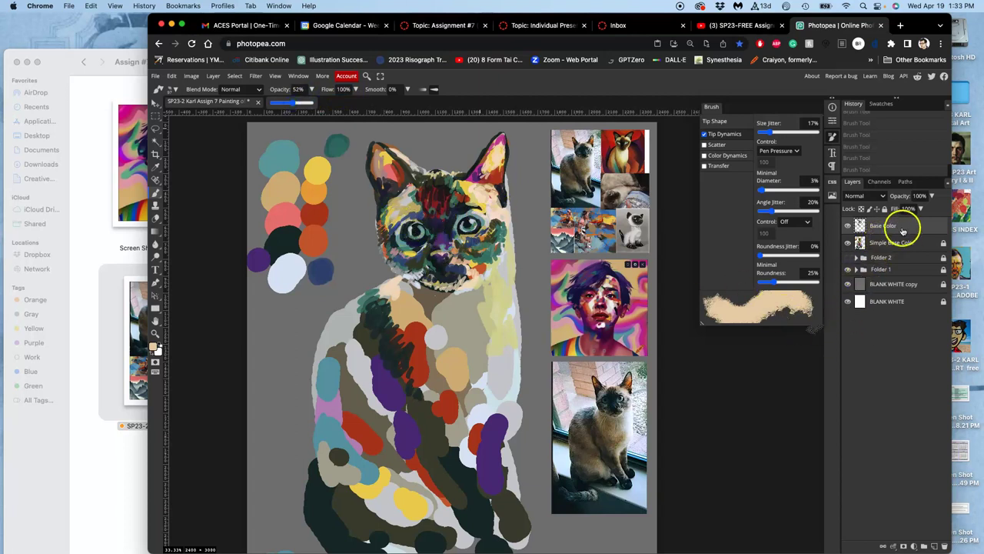
# Step: Lock the Base Color layer and add a new empty layer above it
pyautogui.click(884, 209)
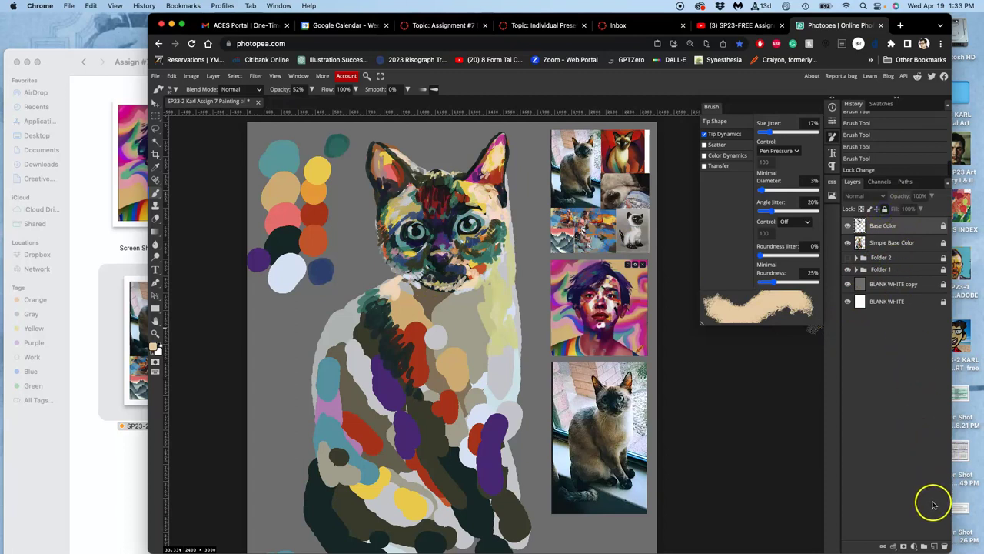
pyautogui.click(934, 545)
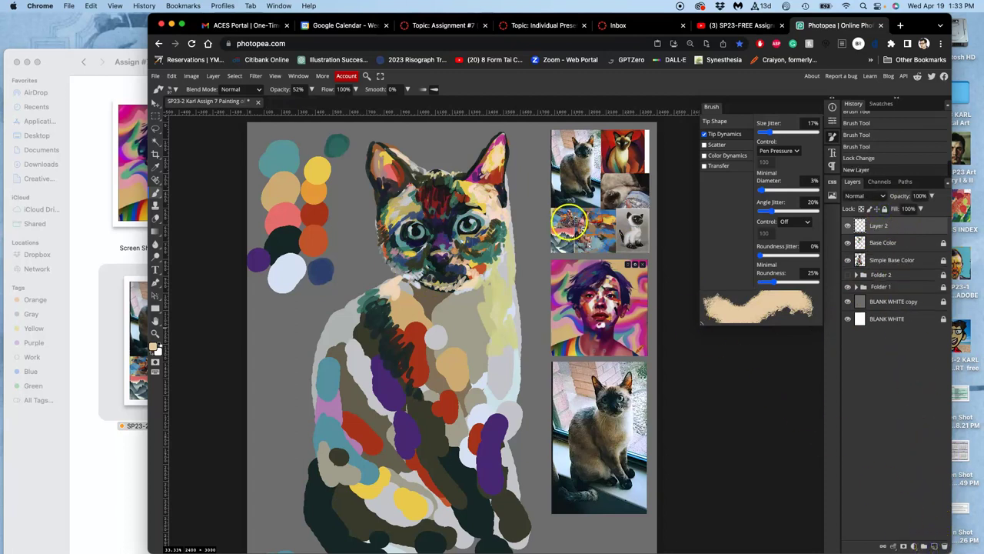
# Step: Set the brush flow to 92% for painting on the cat's head
pyautogui.press('super+plus')
pyautogui.press('super+plus')
pyautogui.moveTo(435, 229)
pyautogui.mouseDown()
pyautogui.moveTo(435, 415)
pyautogui.moveTo(423, 428)
pyautogui.mouseUp()
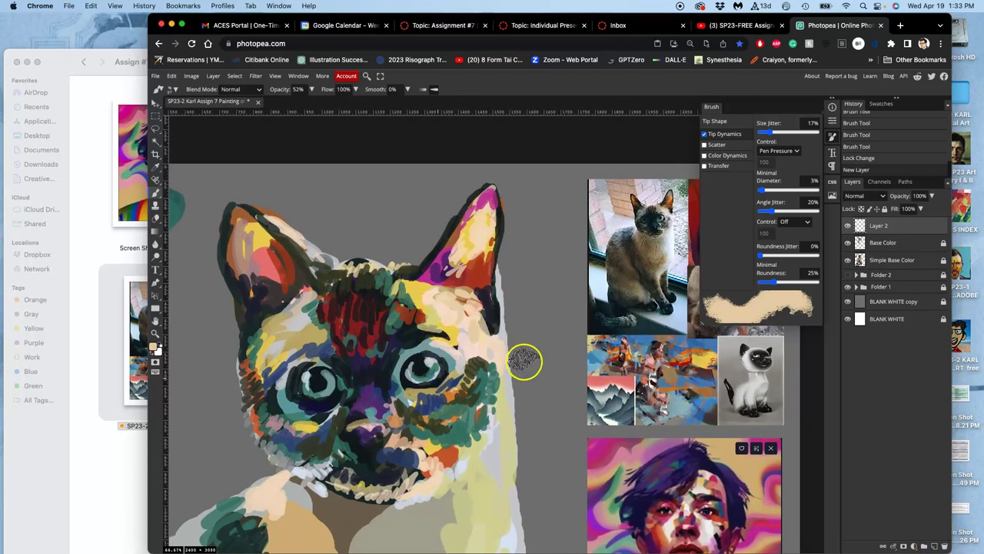
pyautogui.click(356, 89)
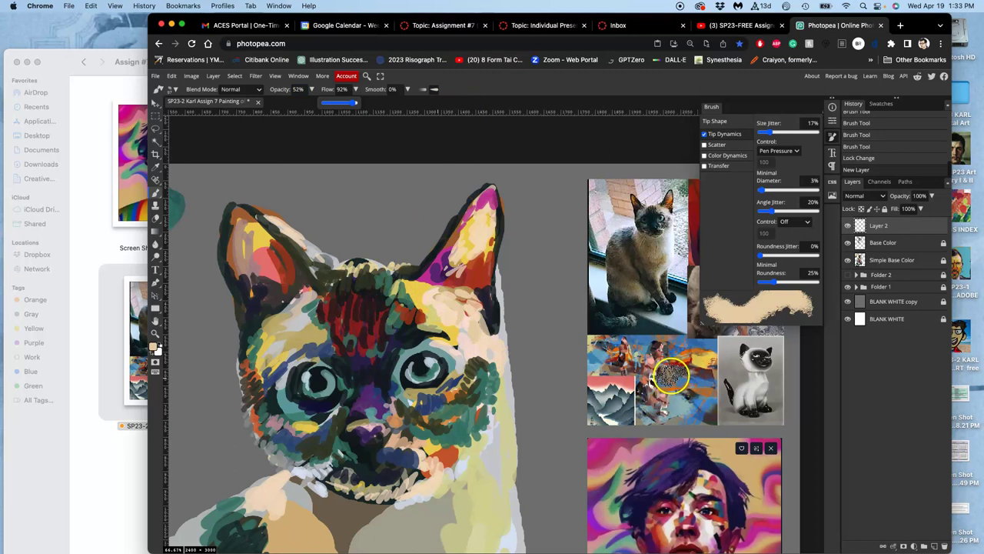
# Step: Sample a brownish tan from the reference collage and paint it on the cat's forehead beside the dark red patch
pyautogui.keyDown('alt'); pyautogui.click(666, 377); pyautogui.keyUp('alt')
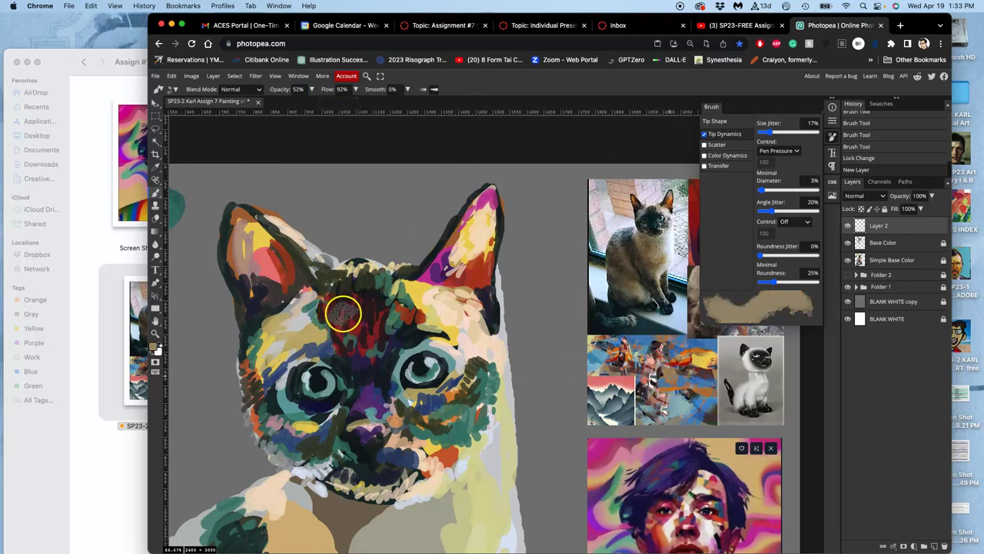
pyautogui.moveTo(319, 335)
pyautogui.mouseDown()
pyautogui.moveTo(327, 326)
pyautogui.moveTo(281, 361)
pyautogui.mouseUp()
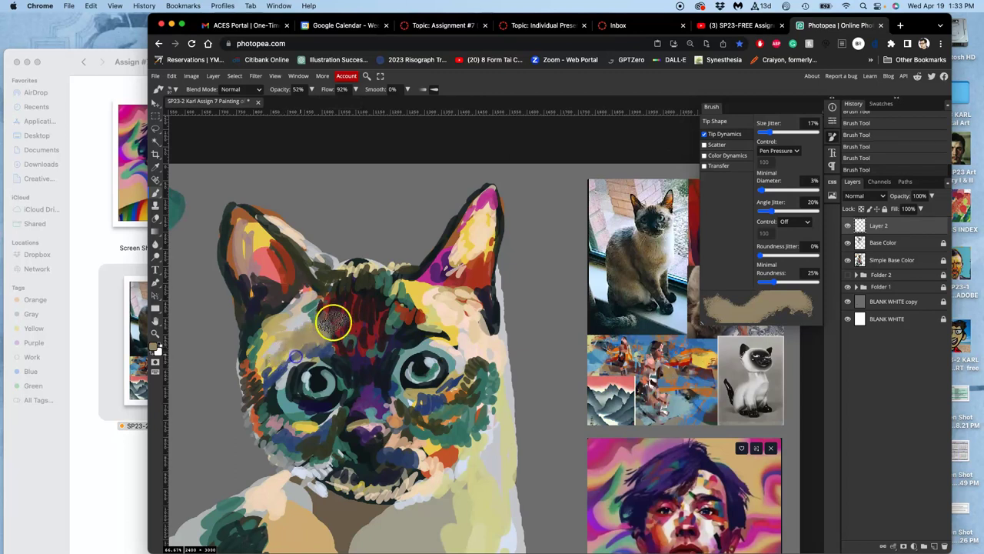
# Step: Paint textured dark olive strokes across the brow above the cat's right-hand eye and add a sampled teal patch over them
pyautogui.press('super+=')
pyautogui.press('super+=')
pyautogui.press('super+=')
pyautogui.moveTo(326, 323); pyautogui.dragTo(530, 287)
pyautogui.moveTo(453, 222)
pyautogui.mouseDown()
pyautogui.moveTo(424, 224)
pyautogui.moveTo(385, 206)
pyautogui.moveTo(371, 216)
pyautogui.moveTo(385, 214)
pyautogui.moveTo(384, 232)
pyautogui.moveTo(404, 245)
pyautogui.moveTo(464, 266)
pyautogui.moveTo(469, 300)
pyautogui.moveTo(516, 305)
pyautogui.moveTo(588, 347)
pyautogui.moveTo(567, 383)
pyautogui.mouseUp()
pyautogui.moveTo(602, 439)
pyautogui.mouseDown()
pyautogui.moveTo(500, 300)
pyautogui.moveTo(438, 254)
pyautogui.moveTo(562, 344)
pyautogui.moveTo(589, 345)
pyautogui.moveTo(589, 301)
pyautogui.moveTo(560, 279)
pyautogui.moveTo(592, 248)
pyautogui.moveTo(596, 262)
pyautogui.mouseUp()
pyautogui.moveTo(610, 320)
pyautogui.mouseDown()
pyautogui.moveTo(648, 350)
pyautogui.moveTo(678, 358)
pyautogui.moveTo(657, 323)
pyautogui.moveTo(707, 371)
pyautogui.mouseUp()
pyautogui.keyDown('alt'); pyautogui.click(694, 448); pyautogui.keyUp('alt')
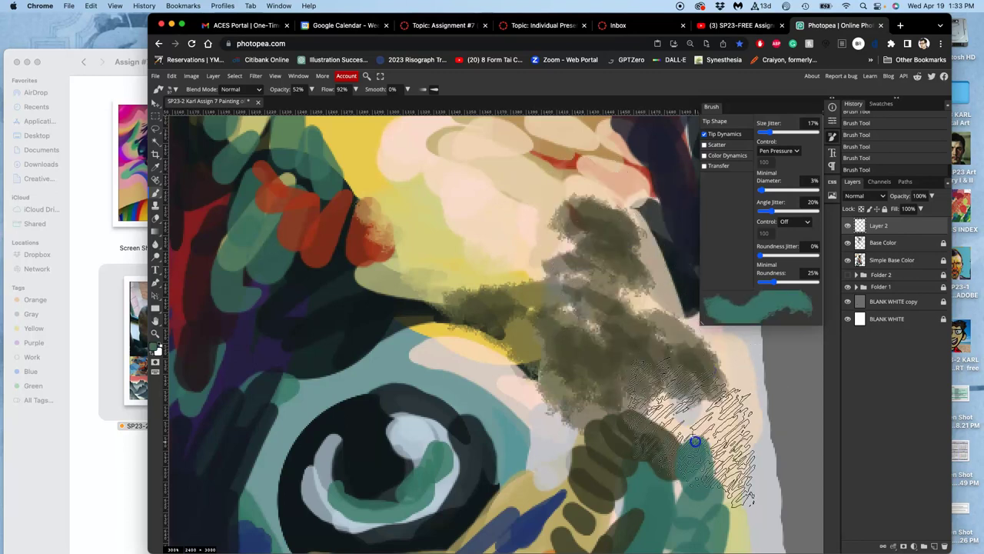
pyautogui.moveTo(696, 441)
pyautogui.mouseDown()
pyautogui.moveTo(668, 397)
pyautogui.moveTo(686, 376)
pyautogui.moveTo(654, 316)
pyautogui.mouseUp()
# Step: Blend sampled beige tones over the forehead above the right-hand eye, between the olive and yellow areas
pyautogui.keyDown('alt'); pyautogui.click(632, 306); pyautogui.keyUp('alt')
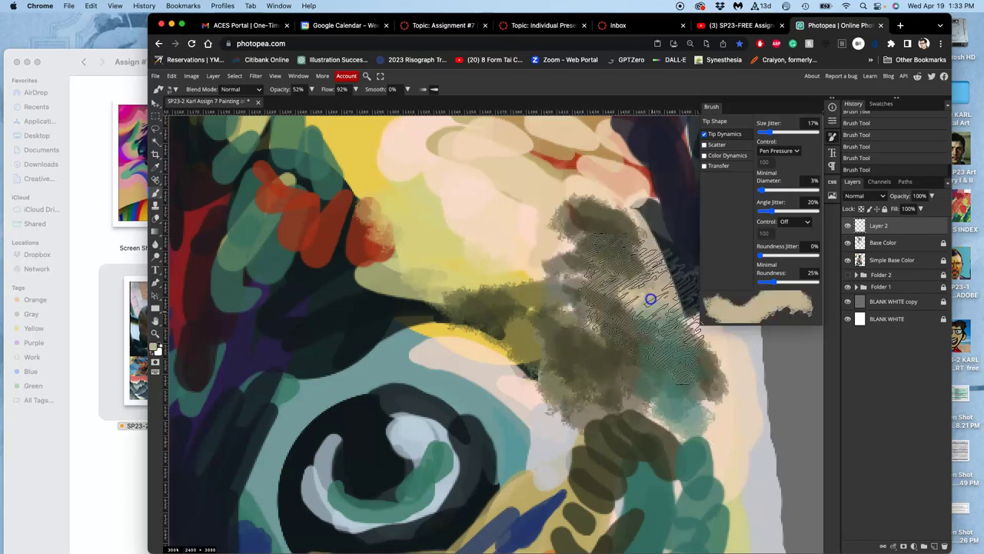
pyautogui.click(635, 229)
pyautogui.moveTo(548, 198)
pyautogui.mouseDown()
pyautogui.moveTo(528, 213)
pyautogui.moveTo(529, 246)
pyautogui.moveTo(515, 262)
pyautogui.moveTo(492, 254)
pyautogui.mouseUp()
pyautogui.keyDown('alt'); pyautogui.click(527, 171); pyautogui.keyUp('alt')
pyautogui.click(497, 166)
pyautogui.moveTo(497, 167)
pyautogui.mouseDown()
pyautogui.moveTo(482, 205)
pyautogui.moveTo(415, 269)
pyautogui.moveTo(408, 188)
pyautogui.moveTo(380, 167)
pyautogui.moveTo(354, 169)
pyautogui.mouseUp()
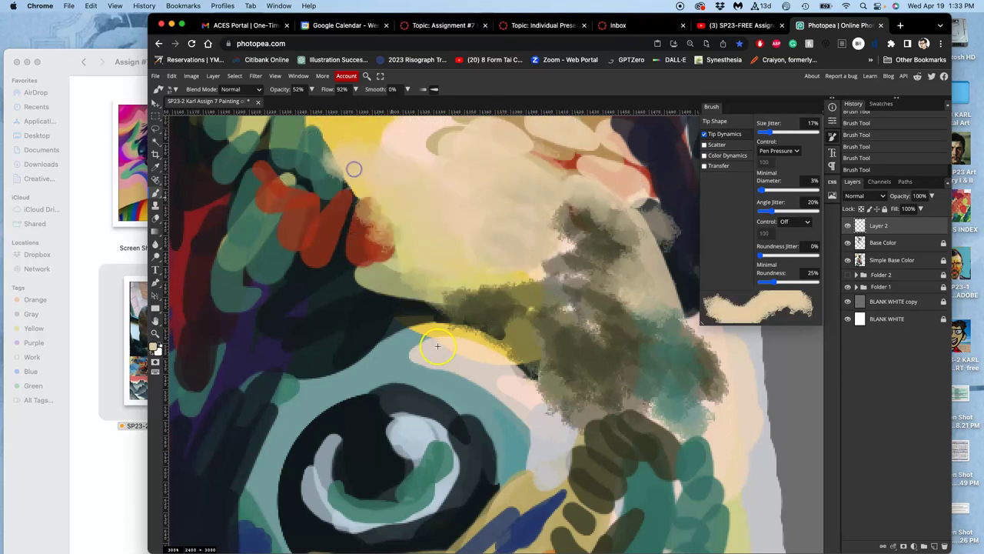
# Step: Paint red-orange, pale pink and dark grey strokes, sampled from the painting, on the forehead and around the upper edge of the right-hand eye
pyautogui.keyDown('alt'); pyautogui.click(348, 264); pyautogui.keyUp('alt')
pyautogui.moveTo(348, 263)
pyautogui.mouseDown()
pyautogui.moveTo(367, 193)
pyautogui.moveTo(340, 146)
pyautogui.moveTo(395, 196)
pyautogui.moveTo(404, 255)
pyautogui.moveTo(393, 218)
pyautogui.moveTo(427, 239)
pyautogui.mouseUp()
pyautogui.moveTo(431, 315)
pyautogui.mouseDown()
pyautogui.moveTo(460, 331)
pyautogui.moveTo(479, 320)
pyautogui.moveTo(540, 386)
pyautogui.moveTo(506, 388)
pyautogui.moveTo(520, 381)
pyautogui.moveTo(392, 335)
pyautogui.moveTo(425, 359)
pyautogui.moveTo(339, 382)
pyautogui.moveTo(293, 359)
pyautogui.moveTo(379, 338)
pyautogui.moveTo(434, 346)
pyautogui.moveTo(475, 402)
pyautogui.moveTo(421, 358)
pyautogui.moveTo(496, 408)
pyautogui.moveTo(519, 466)
pyautogui.moveTo(536, 445)
pyautogui.moveTo(550, 471)
pyautogui.moveTo(599, 445)
pyautogui.mouseUp()
pyautogui.keyDown('alt'); pyautogui.click(505, 389); pyautogui.keyUp('alt')
pyautogui.keyDown('alt'); pyautogui.click(393, 309); pyautogui.keyUp('alt')
pyautogui.moveTo(393, 310)
pyautogui.mouseDown()
pyautogui.moveTo(436, 283)
pyautogui.moveTo(530, 330)
pyautogui.moveTo(598, 383)
pyautogui.moveTo(624, 359)
pyautogui.moveTo(595, 307)
pyautogui.moveTo(632, 315)
pyautogui.moveTo(695, 371)
pyautogui.moveTo(698, 412)
pyautogui.moveTo(676, 375)
pyautogui.moveTo(595, 369)
pyautogui.moveTo(545, 335)
pyautogui.moveTo(532, 296)
pyautogui.moveTo(601, 367)
pyautogui.moveTo(560, 304)
pyautogui.moveTo(571, 316)
pyautogui.moveTo(554, 350)
pyautogui.moveTo(597, 305)
pyautogui.moveTo(657, 320)
pyautogui.moveTo(628, 330)
pyautogui.moveTo(638, 323)
pyautogui.moveTo(691, 357)
pyautogui.moveTo(670, 437)
pyautogui.moveTo(657, 430)
pyautogui.moveTo(641, 451)
pyautogui.moveTo(537, 289)
pyautogui.moveTo(538, 273)
pyautogui.moveTo(418, 260)
pyautogui.moveTo(467, 200)
pyautogui.moveTo(517, 301)
pyautogui.mouseUp()
pyautogui.press('x')
pyautogui.keyDown('alt'); pyautogui.click(548, 300); pyautogui.keyUp('alt')
pyautogui.keyDown('alt'); pyautogui.click(652, 385); pyautogui.keyUp('alt')
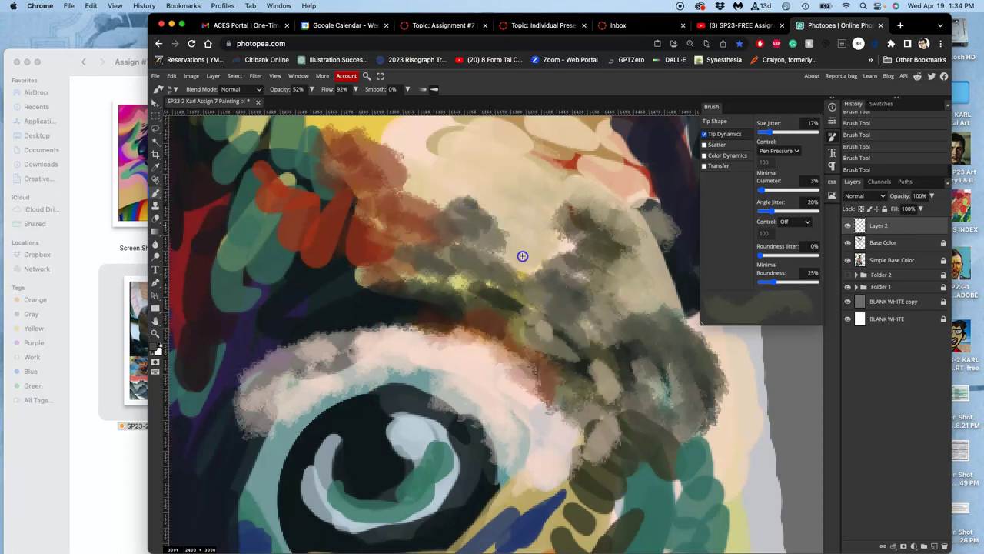
# Step: Sample the beige of the forehead and soften the dark brow strokes above the right-hand eye with it
pyautogui.keyDown('alt'); pyautogui.click(523, 257); pyautogui.keyUp('alt')
pyautogui.moveTo(469, 241)
pyautogui.mouseDown()
pyautogui.moveTo(496, 237)
pyautogui.moveTo(451, 209)
pyautogui.moveTo(500, 213)
pyautogui.moveTo(564, 246)
pyautogui.moveTo(608, 209)
pyautogui.mouseUp()
pyautogui.scroll(-5, 692, 356)
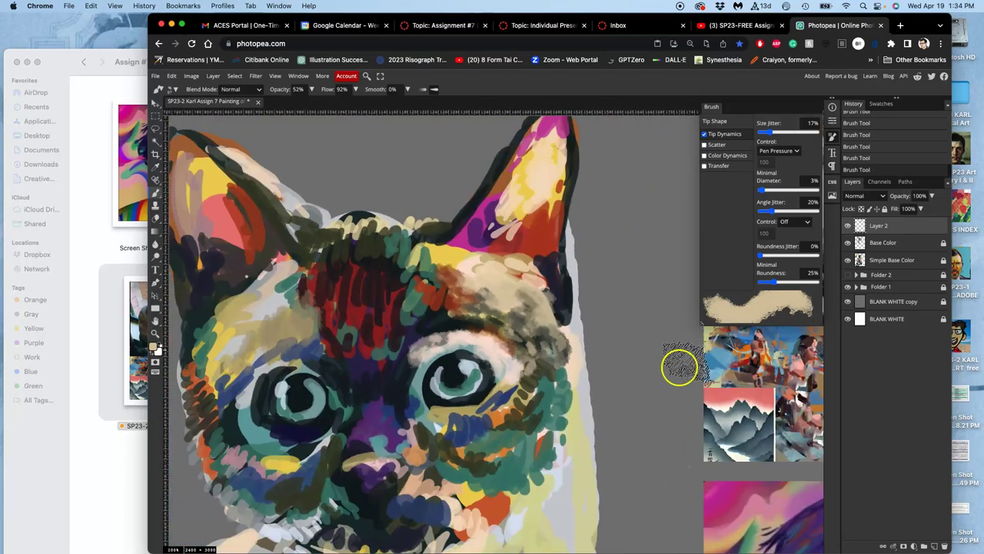
pyautogui.moveTo(550, 332)
pyautogui.mouseDown()
pyautogui.moveTo(515, 336)
pyautogui.moveTo(558, 357)
pyautogui.moveTo(504, 334)
pyautogui.mouseUp()
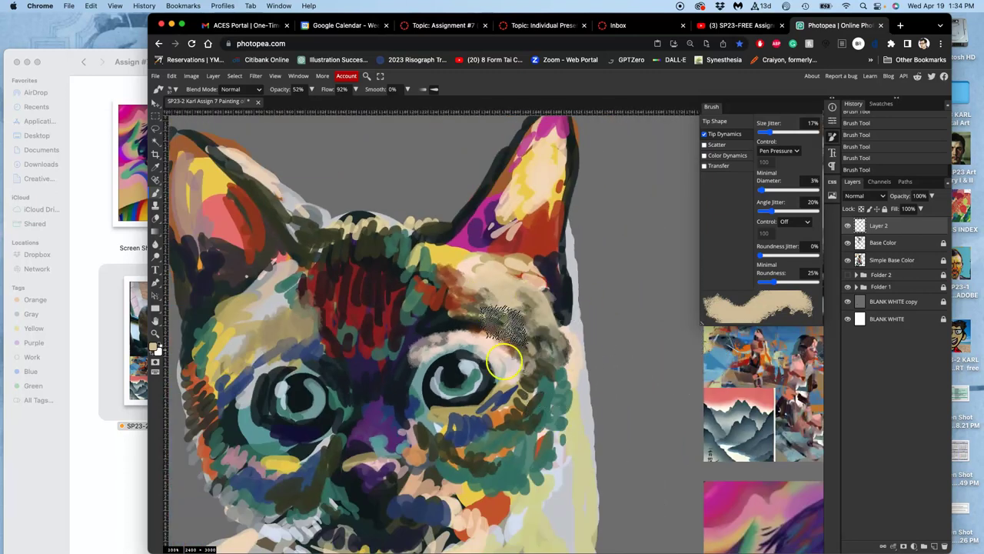
# Step: Toggle the visibility of Layer 2 repeatedly to compare the head with and without the textured strokes
pyautogui.click(848, 226)
pyautogui.click(848, 227)
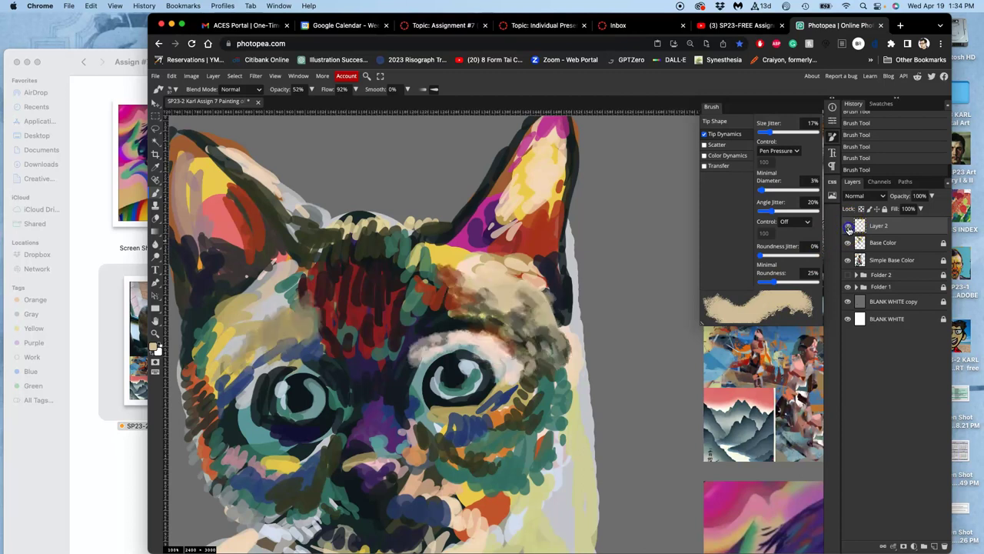
pyautogui.click(848, 227)
pyautogui.click(848, 227)
pyautogui.click(848, 227)
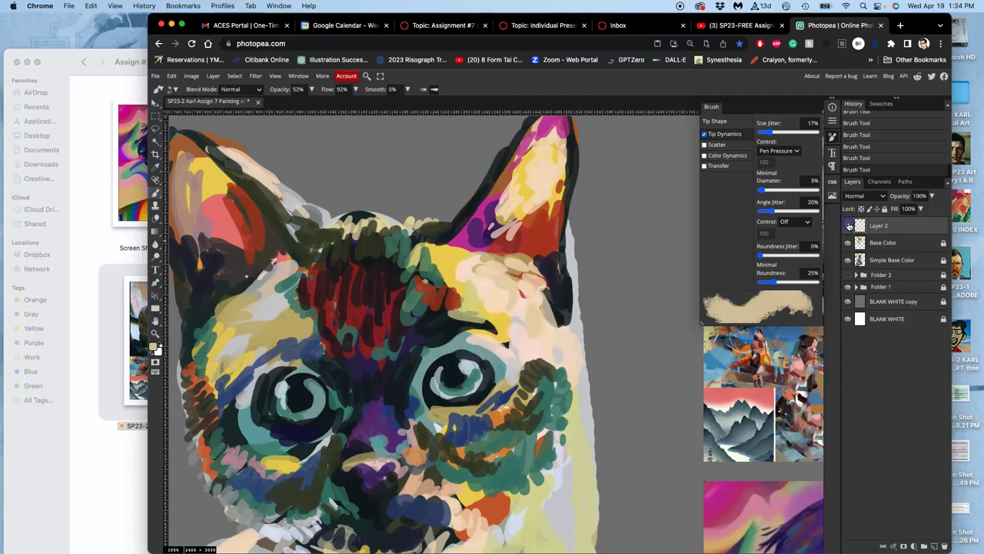
pyautogui.click(848, 226)
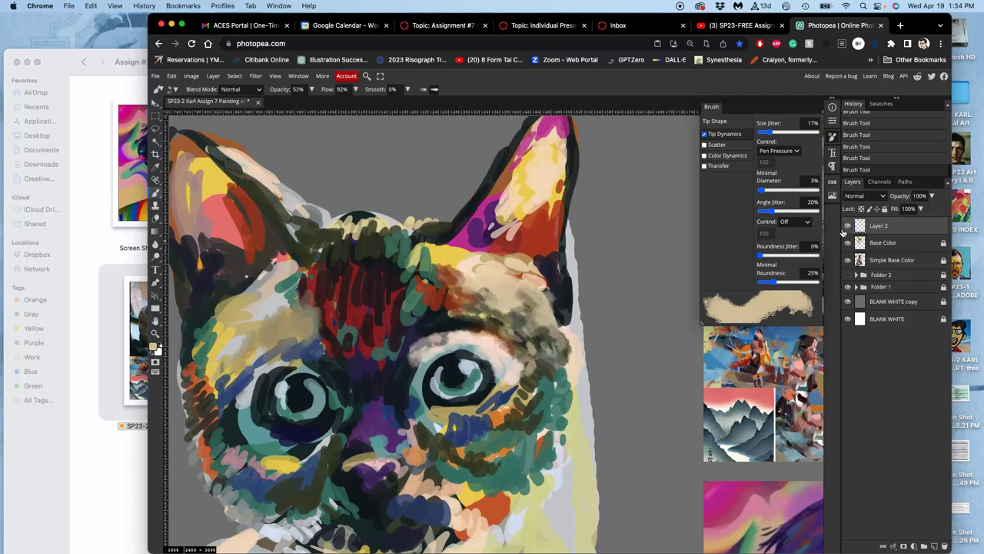
pyautogui.click(848, 227)
pyautogui.click(848, 227)
pyautogui.moveTo(567, 323); pyautogui.dragTo(536, 361)
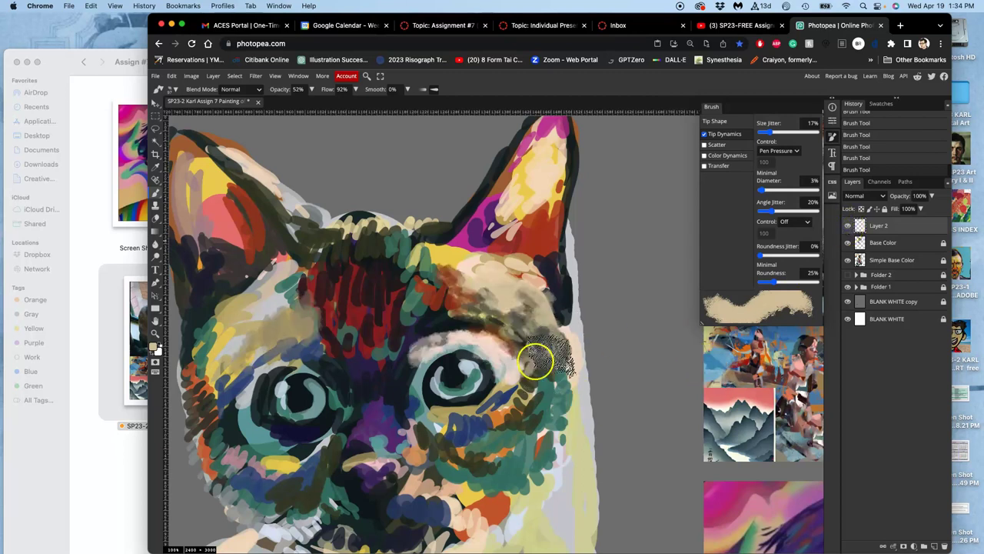
# Step: Hide Layer 2 and unlock the Base Color layer for painting
pyautogui.click(848, 227)
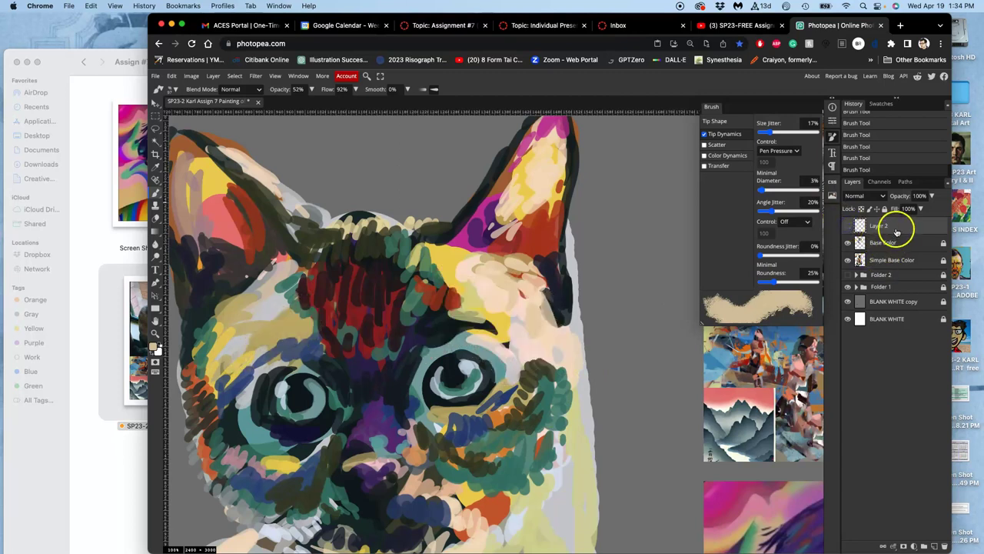
pyautogui.click(896, 243)
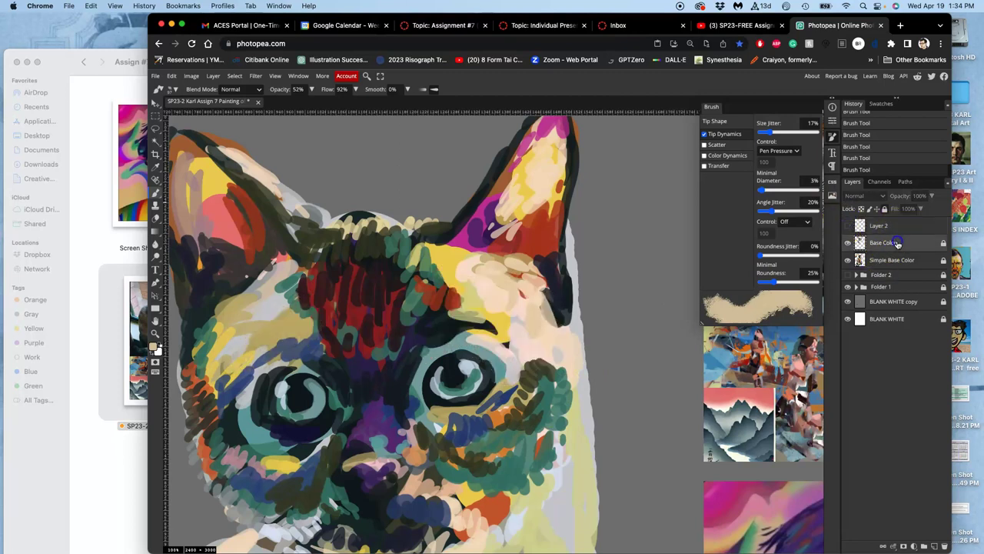
pyautogui.click(885, 209)
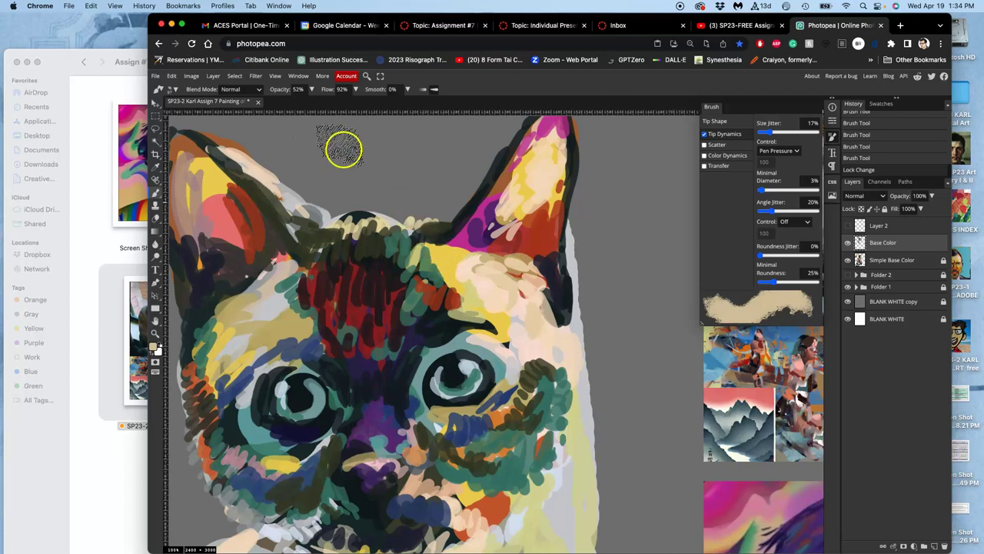
# Step: Set the brush opacity to 81% and the flow to 100%, and paint beige over the brow above the right-hand eye
pyautogui.click(311, 89)
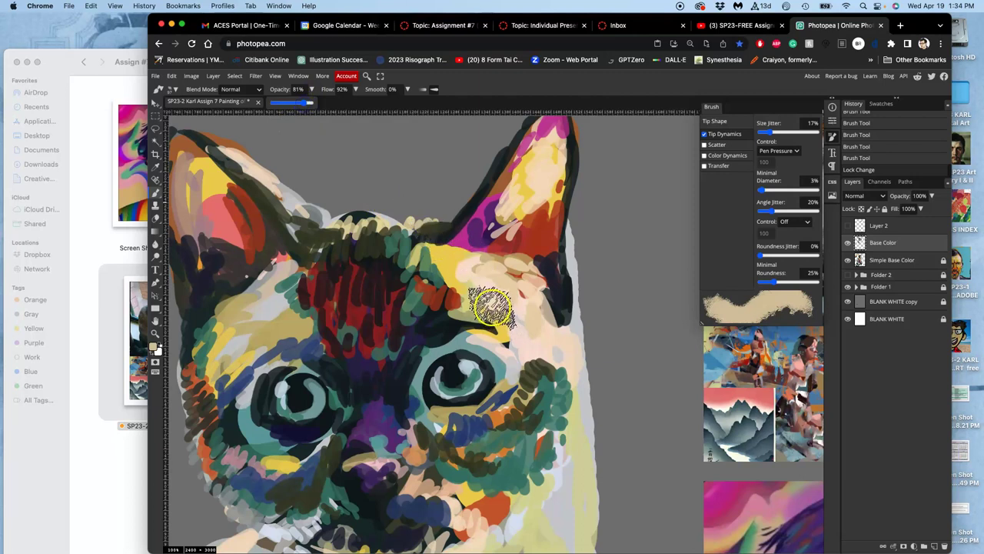
pyautogui.click(356, 90)
pyautogui.moveTo(353, 103); pyautogui.dragTo(366, 103)
pyautogui.moveTo(500, 335); pyautogui.dragTo(502, 302)
pyautogui.click(503, 302)
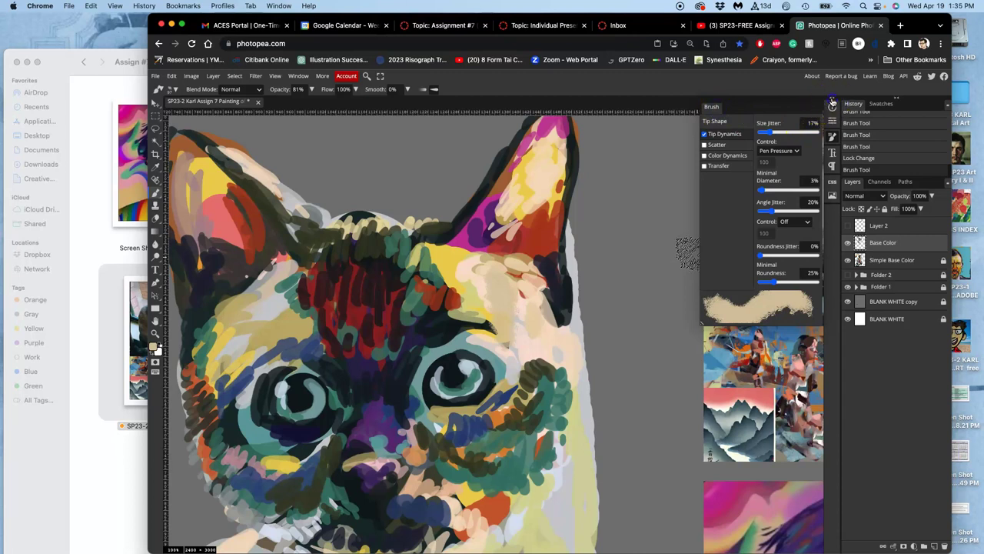
# Step: Collapse the brush settings to clear the view of the reference photos
pyautogui.click(831, 102)
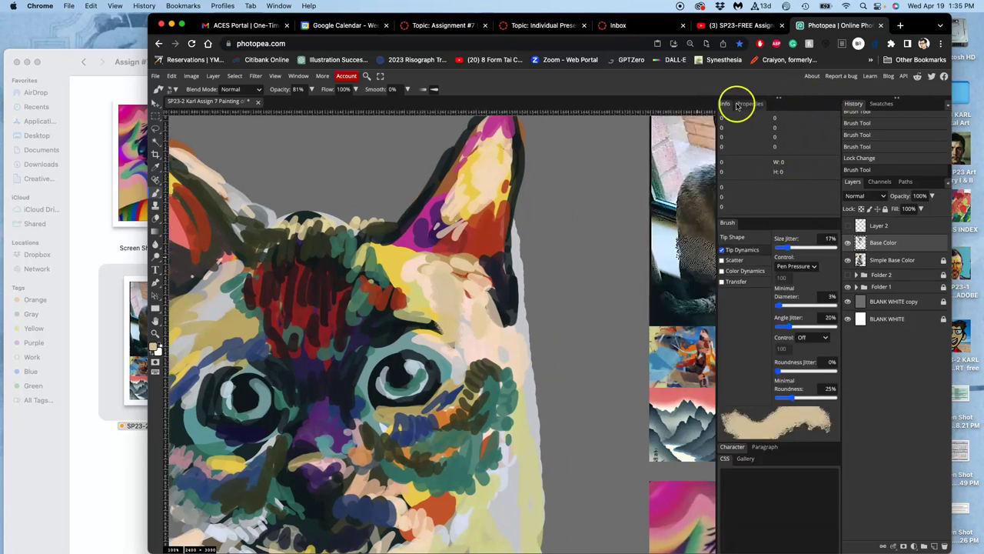
pyautogui.click(781, 100)
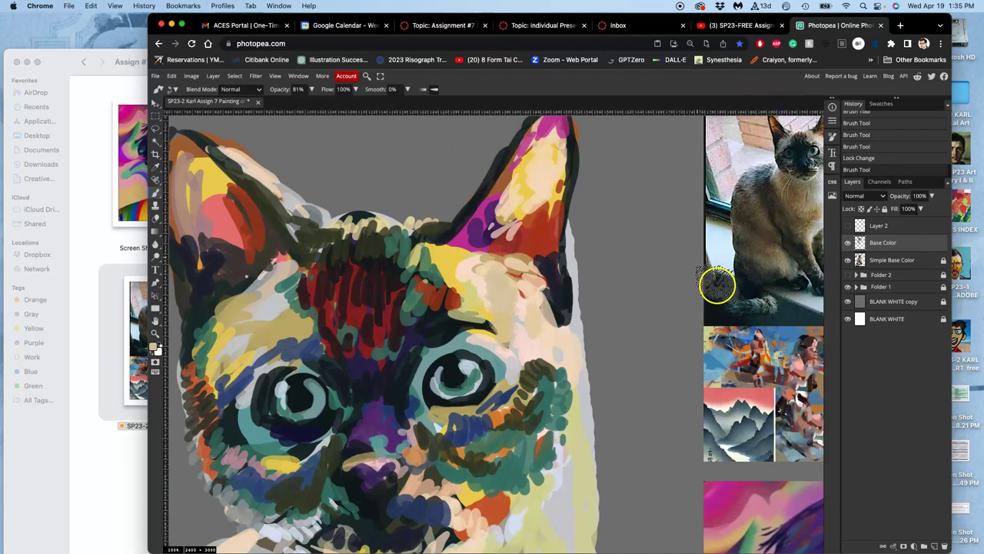
# Step: Expand Folder 1 in the layer stack to list its reference image layers
pyautogui.moveTo(697, 283)
pyautogui.mouseDown()
pyautogui.moveTo(635, 241)
pyautogui.moveTo(643, 269)
pyautogui.mouseUp()
pyautogui.moveTo(639, 362)
pyautogui.mouseDown()
pyautogui.moveTo(618, 293)
pyautogui.moveTo(633, 180)
pyautogui.mouseUp()
pyautogui.moveTo(593, 354)
pyautogui.mouseDown()
pyautogui.moveTo(646, 261)
pyautogui.moveTo(623, 141)
pyautogui.mouseUp()
pyautogui.moveTo(625, 242); pyautogui.dragTo(630, 231)
pyautogui.scroll(-5, 633, 219)
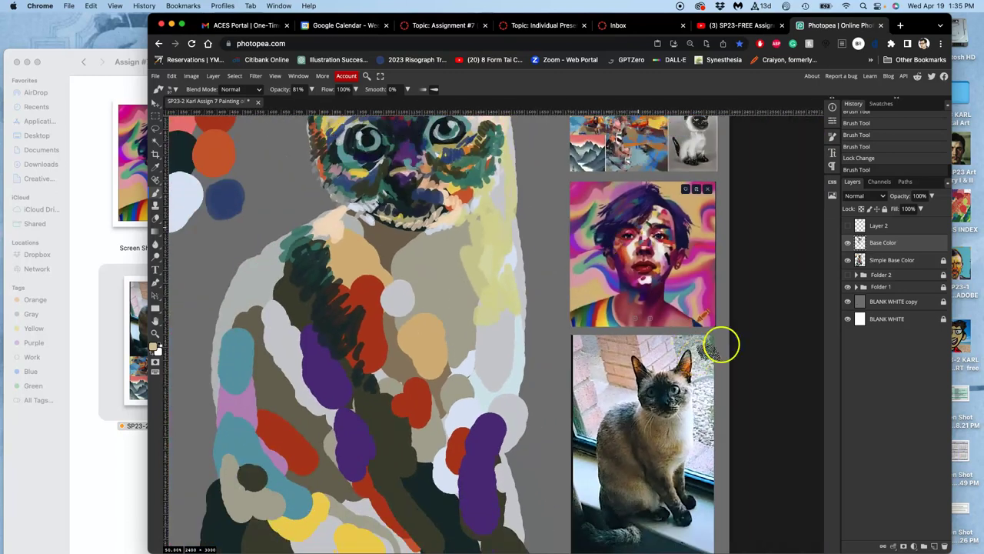
pyautogui.click(856, 287)
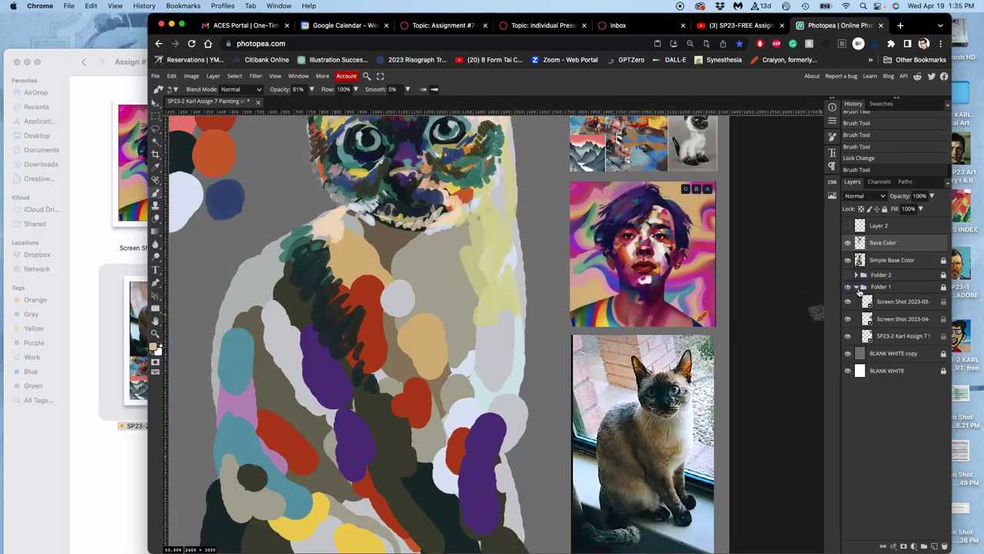
pyautogui.click(856, 287)
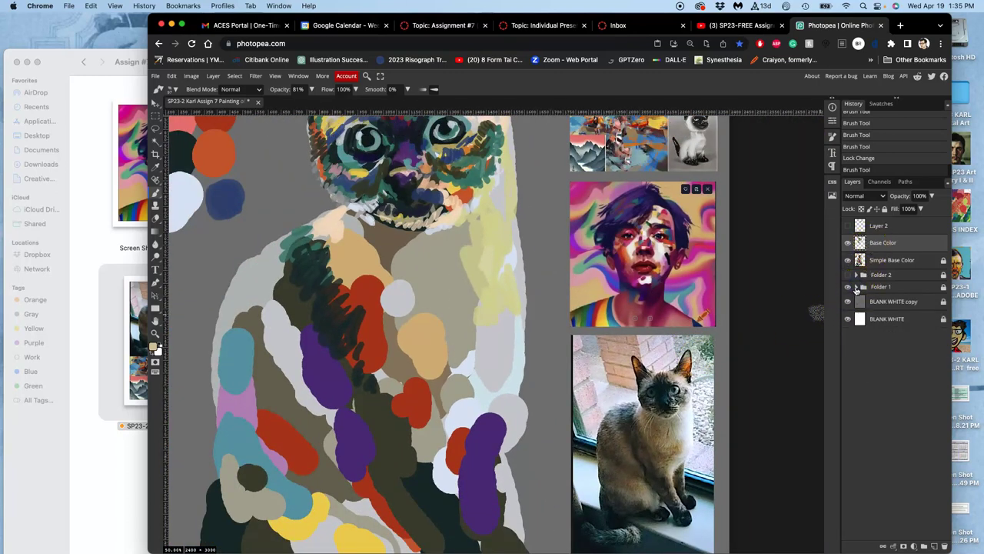
pyautogui.click(856, 287)
pyautogui.moveTo(617, 340); pyautogui.dragTo(617, 278)
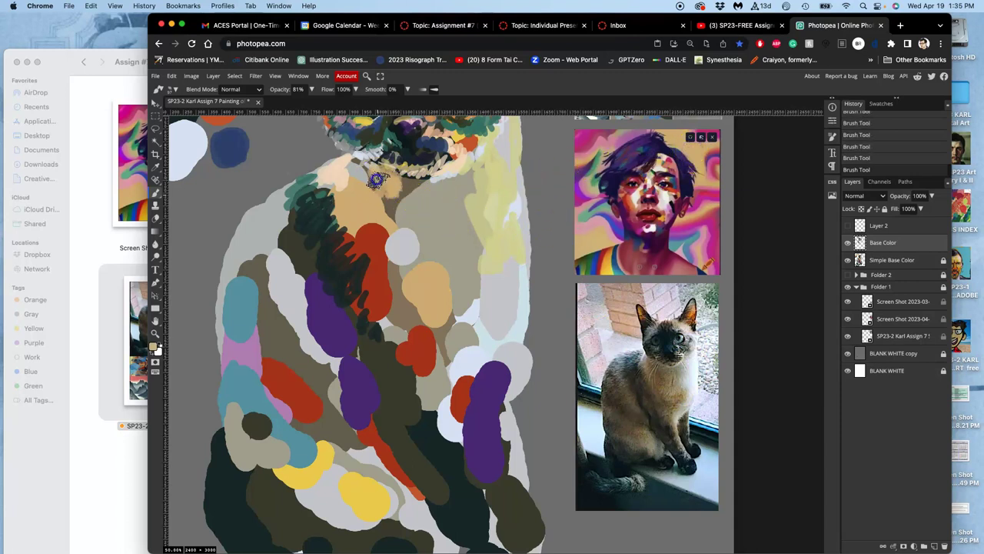
# Step: Paint tan strokes below the cat's neck and pale grey-blue strokes along the right-hand side of the chest on Base Color
pyautogui.moveTo(358, 175); pyautogui.dragTo(391, 212)
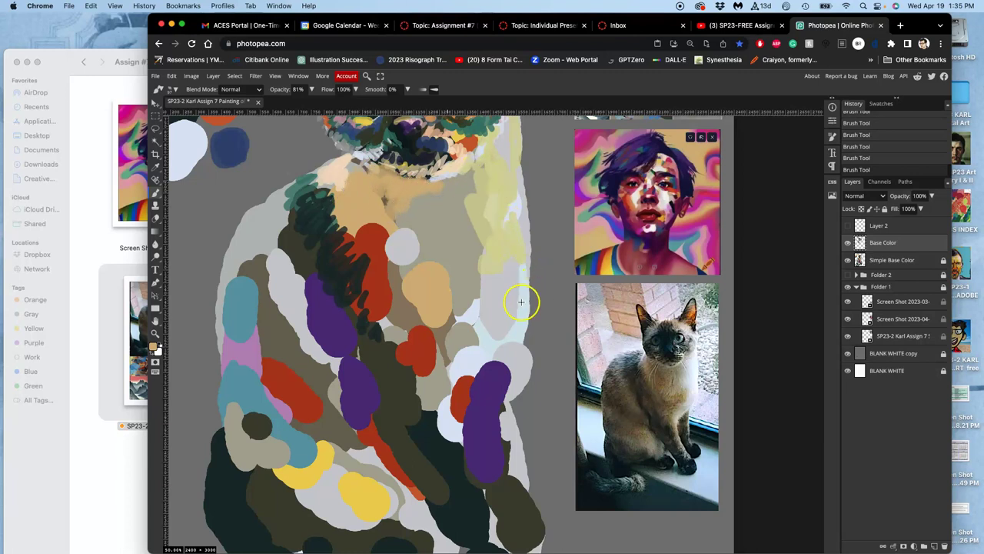
pyautogui.keyDown('alt'); pyautogui.click(291, 306); pyautogui.keyUp('alt')
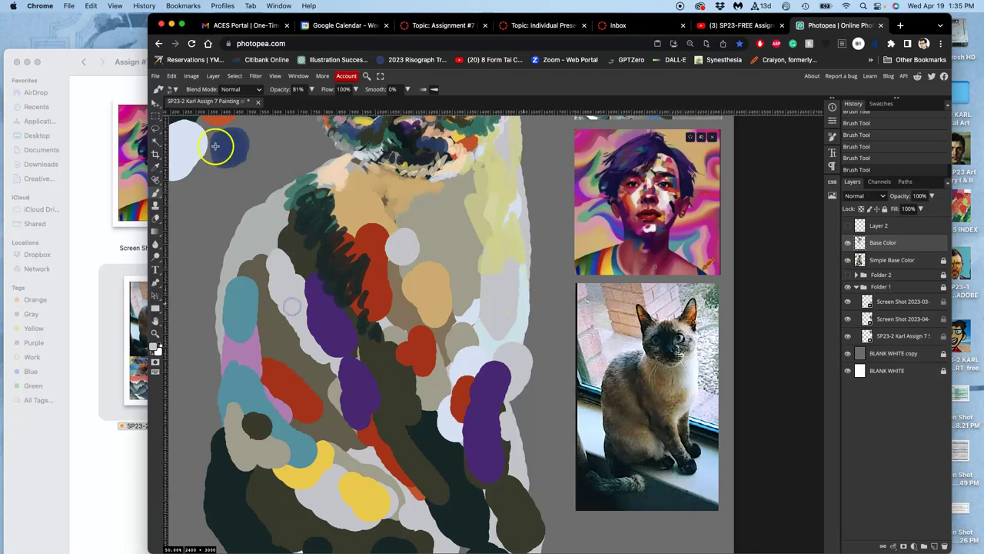
pyautogui.moveTo(319, 164)
pyautogui.mouseDown()
pyautogui.moveTo(484, 207)
pyautogui.moveTo(493, 229)
pyautogui.moveTo(461, 183)
pyautogui.mouseUp()
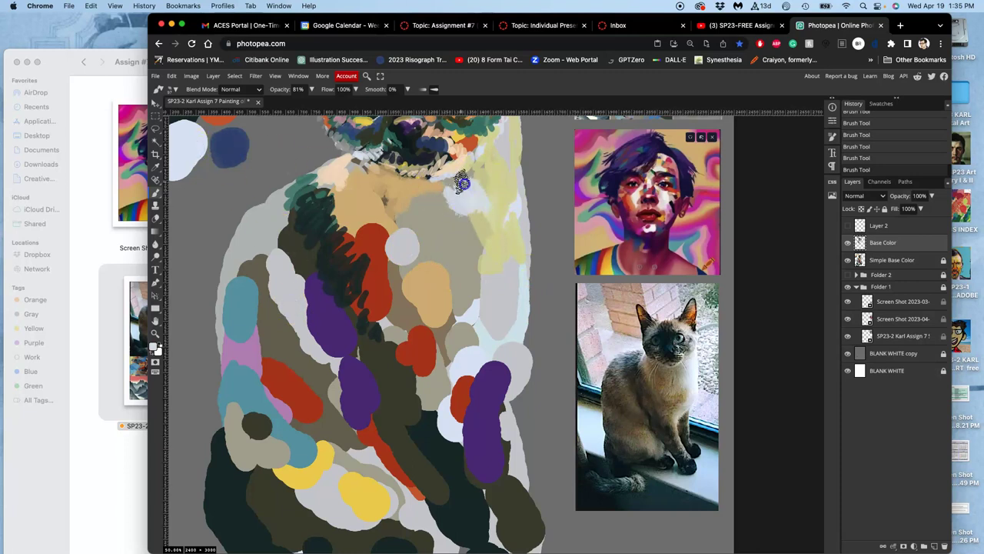
pyautogui.moveTo(513, 161)
pyautogui.mouseDown()
pyautogui.moveTo(510, 231)
pyautogui.moveTo(489, 259)
pyautogui.moveTo(506, 217)
pyautogui.mouseUp()
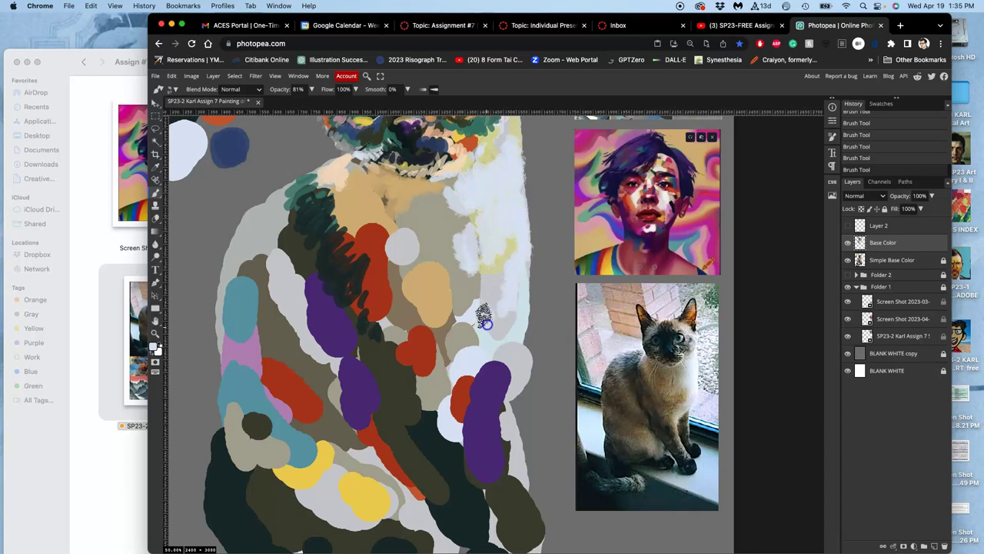
pyautogui.moveTo(484, 321); pyautogui.dragTo(460, 286)
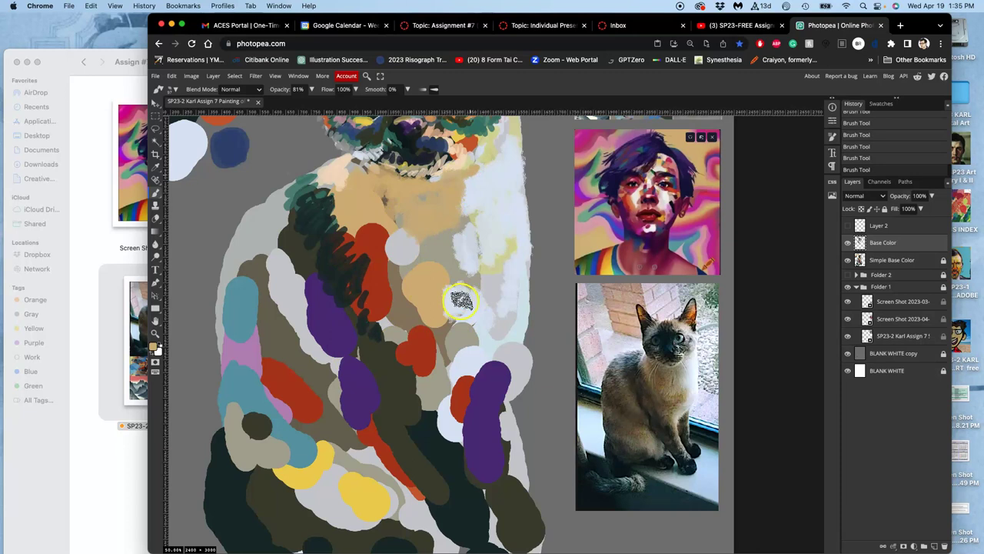
# Step: Hide the grey BLANK WHITE copy layer to view the painting against white, and show it again
pyautogui.click(848, 353)
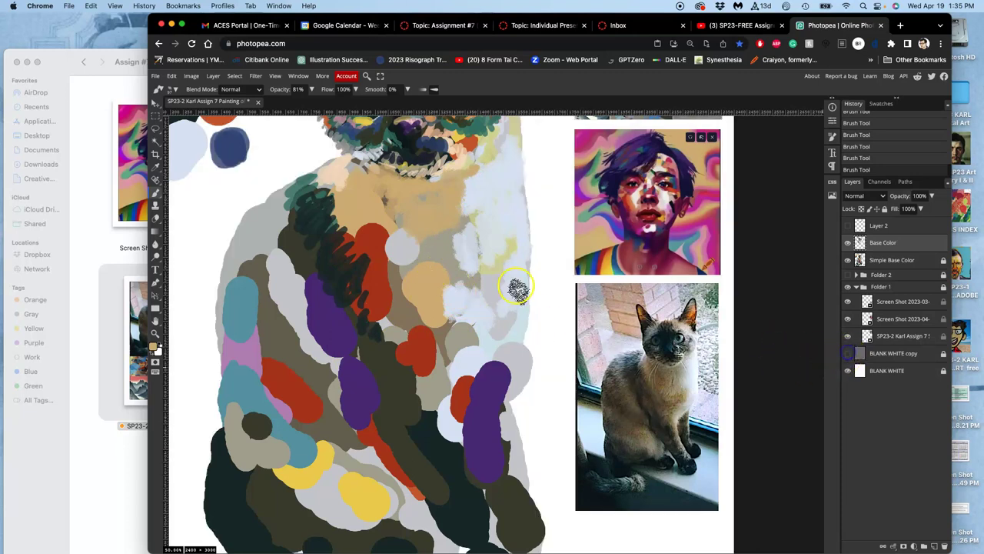
pyautogui.moveTo(660, 298)
pyautogui.mouseDown()
pyautogui.moveTo(671, 310)
pyautogui.moveTo(638, 370)
pyautogui.moveTo(644, 358)
pyautogui.mouseUp()
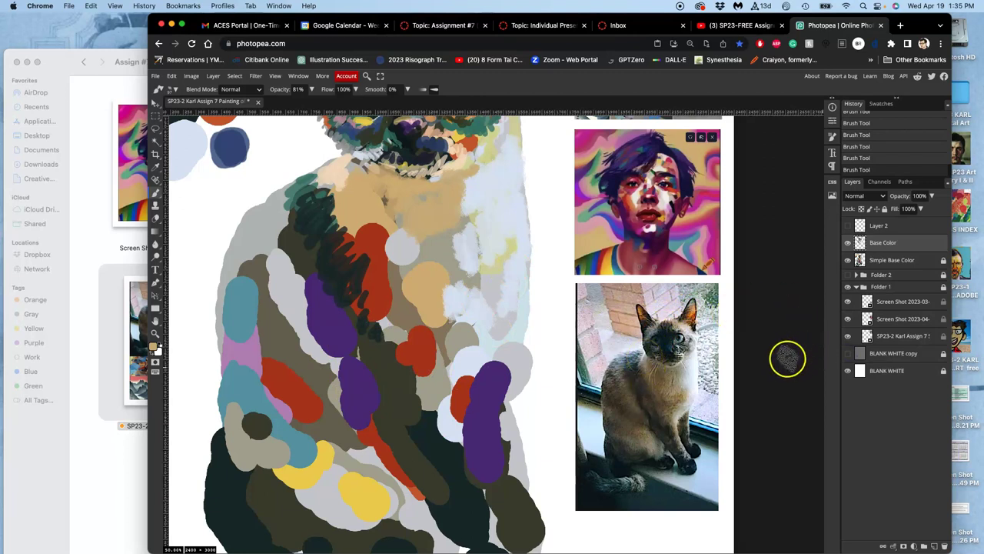
pyautogui.click(848, 353)
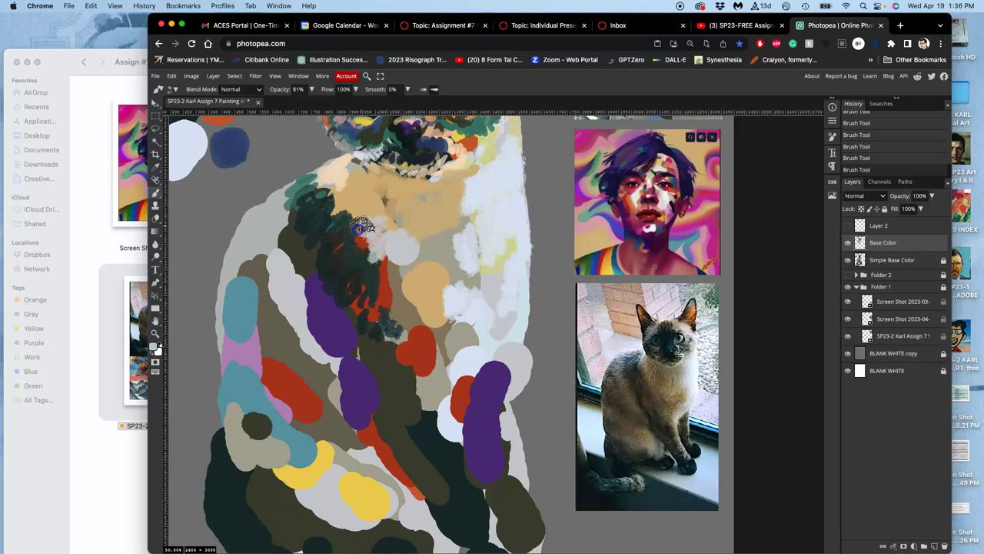
# Step: Paint pale grey and red strokes across the cat's upper chest and overlay them with thin tan fur strokes
pyautogui.moveTo(362, 227)
pyautogui.mouseDown()
pyautogui.moveTo(362, 201)
pyautogui.moveTo(384, 231)
pyautogui.mouseUp()
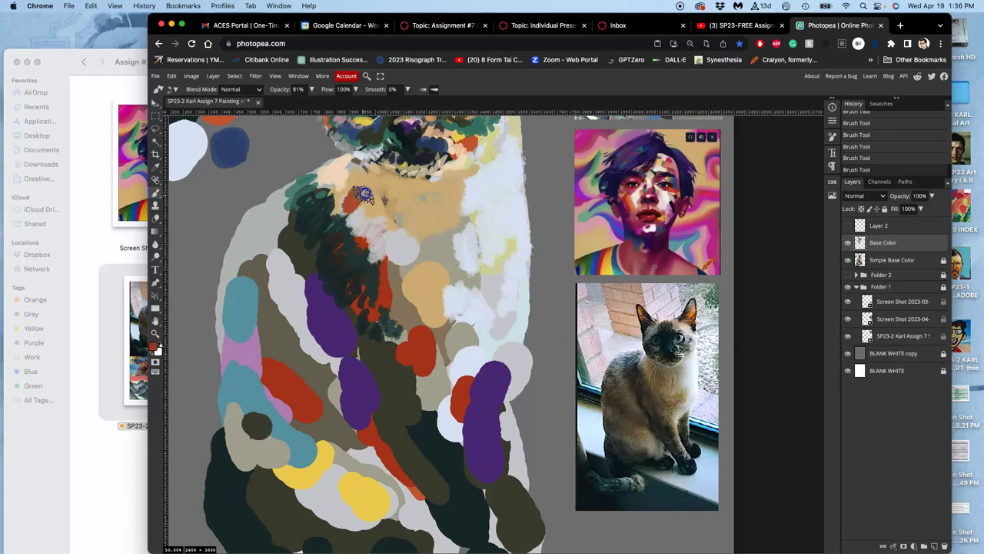
pyautogui.moveTo(405, 200)
pyautogui.mouseDown()
pyautogui.moveTo(405, 229)
pyautogui.moveTo(420, 253)
pyautogui.moveTo(441, 229)
pyautogui.moveTo(463, 246)
pyautogui.moveTo(471, 224)
pyautogui.mouseUp()
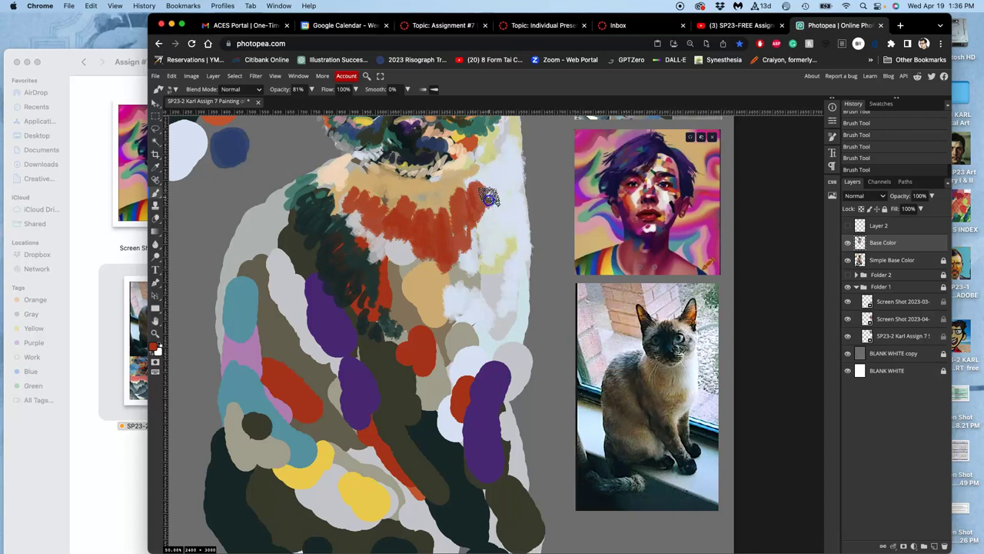
pyautogui.moveTo(496, 189)
pyautogui.mouseDown()
pyautogui.moveTo(429, 214)
pyautogui.moveTo(461, 195)
pyautogui.moveTo(444, 255)
pyautogui.mouseUp()
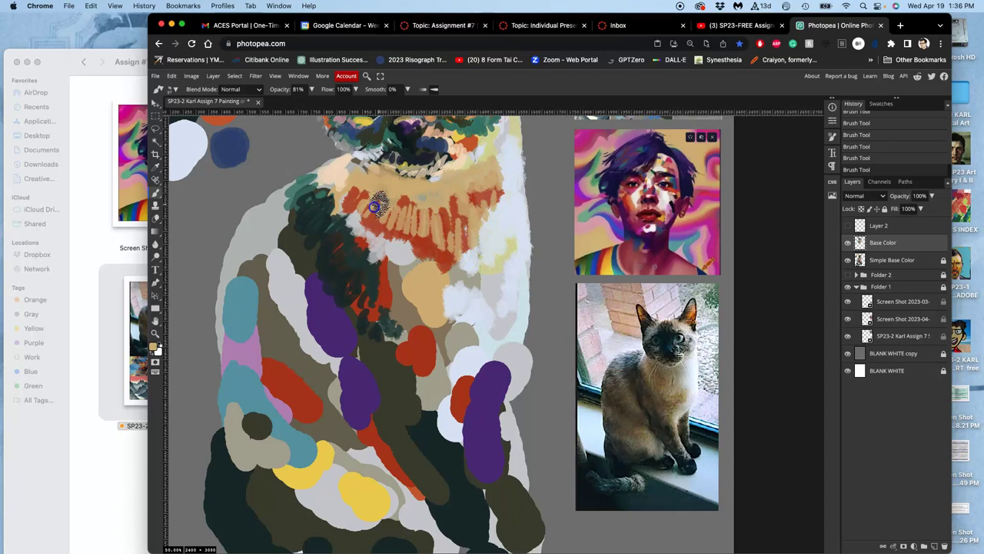
pyautogui.moveTo(414, 204)
pyautogui.mouseDown()
pyautogui.moveTo(448, 189)
pyautogui.moveTo(471, 192)
pyautogui.mouseUp()
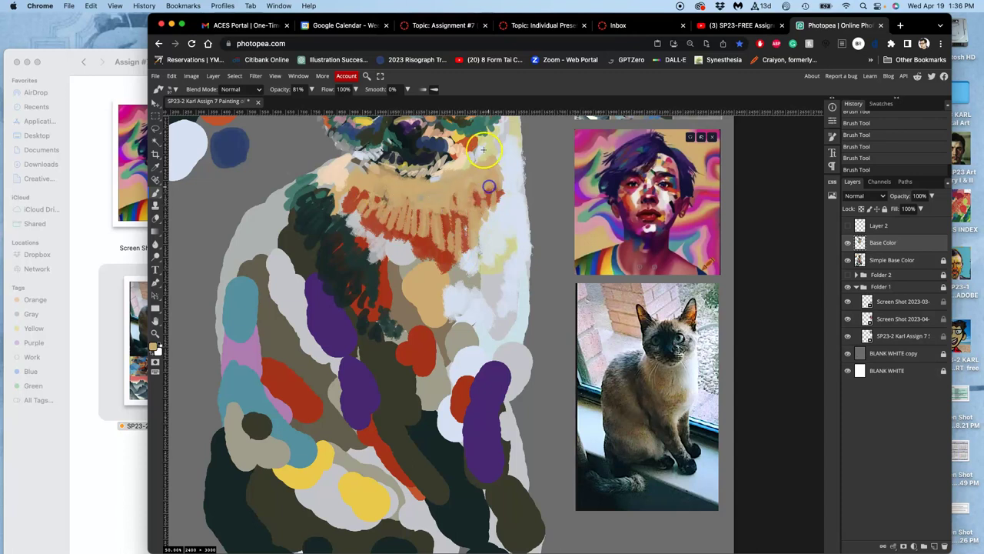
# Step: Paint teal zigzag fur strokes across the cat's tan neck band, just below the chin
pyautogui.moveTo(419, 212); pyautogui.dragTo(397, 195)
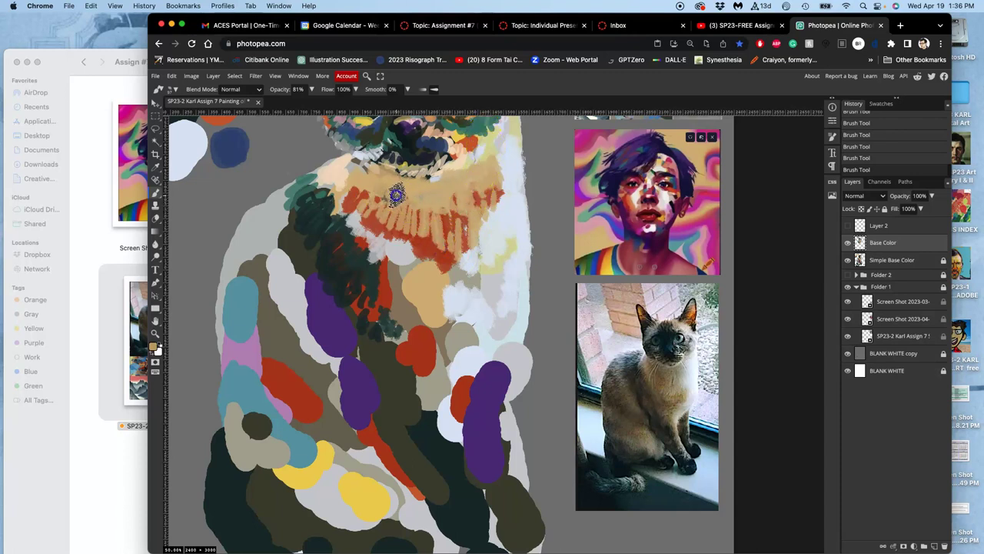
pyautogui.click(402, 188)
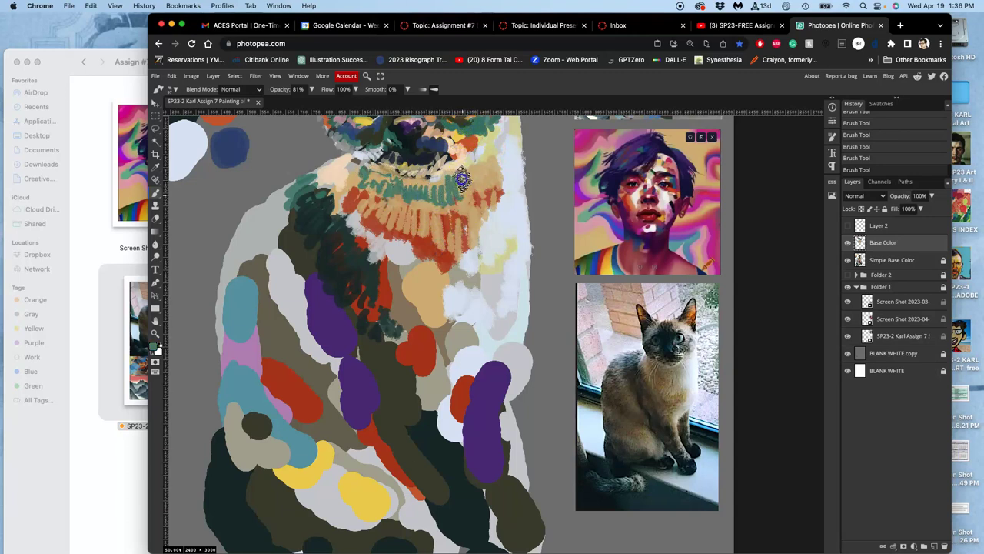
pyautogui.moveTo(420, 200); pyautogui.dragTo(349, 194)
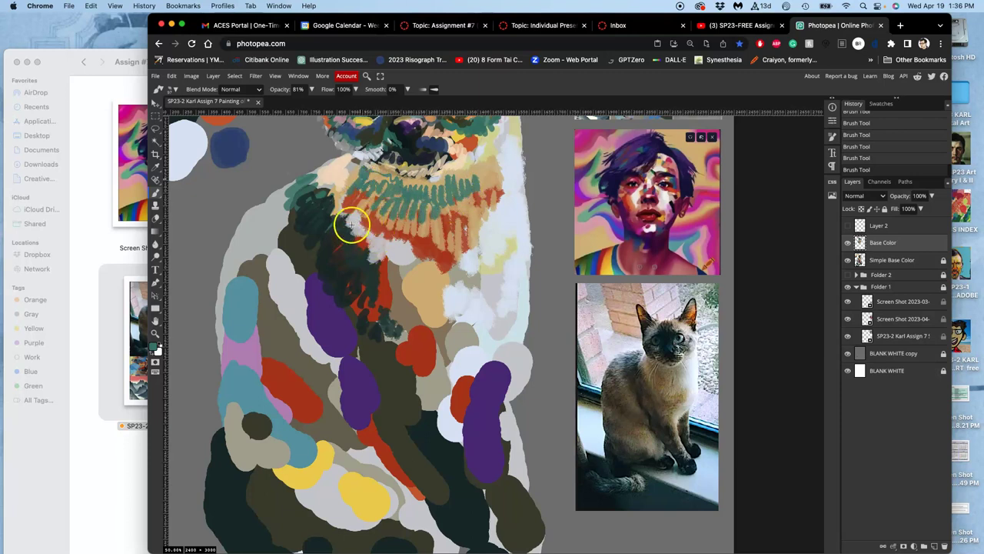
# Step: Paint pale grey and tan fur strokes over the middle of the chest and along its dark left-hand edge
pyautogui.moveTo(400, 240)
pyautogui.mouseDown()
pyautogui.moveTo(402, 265)
pyautogui.moveTo(396, 252)
pyautogui.moveTo(360, 247)
pyautogui.moveTo(386, 259)
pyautogui.moveTo(397, 312)
pyautogui.moveTo(411, 303)
pyautogui.moveTo(413, 323)
pyautogui.moveTo(441, 302)
pyautogui.moveTo(452, 323)
pyautogui.moveTo(490, 264)
pyautogui.moveTo(471, 210)
pyautogui.moveTo(463, 278)
pyautogui.moveTo(431, 311)
pyautogui.mouseUp()
pyautogui.keyDown('alt'); pyautogui.click(470, 212); pyautogui.keyUp('alt')
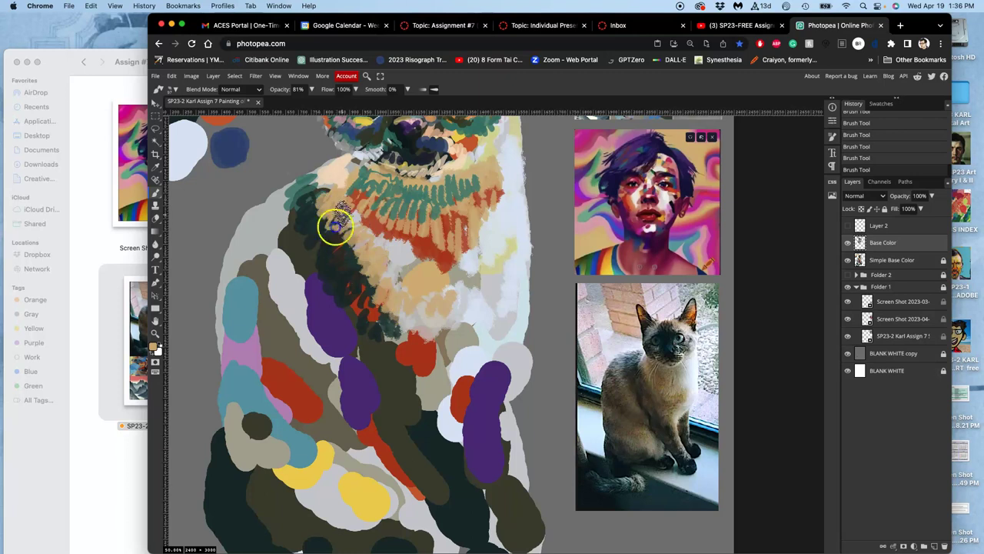
pyautogui.moveTo(380, 242)
pyautogui.mouseDown()
pyautogui.moveTo(385, 266)
pyautogui.moveTo(407, 277)
pyautogui.mouseUp()
# Step: Sample black from under the chin and add dark scribbled strokes along the cat's chin and muzzle
pyautogui.keyDown('alt'); pyautogui.click(418, 162); pyautogui.keyUp('alt')
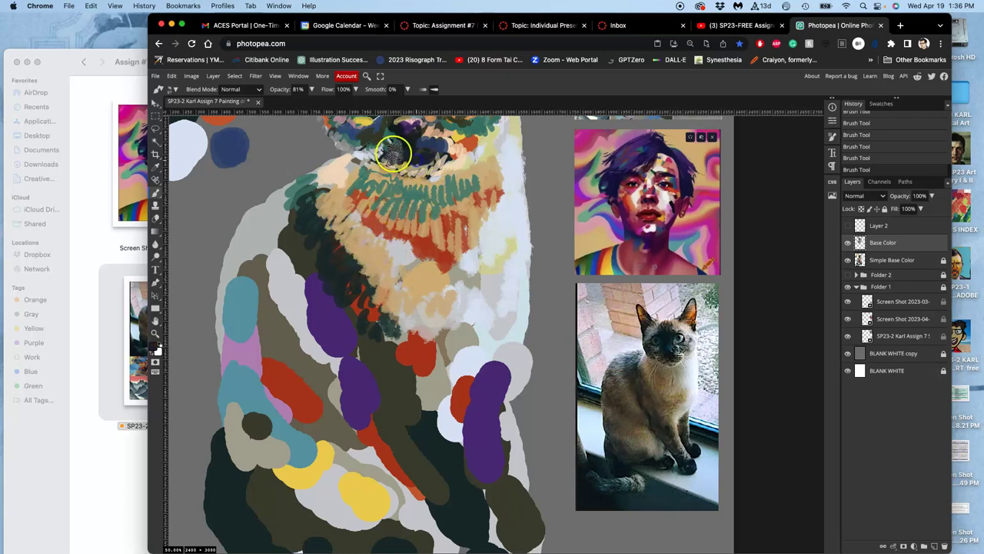
pyautogui.moveTo(402, 160)
pyautogui.mouseDown()
pyautogui.moveTo(442, 153)
pyautogui.moveTo(439, 138)
pyautogui.moveTo(376, 149)
pyautogui.moveTo(391, 146)
pyautogui.moveTo(384, 142)
pyautogui.moveTo(384, 153)
pyautogui.moveTo(379, 140)
pyautogui.moveTo(373, 155)
pyautogui.moveTo(386, 137)
pyautogui.moveTo(404, 152)
pyautogui.mouseUp()
pyautogui.click(436, 155)
pyautogui.click(383, 138)
pyautogui.scroll(3, 406, 152)
pyautogui.click(387, 174)
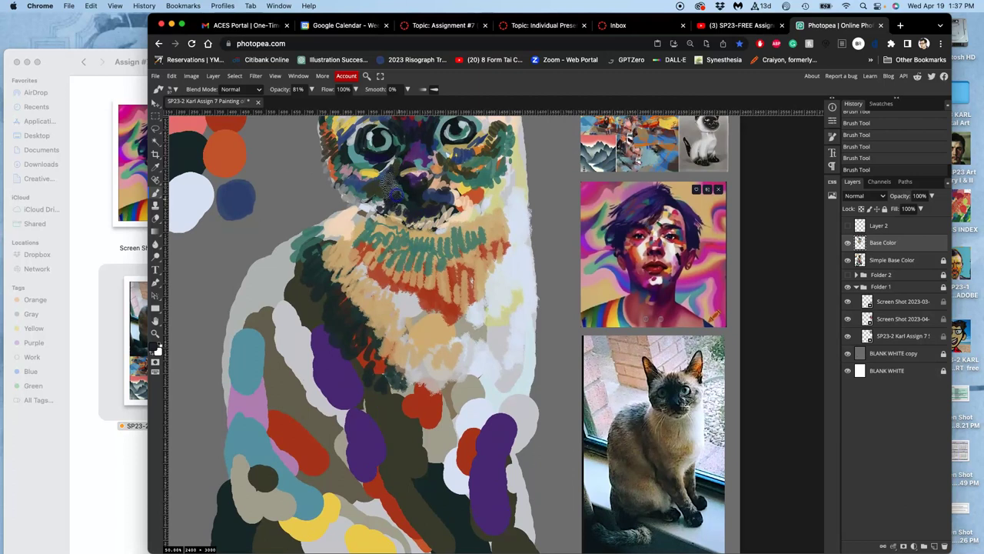
pyautogui.click(384, 186)
pyautogui.moveTo(384, 187); pyautogui.dragTo(383, 185)
# Step: Sample olive-brown from the lower chest and paint brown and olive fur strokes over the left-hand side of the neck
pyautogui.click(439, 347)
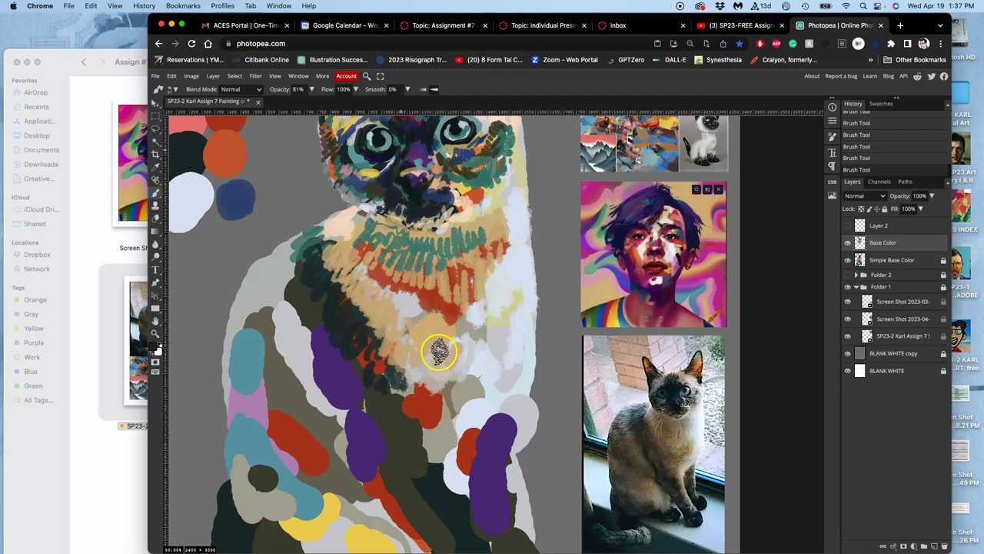
pyautogui.click(389, 268)
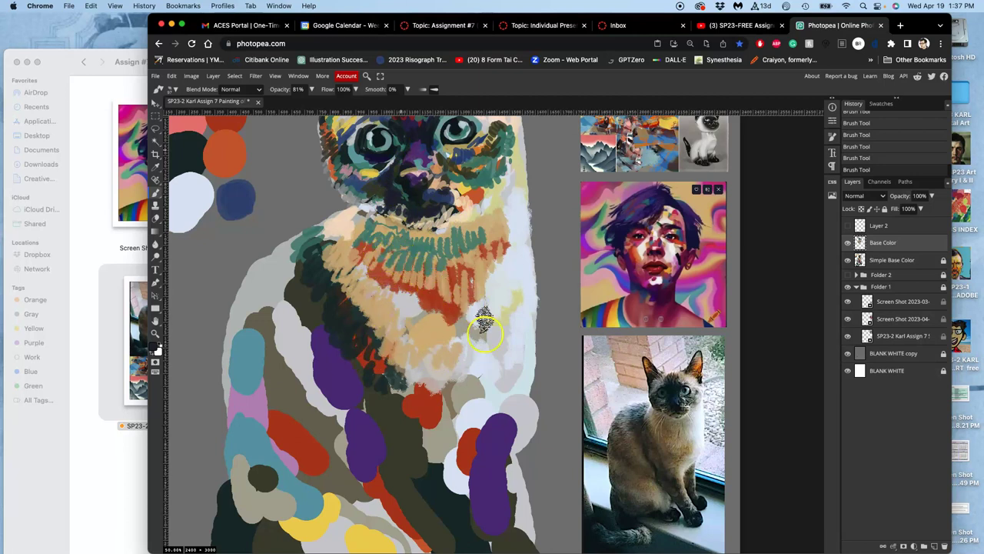
pyautogui.click(449, 384)
pyautogui.keyDown('alt'); pyautogui.click(452, 390); pyautogui.keyUp('alt')
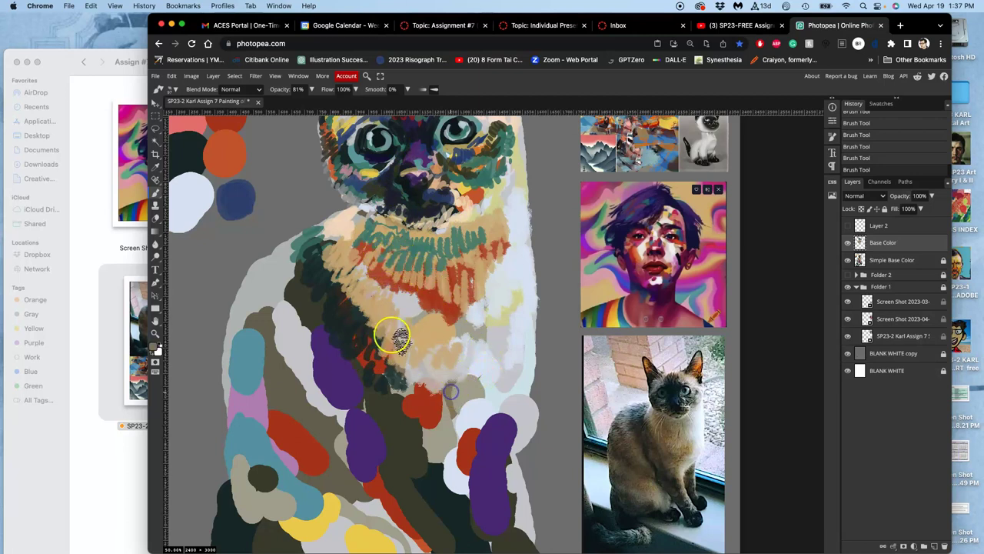
pyautogui.moveTo(375, 245); pyautogui.dragTo(368, 221)
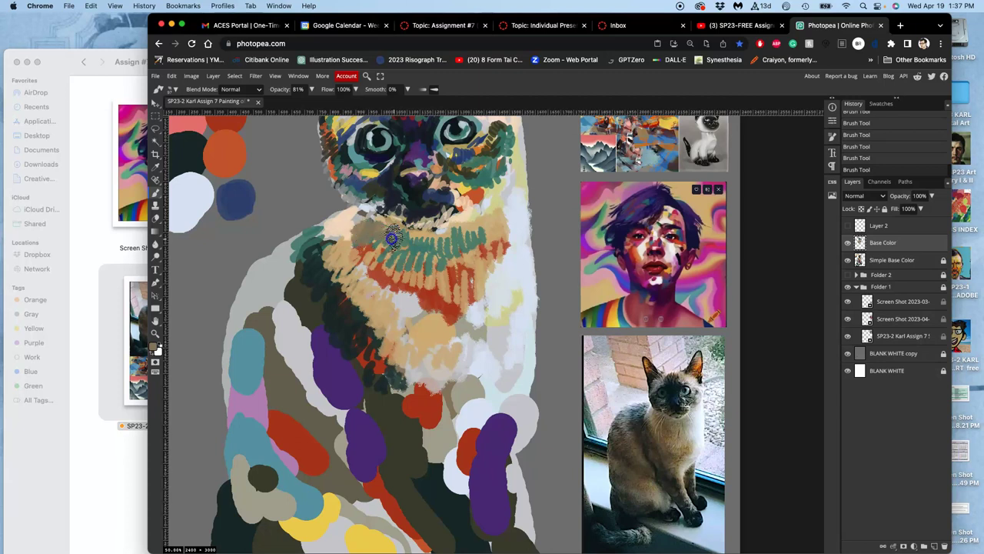
pyautogui.click(388, 358)
pyautogui.click(359, 249)
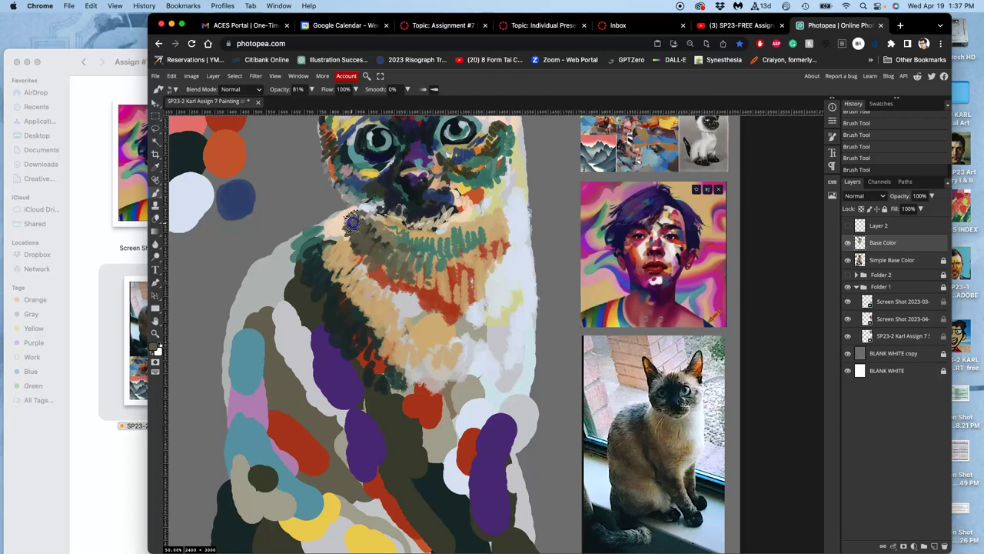
# Step: Paint orange-brown strokes over the middle of the chest, and red and dark olive strokes down the lower chest toward the front leg
pyautogui.keyDown('alt'); pyautogui.click(450, 299); pyautogui.keyUp('alt')
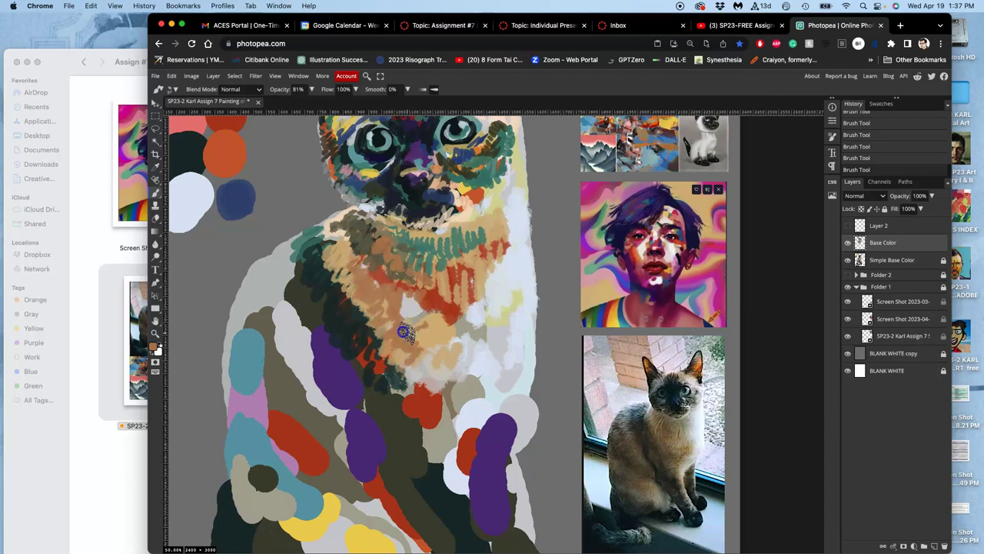
pyautogui.moveTo(421, 353)
pyautogui.mouseDown()
pyautogui.moveTo(432, 377)
pyautogui.moveTo(453, 362)
pyautogui.moveTo(477, 368)
pyautogui.moveTo(444, 393)
pyautogui.moveTo(397, 386)
pyautogui.moveTo(422, 412)
pyautogui.moveTo(419, 389)
pyautogui.moveTo(381, 392)
pyautogui.moveTo(398, 371)
pyautogui.moveTo(403, 394)
pyautogui.mouseUp()
pyautogui.keyDown('alt'); pyautogui.click(424, 408); pyautogui.keyUp('alt')
pyautogui.moveTo(422, 436)
pyautogui.mouseDown()
pyautogui.moveTo(429, 450)
pyautogui.moveTo(396, 434)
pyautogui.mouseUp()
pyautogui.moveTo(418, 401); pyautogui.dragTo(391, 412)
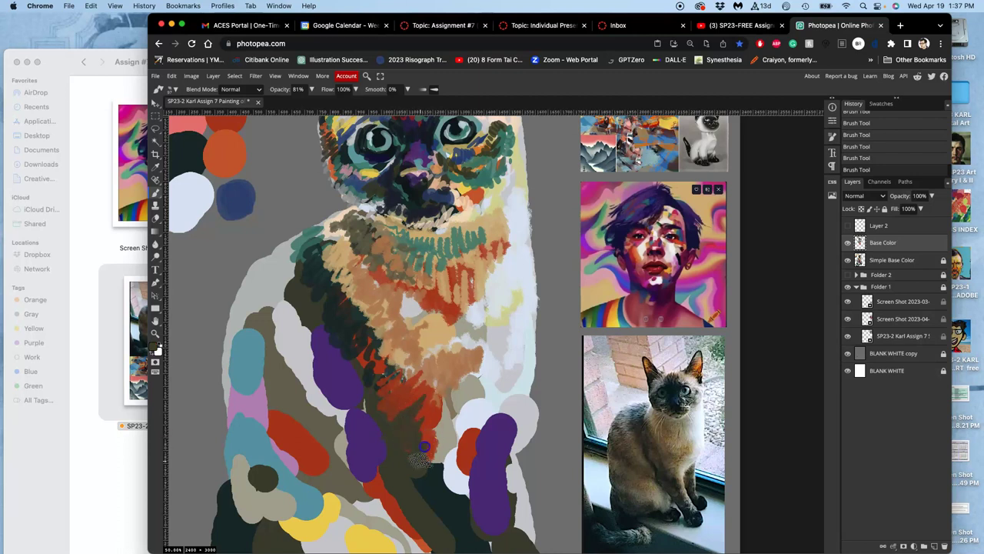
pyautogui.moveTo(425, 446)
pyautogui.mouseDown()
pyautogui.moveTo(426, 407)
pyautogui.moveTo(408, 412)
pyautogui.moveTo(409, 403)
pyautogui.moveTo(395, 401)
pyautogui.moveTo(396, 419)
pyautogui.moveTo(422, 409)
pyautogui.moveTo(411, 428)
pyautogui.moveTo(427, 411)
pyautogui.moveTo(426, 437)
pyautogui.moveTo(433, 403)
pyautogui.moveTo(397, 417)
pyautogui.mouseUp()
pyautogui.moveTo(433, 376)
pyautogui.mouseDown()
pyautogui.moveTo(387, 432)
pyautogui.moveTo(427, 443)
pyautogui.moveTo(426, 414)
pyautogui.mouseUp()
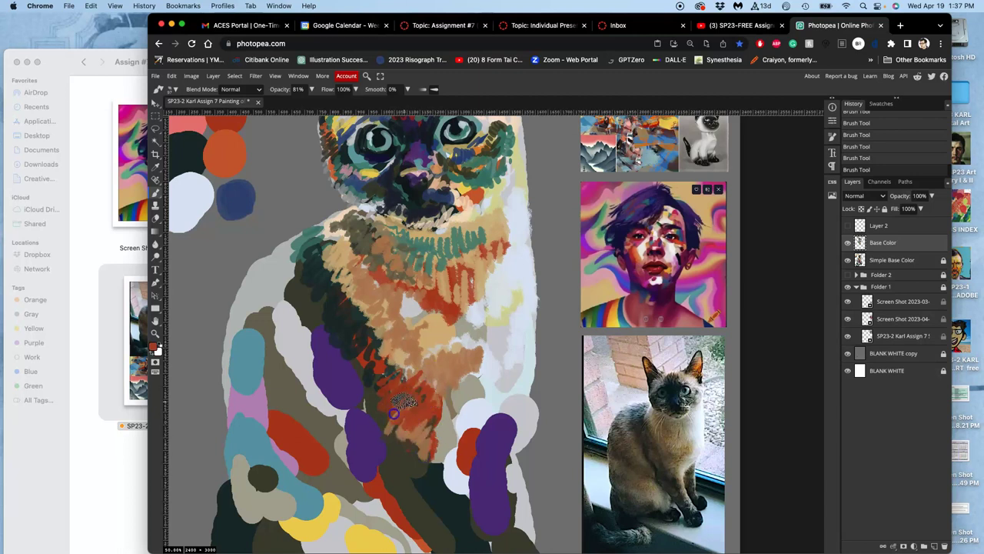
pyautogui.moveTo(431, 451)
pyautogui.mouseDown()
pyautogui.moveTo(431, 424)
pyautogui.moveTo(433, 450)
pyautogui.mouseUp()
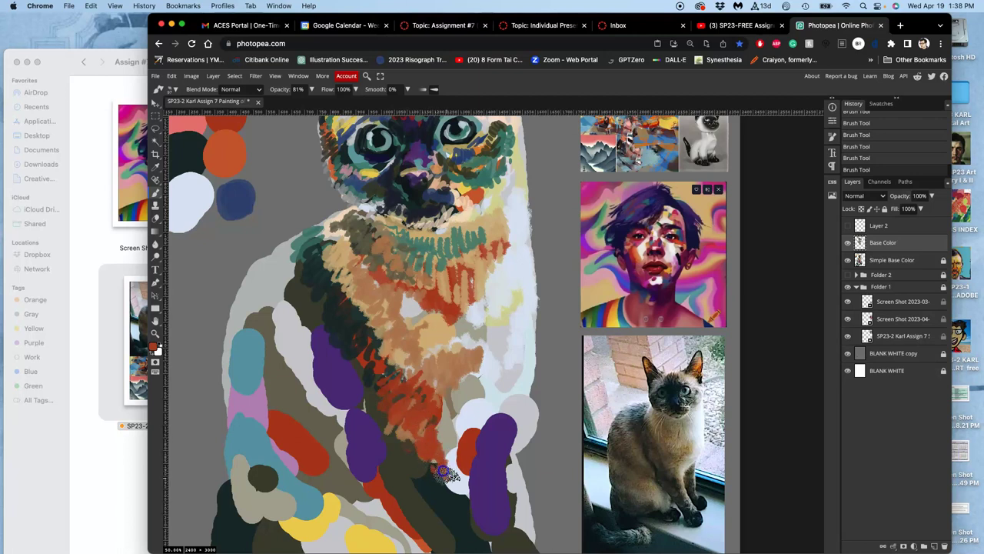
# Step: Paint tan strokes over the teal neck fur, cream patches mid-chest and pale grey strokes down the chest's right-hand side
pyautogui.keyDown('alt'); pyautogui.click(421, 329); pyautogui.keyUp('alt')
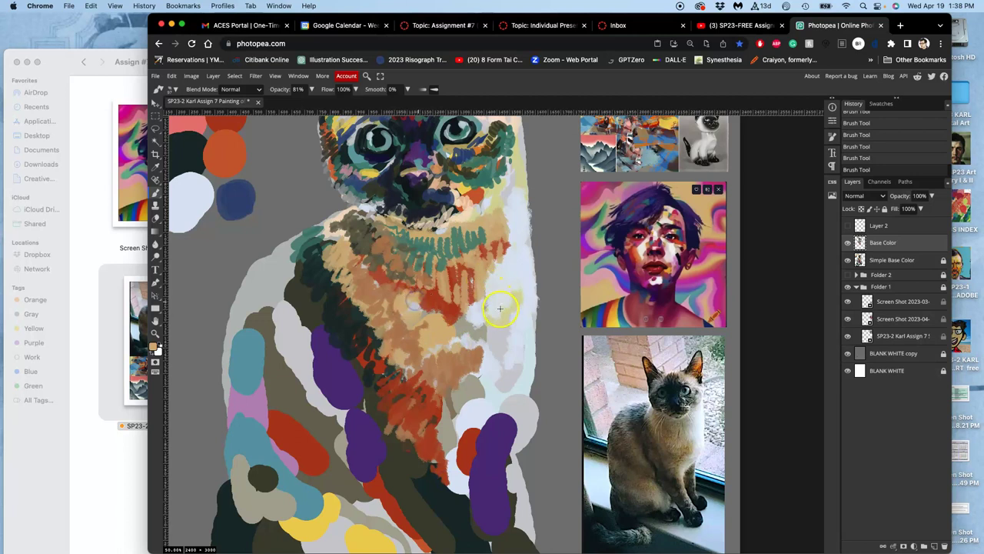
pyautogui.moveTo(500, 308)
pyautogui.mouseDown()
pyautogui.moveTo(439, 349)
pyautogui.moveTo(478, 350)
pyautogui.moveTo(497, 376)
pyautogui.moveTo(465, 424)
pyautogui.moveTo(512, 398)
pyautogui.moveTo(491, 419)
pyautogui.moveTo(474, 414)
pyautogui.moveTo(503, 401)
pyautogui.moveTo(524, 367)
pyautogui.moveTo(484, 373)
pyautogui.moveTo(470, 402)
pyautogui.moveTo(518, 288)
pyautogui.moveTo(479, 274)
pyautogui.moveTo(488, 286)
pyautogui.moveTo(494, 239)
pyautogui.moveTo(515, 231)
pyautogui.moveTo(504, 207)
pyautogui.moveTo(487, 233)
pyautogui.moveTo(467, 404)
pyautogui.moveTo(445, 322)
pyautogui.moveTo(439, 342)
pyautogui.moveTo(457, 368)
pyautogui.moveTo(435, 251)
pyautogui.moveTo(459, 319)
pyautogui.moveTo(474, 263)
pyautogui.mouseUp()
pyautogui.keyDown('alt'); pyautogui.click(474, 257); pyautogui.keyUp('alt')
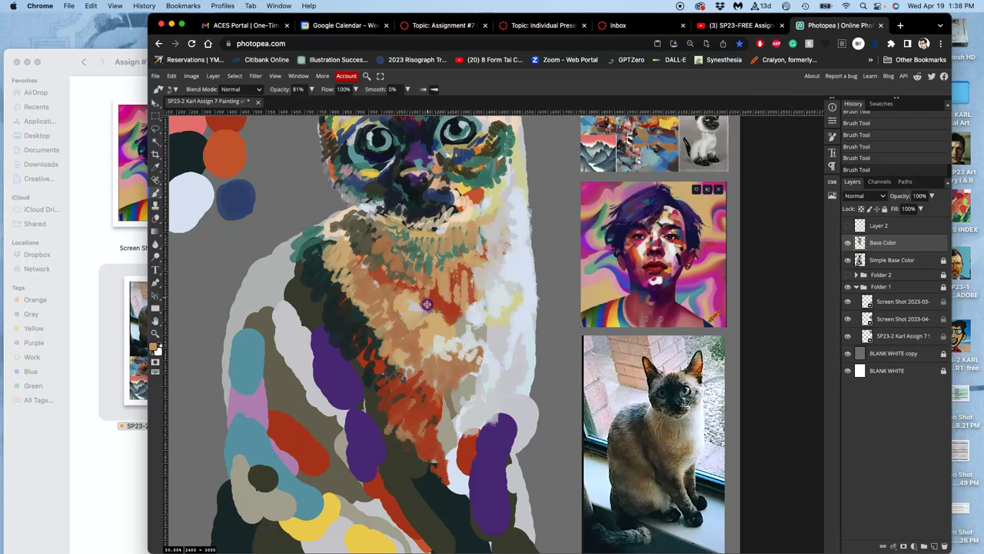
# Step: Sample red from the chest and paint red fur strokes across the upper chest to its left-hand edge
pyautogui.keyDown('alt'); pyautogui.click(433, 277); pyautogui.keyUp('alt')
pyautogui.moveTo(456, 297)
pyautogui.mouseDown()
pyautogui.moveTo(420, 318)
pyautogui.moveTo(430, 347)
pyautogui.moveTo(424, 330)
pyautogui.moveTo(380, 296)
pyautogui.mouseUp()
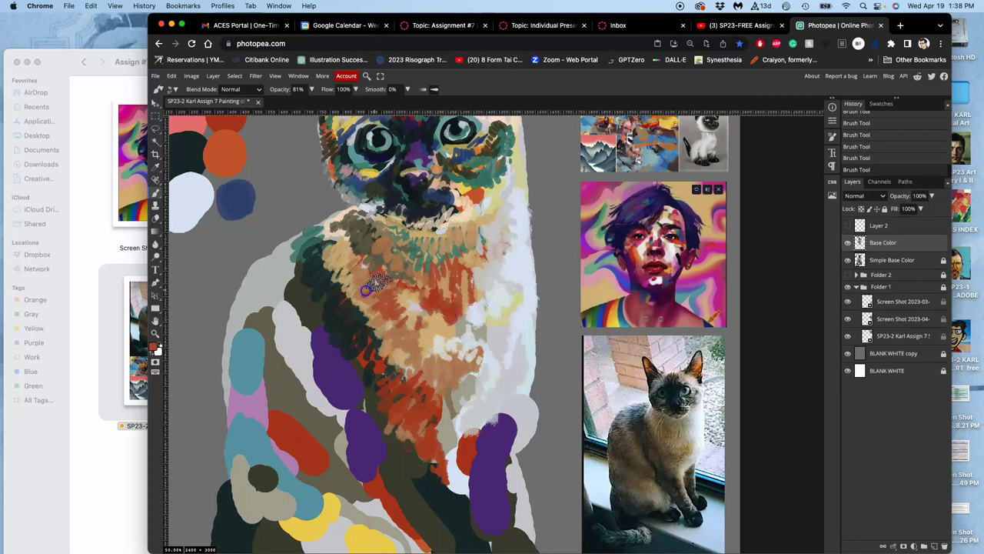
pyautogui.click(404, 338)
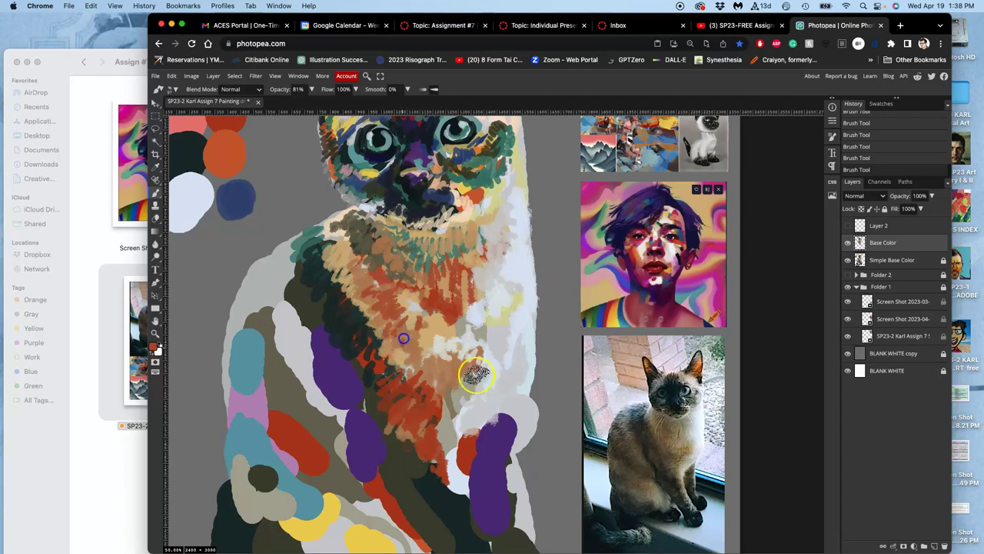
# Step: Dab cream and greyish tan strokes into the middle chest and add red strokes along the lower chest's right-hand edge
pyautogui.keyDown('alt'); pyautogui.click(496, 317); pyautogui.keyUp('alt')
pyautogui.moveTo(398, 350); pyautogui.dragTo(406, 344)
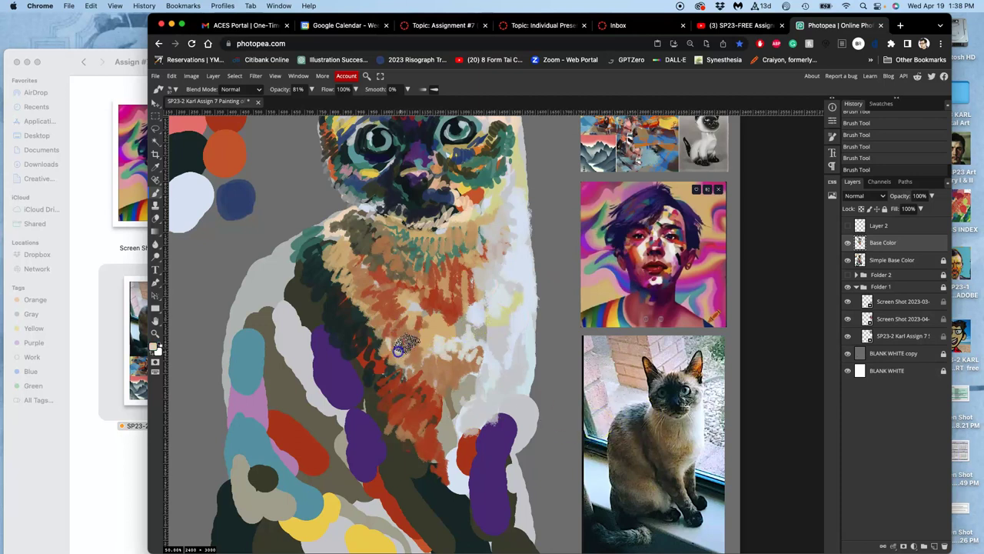
pyautogui.click(431, 384)
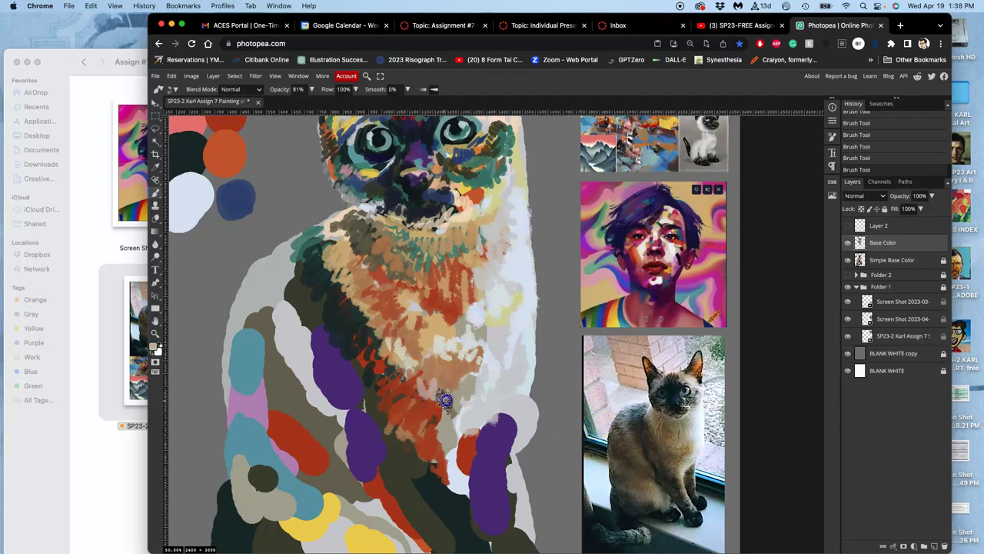
pyautogui.keyDown('alt'); pyautogui.click(439, 418); pyautogui.keyUp('alt')
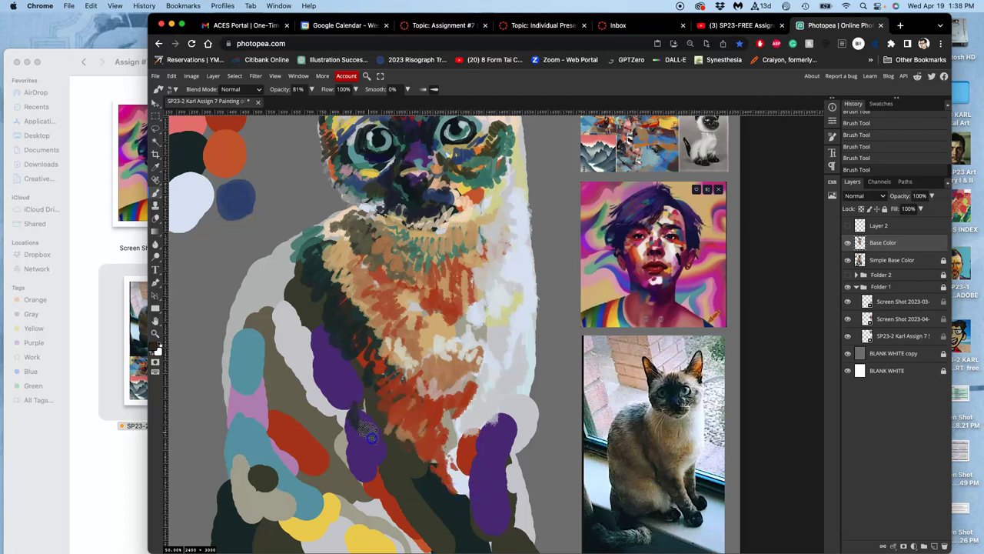
# Step: Paint dark strokes over the lower purple patch and down the front leg to define its outline
pyautogui.moveTo(357, 431)
pyautogui.mouseDown()
pyautogui.moveTo(377, 502)
pyautogui.moveTo(425, 519)
pyautogui.moveTo(386, 516)
pyautogui.moveTo(418, 535)
pyautogui.mouseUp()
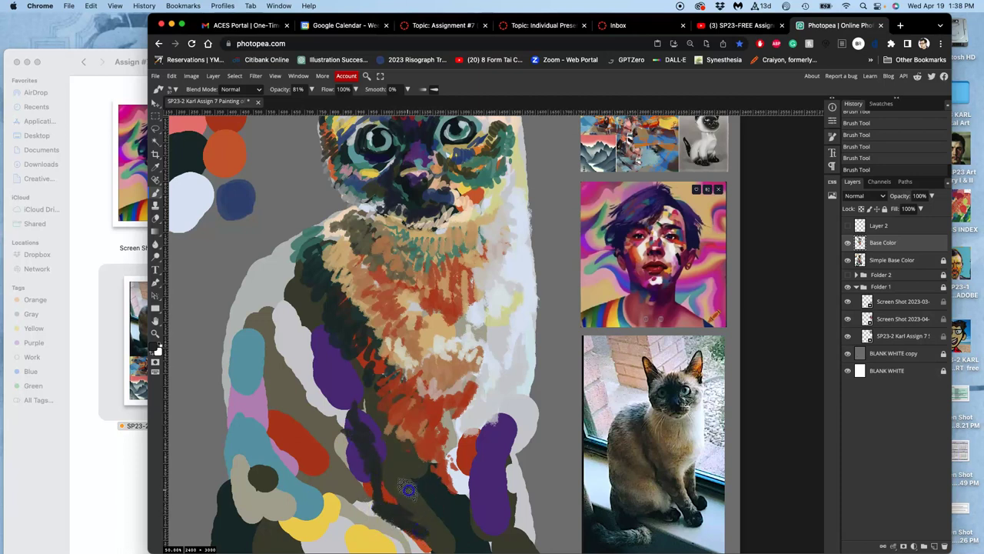
pyautogui.scroll(-5, 427, 496)
pyautogui.hscroll(2, 427, 496)
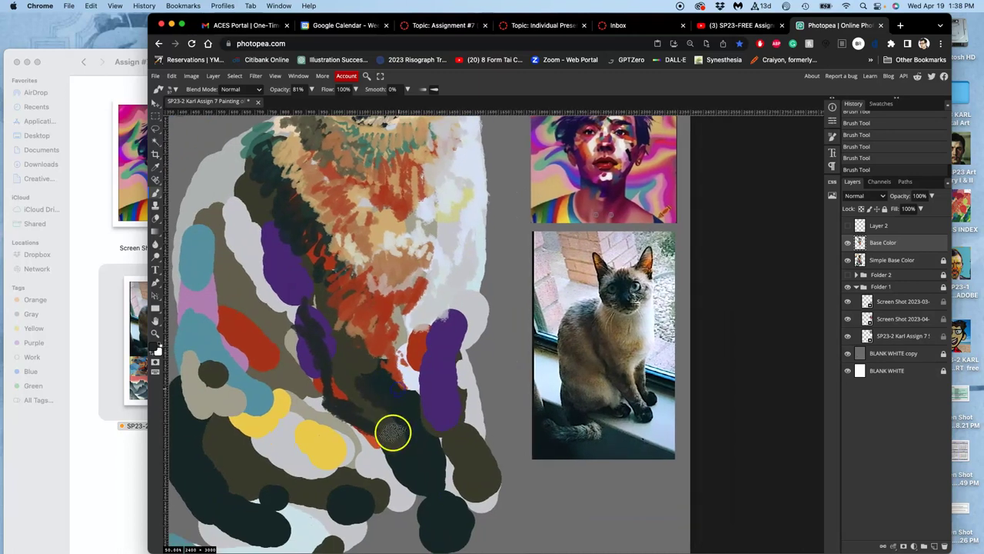
pyautogui.moveTo(348, 413)
pyautogui.mouseDown()
pyautogui.moveTo(341, 411)
pyautogui.moveTo(427, 489)
pyautogui.moveTo(419, 473)
pyautogui.mouseUp()
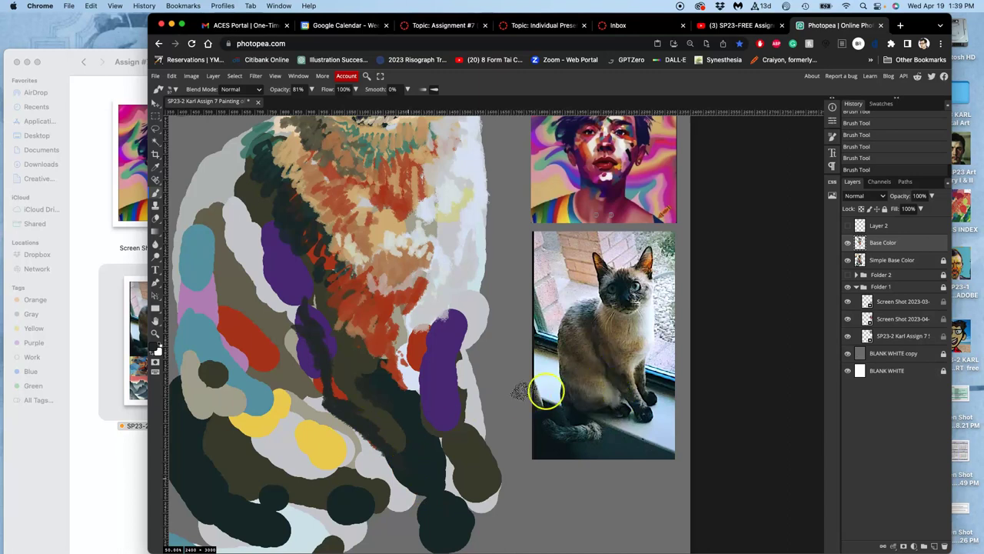
pyautogui.moveTo(333, 350)
pyautogui.mouseDown()
pyautogui.moveTo(285, 314)
pyautogui.moveTo(306, 282)
pyautogui.moveTo(292, 314)
pyautogui.moveTo(361, 271)
pyautogui.moveTo(360, 262)
pyautogui.moveTo(298, 296)
pyautogui.moveTo(298, 310)
pyautogui.moveTo(302, 298)
pyautogui.moveTo(352, 349)
pyautogui.mouseUp()
# Step: Paint a cream patch and red and orange-brown strokes over the top of the front leg, using colours sampled from the chest
pyautogui.keyDown('alt'); pyautogui.click(359, 260); pyautogui.keyUp('alt')
pyautogui.moveTo(309, 319)
pyautogui.mouseDown()
pyautogui.moveTo(326, 347)
pyautogui.moveTo(304, 327)
pyautogui.moveTo(322, 331)
pyautogui.moveTo(376, 282)
pyautogui.moveTo(326, 337)
pyautogui.moveTo(302, 313)
pyautogui.moveTo(326, 333)
pyautogui.moveTo(332, 359)
pyautogui.moveTo(373, 369)
pyautogui.mouseUp()
pyautogui.keyDown('alt'); pyautogui.click(375, 281); pyautogui.keyUp('alt')
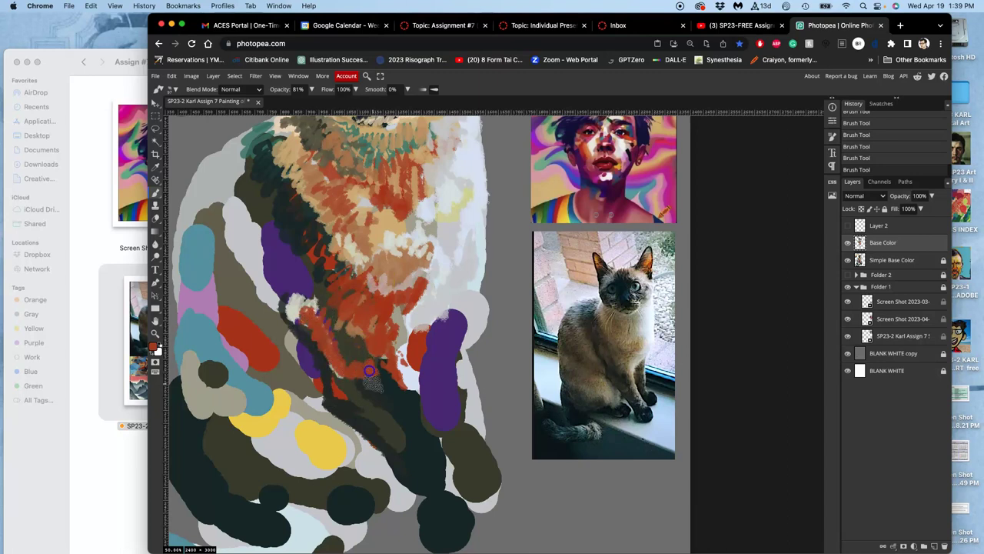
pyautogui.keyDown('alt'); pyautogui.click(398, 275); pyautogui.keyUp('alt')
pyautogui.moveTo(337, 343)
pyautogui.mouseDown()
pyautogui.moveTo(381, 377)
pyautogui.moveTo(336, 341)
pyautogui.moveTo(349, 149)
pyautogui.moveTo(366, 147)
pyautogui.moveTo(357, 259)
pyautogui.moveTo(307, 333)
pyautogui.moveTo(319, 320)
pyautogui.moveTo(339, 334)
pyautogui.mouseUp()
pyautogui.keyDown('alt'); pyautogui.click(380, 373); pyautogui.keyUp('alt')
# Step: Sample teal from the neck and paint teal strokes over the upper front leg and down its length
pyautogui.keyDown('alt'); pyautogui.click(365, 150); pyautogui.keyUp('alt')
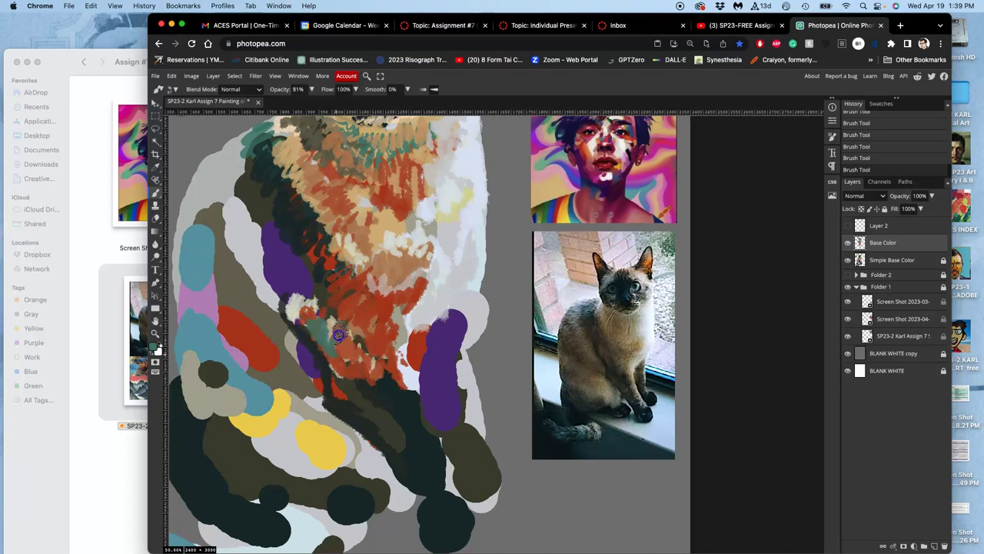
pyautogui.moveTo(372, 375); pyautogui.dragTo(322, 366)
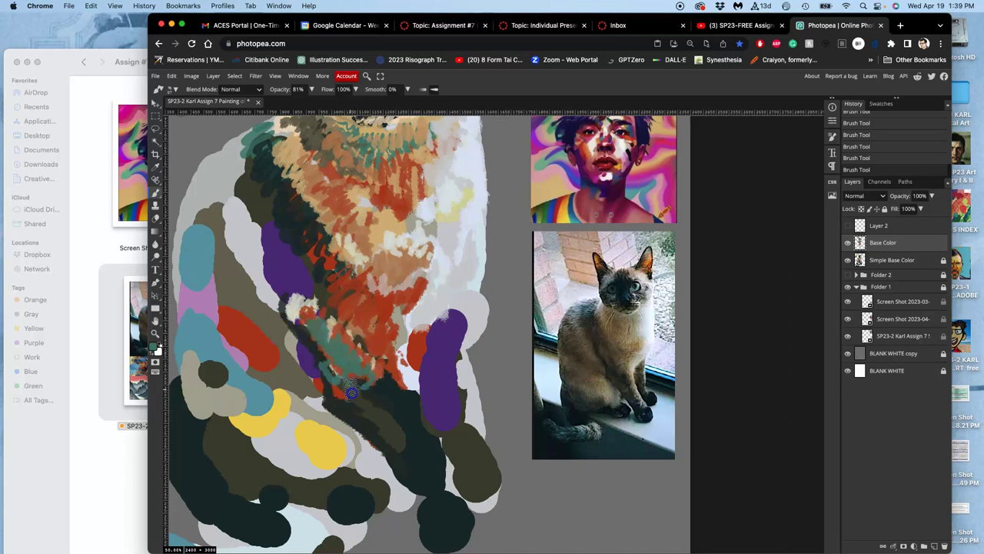
pyautogui.moveTo(402, 434); pyautogui.dragTo(427, 467)
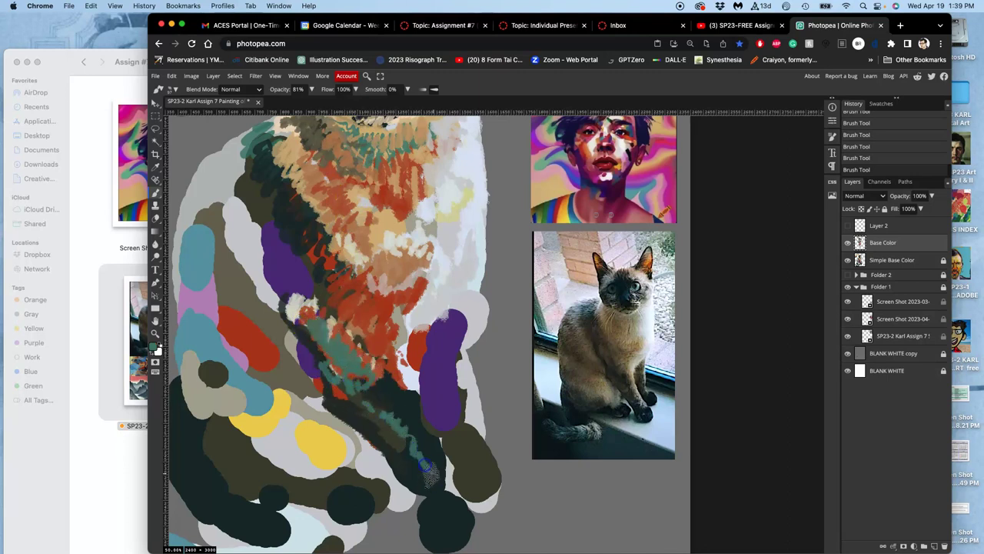
# Step: Paint dark and olive strokes over the front paw and muted dark green strokes along the leg
pyautogui.keyDown('alt'); pyautogui.click(423, 479); pyautogui.keyUp('alt')
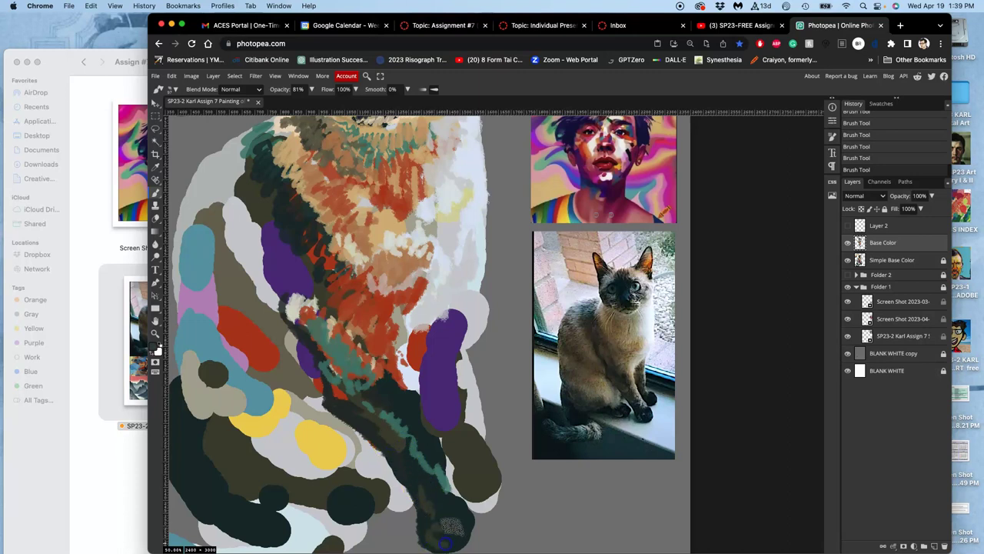
pyautogui.keyDown('alt'); pyautogui.click(446, 474); pyautogui.keyUp('alt')
pyautogui.moveTo(428, 457); pyautogui.dragTo(401, 437)
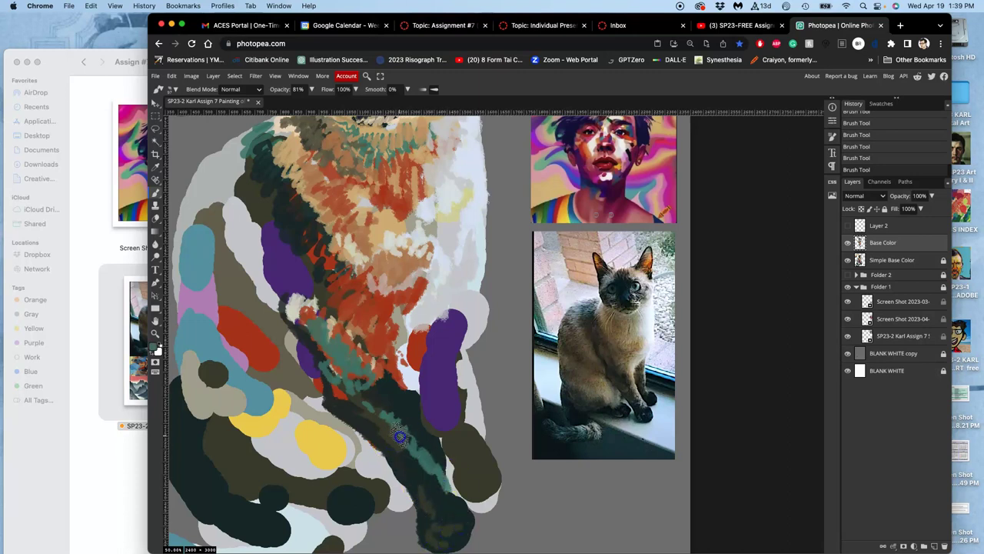
# Step: Paint cream strokes along the front leg's right-hand edge up to the chest, and orange-brown strokes over the lower chest
pyautogui.keyDown('alt'); pyautogui.click(402, 238); pyautogui.keyUp('alt')
pyautogui.moveTo(402, 382)
pyautogui.mouseDown()
pyautogui.moveTo(415, 407)
pyautogui.moveTo(388, 376)
pyautogui.moveTo(452, 488)
pyautogui.mouseUp()
pyautogui.keyDown('alt'); pyautogui.click(449, 215); pyautogui.keyUp('alt')
pyautogui.moveTo(407, 373); pyautogui.dragTo(404, 392)
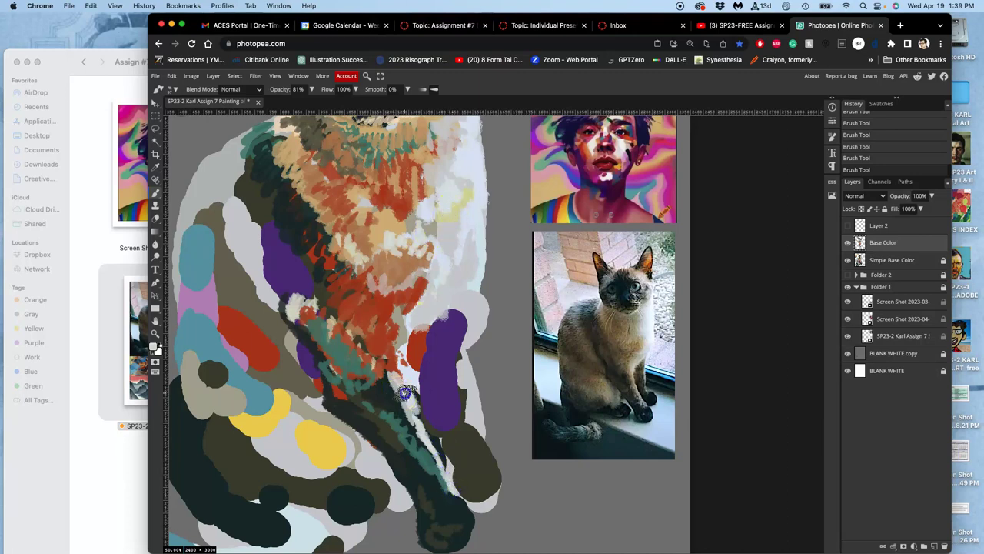
pyautogui.moveTo(426, 433)
pyautogui.mouseDown()
pyautogui.moveTo(392, 366)
pyautogui.moveTo(407, 360)
pyautogui.moveTo(407, 337)
pyautogui.moveTo(393, 337)
pyautogui.moveTo(392, 348)
pyautogui.moveTo(402, 322)
pyautogui.moveTo(366, 328)
pyautogui.mouseUp()
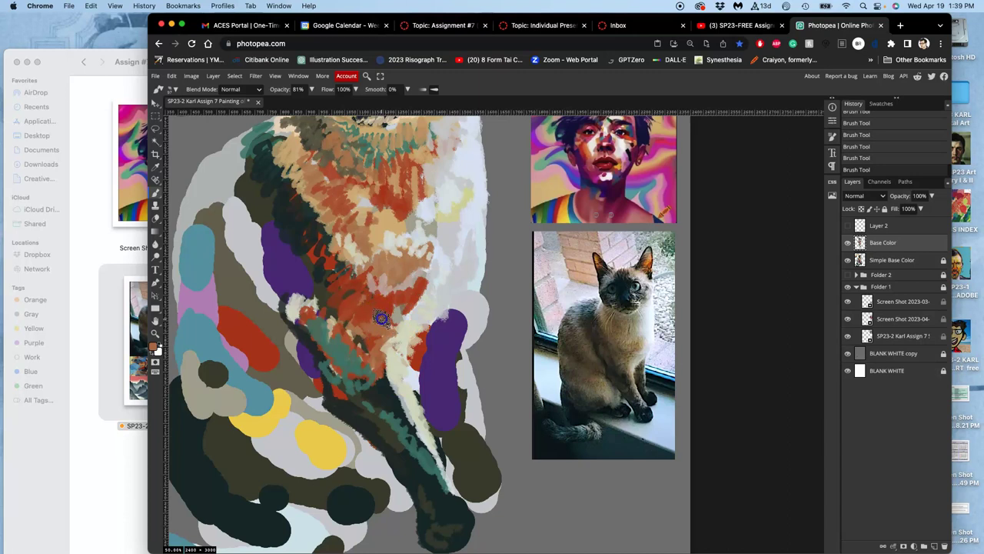
pyautogui.moveTo(427, 339)
pyautogui.mouseDown()
pyautogui.moveTo(434, 364)
pyautogui.moveTo(439, 302)
pyautogui.moveTo(417, 360)
pyautogui.moveTo(458, 320)
pyautogui.moveTo(423, 236)
pyautogui.moveTo(399, 261)
pyautogui.mouseUp()
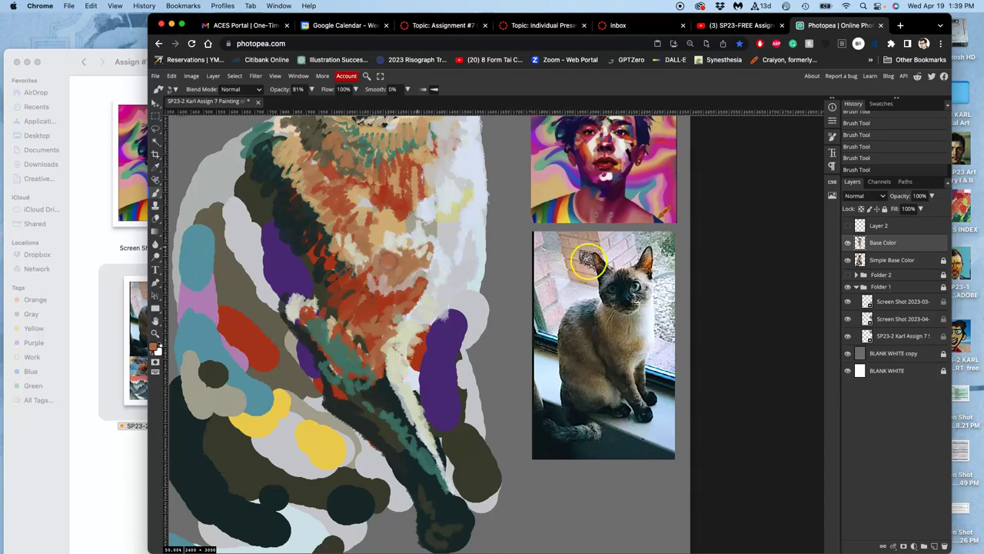
# Step: Hide the Base Color layer to compare the painting with the simple base colours, and show it again
pyautogui.click(847, 242)
pyautogui.click(848, 242)
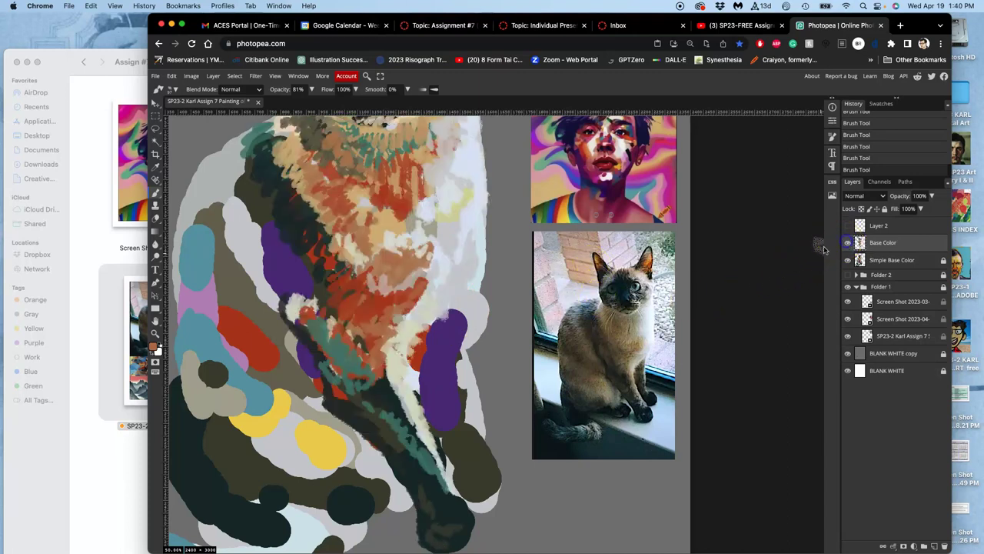
# Step: Hide and re-show the Base Color layer to compare it across the whole cat, and save the painting
pyautogui.hotkey('ctrl', '-')
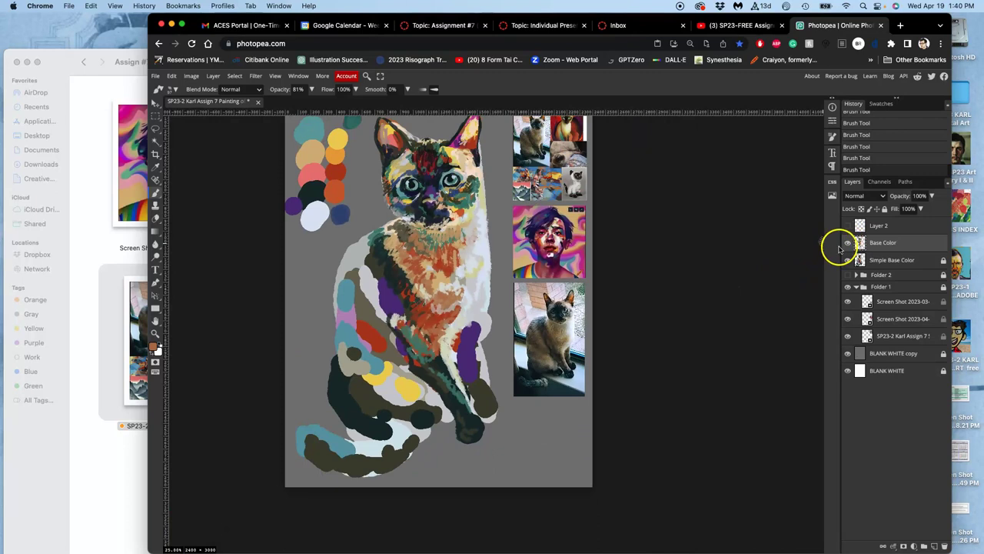
pyautogui.click(846, 244)
pyautogui.click(847, 244)
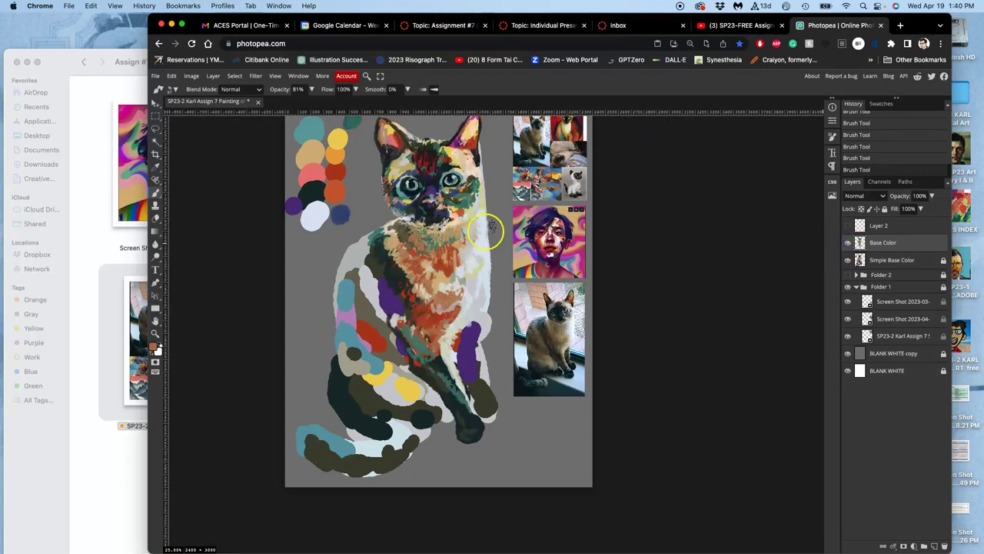
pyautogui.press('super+s')
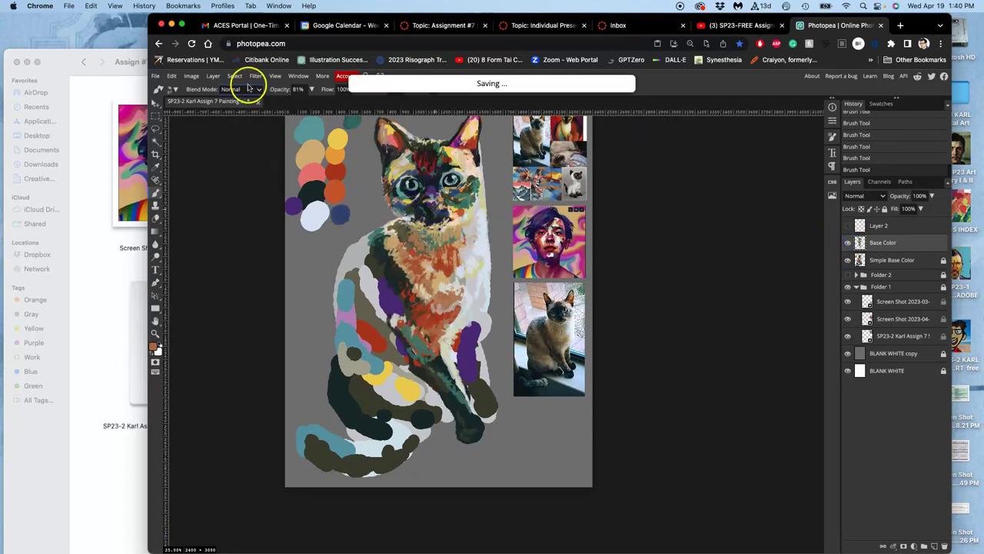
# Step: Try different saturation levels on the Base Color layer with Hue/Saturation and apply the adjustment
pyautogui.click(191, 77)
pyautogui.moveTo(208, 104)
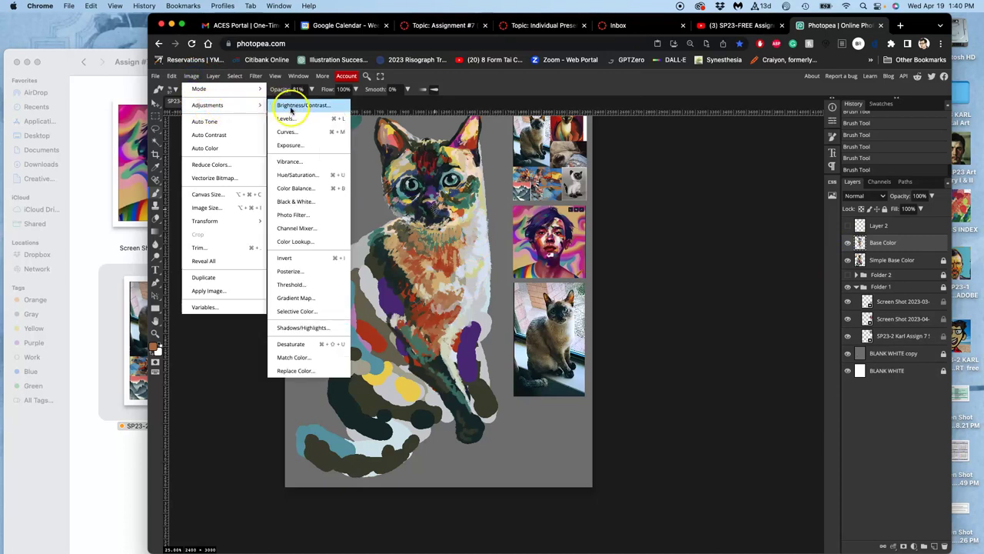
pyautogui.click(298, 176)
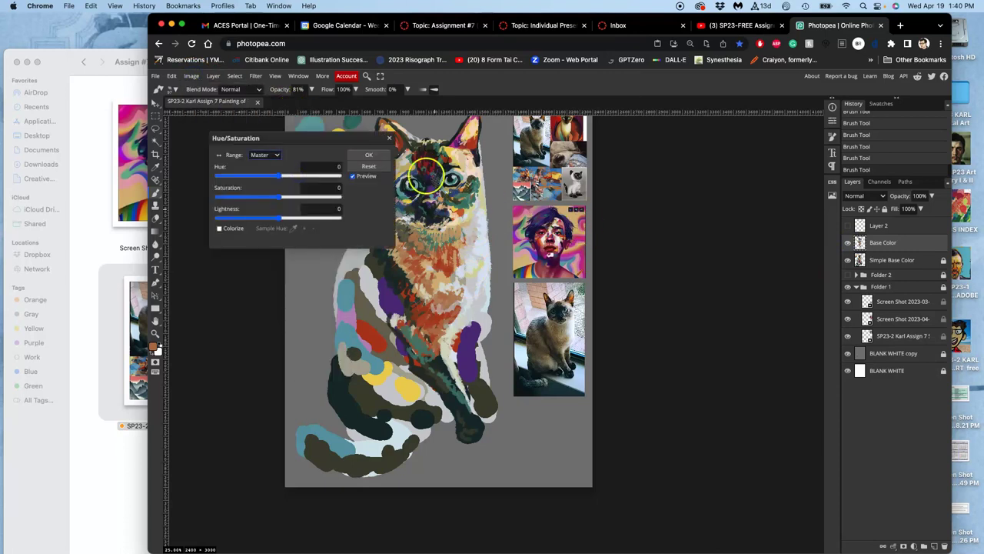
pyautogui.moveTo(368, 139); pyautogui.dragTo(733, 172)
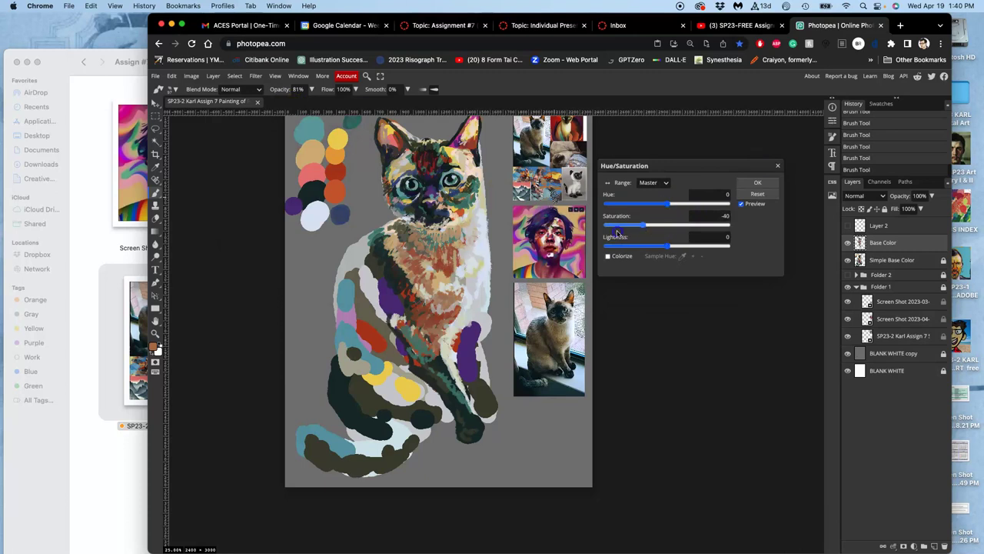
pyautogui.moveTo(644, 224); pyautogui.dragTo(635, 227)
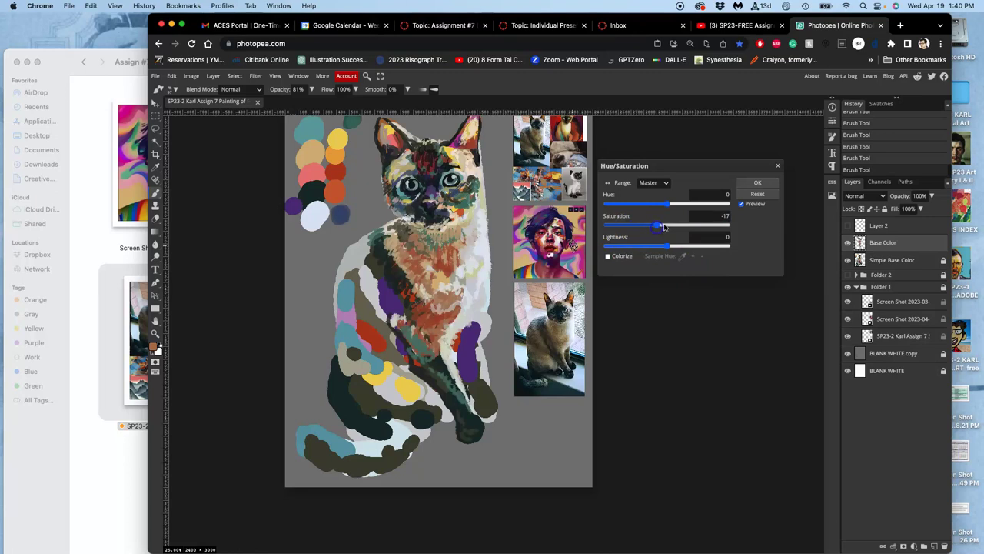
pyautogui.moveTo(652, 226); pyautogui.dragTo(629, 227)
pyautogui.click(757, 183)
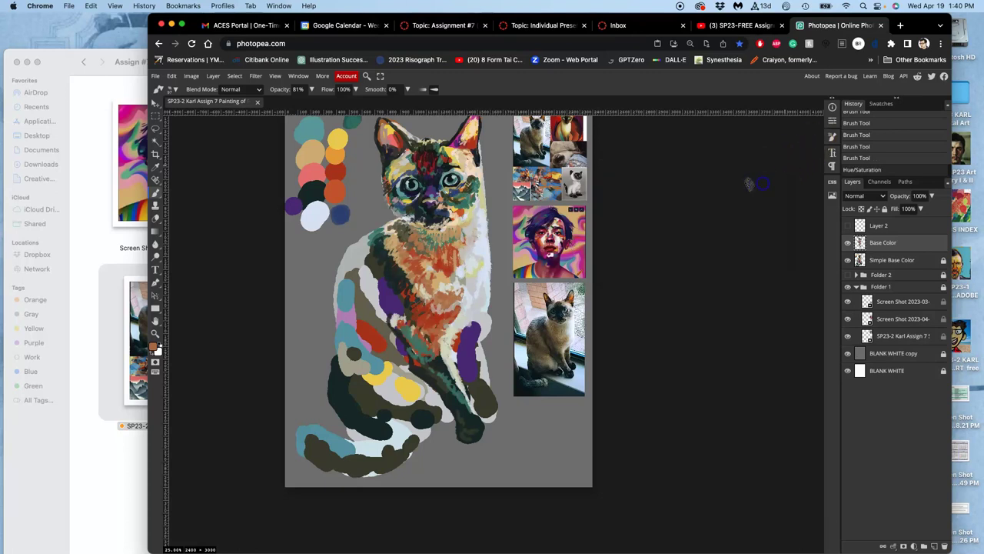
# Step: Paint orange-brown strokes over the purple patch and dark fur beside the chest, and teal strokes along the patch's upper edge
pyautogui.scroll(3, 442, 280)
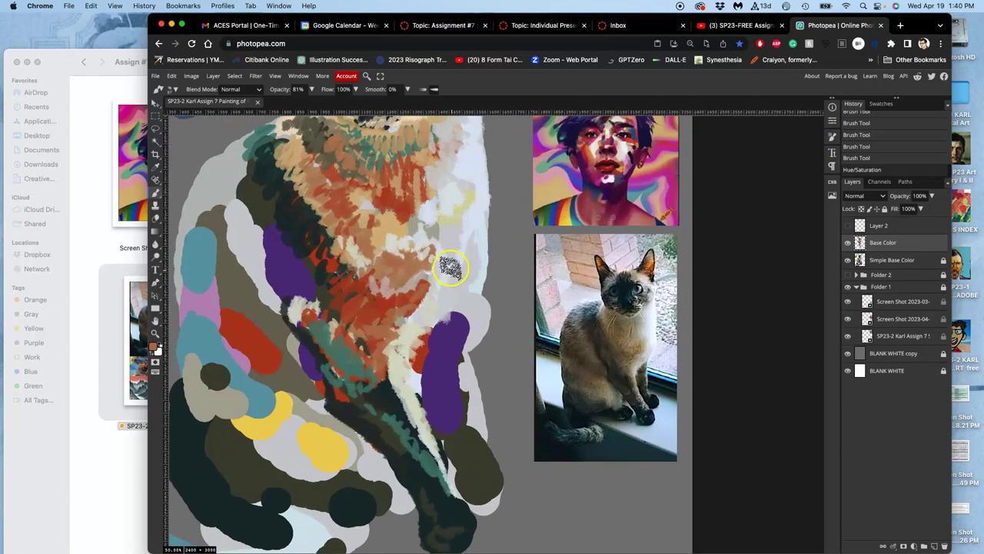
pyautogui.moveTo(429, 268); pyautogui.dragTo(460, 320)
pyautogui.click(361, 343)
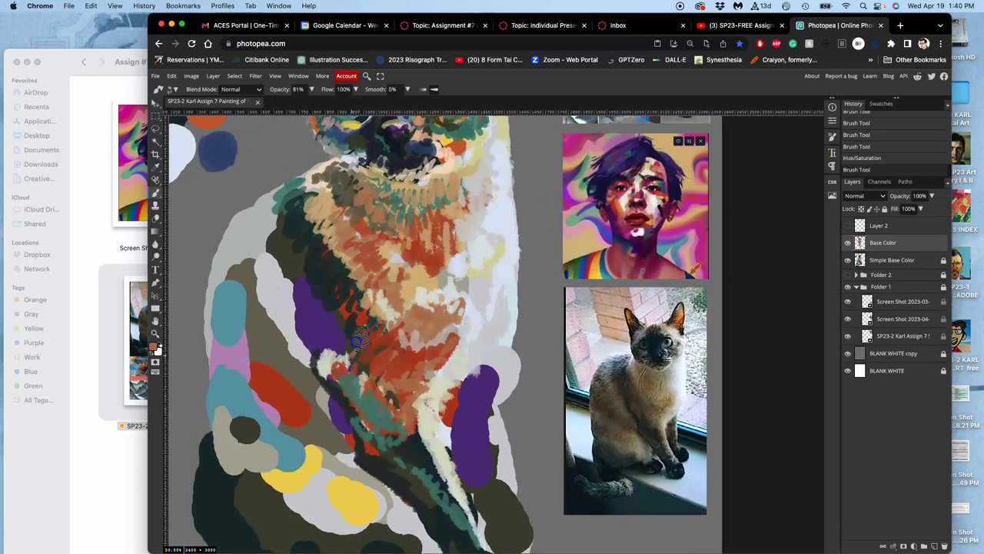
pyautogui.click(354, 339)
pyautogui.click(345, 344)
pyautogui.moveTo(343, 346); pyautogui.dragTo(339, 321)
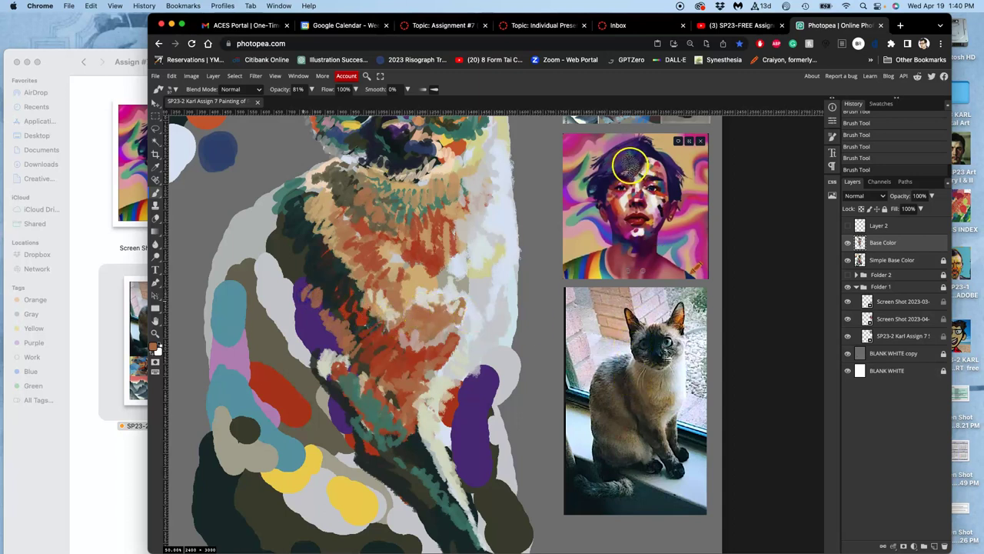
pyautogui.moveTo(314, 287); pyautogui.dragTo(309, 311)
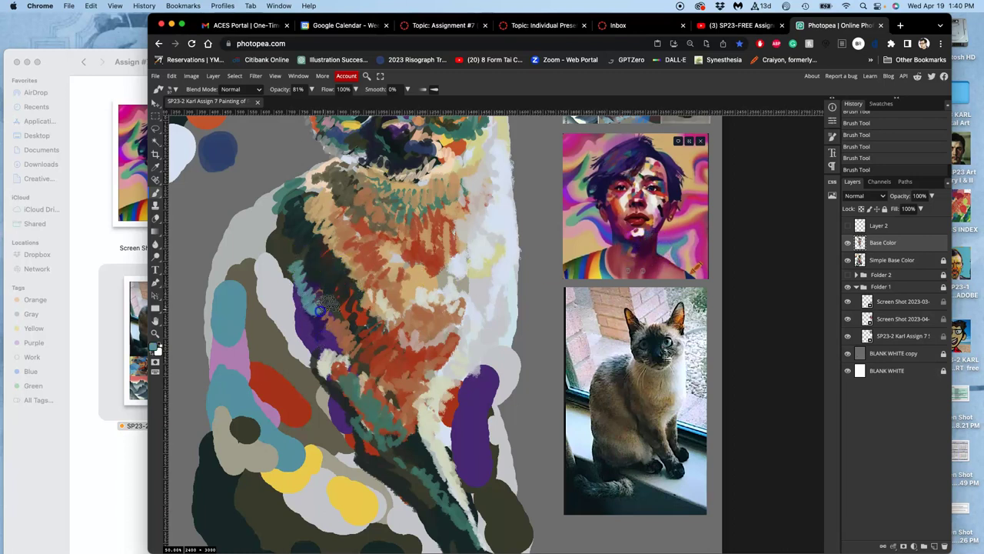
# Step: Sample dark purple from the cat's muzzle and paint dark purple and blue strokes down the shoulder and over the purple patch
pyautogui.keyDown('alt'); pyautogui.click(423, 151); pyautogui.keyUp('alt')
pyautogui.moveTo(342, 300)
pyautogui.mouseDown()
pyautogui.moveTo(314, 283)
pyautogui.moveTo(304, 300)
pyautogui.moveTo(300, 267)
pyautogui.moveTo(287, 269)
pyautogui.moveTo(278, 239)
pyautogui.moveTo(283, 206)
pyautogui.moveTo(269, 223)
pyautogui.moveTo(285, 280)
pyautogui.moveTo(273, 266)
pyautogui.moveTo(289, 235)
pyautogui.moveTo(267, 222)
pyautogui.moveTo(288, 212)
pyautogui.moveTo(292, 195)
pyautogui.moveTo(280, 233)
pyautogui.moveTo(307, 204)
pyautogui.moveTo(312, 211)
pyautogui.moveTo(280, 264)
pyautogui.moveTo(323, 352)
pyautogui.mouseUp()
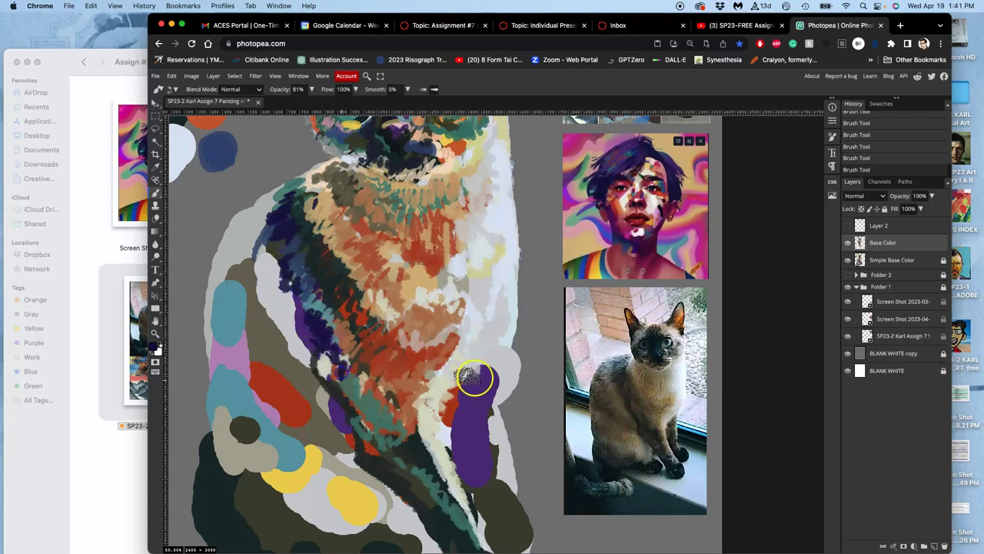
pyautogui.click(260, 203)
# Step: Paint a round dark purple swatch beside the blue one in the colour palette and fill it in
pyautogui.click(255, 144)
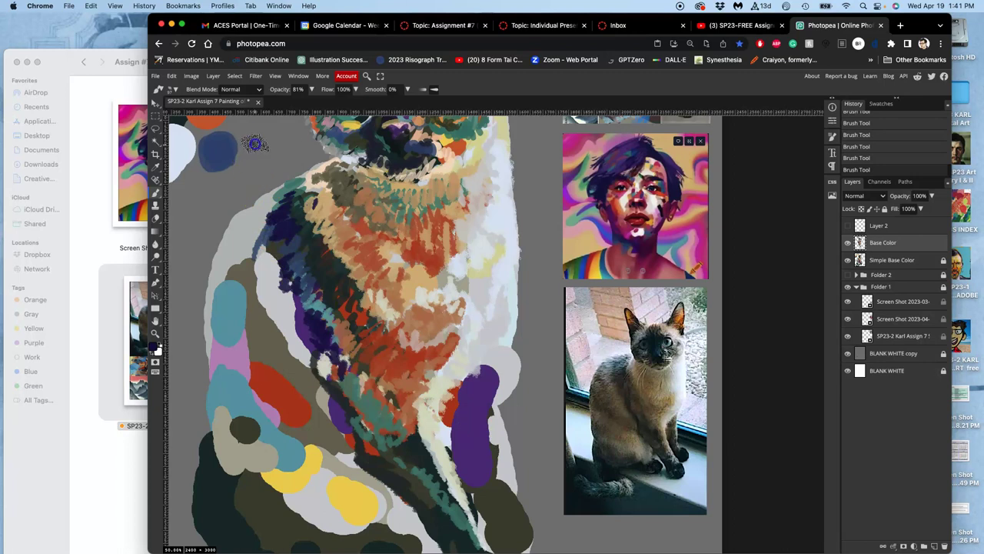
pyautogui.moveTo(255, 144); pyautogui.dragTo(259, 153)
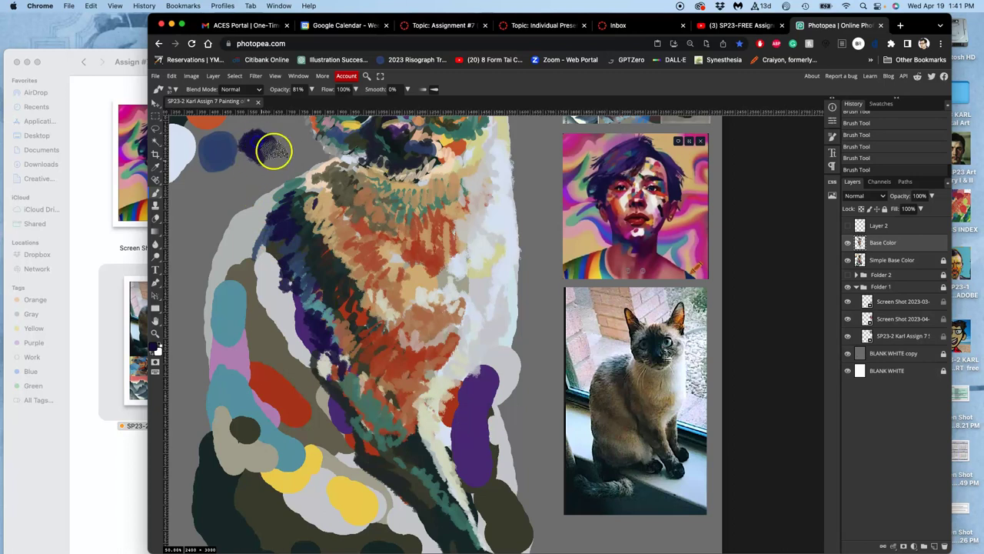
pyautogui.moveTo(426, 267); pyautogui.dragTo(459, 389)
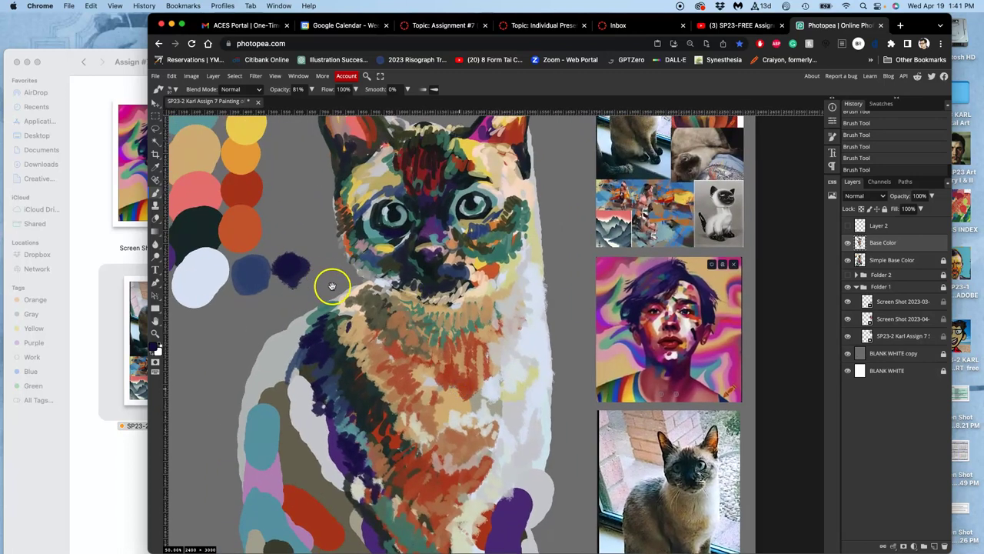
pyautogui.click(296, 259)
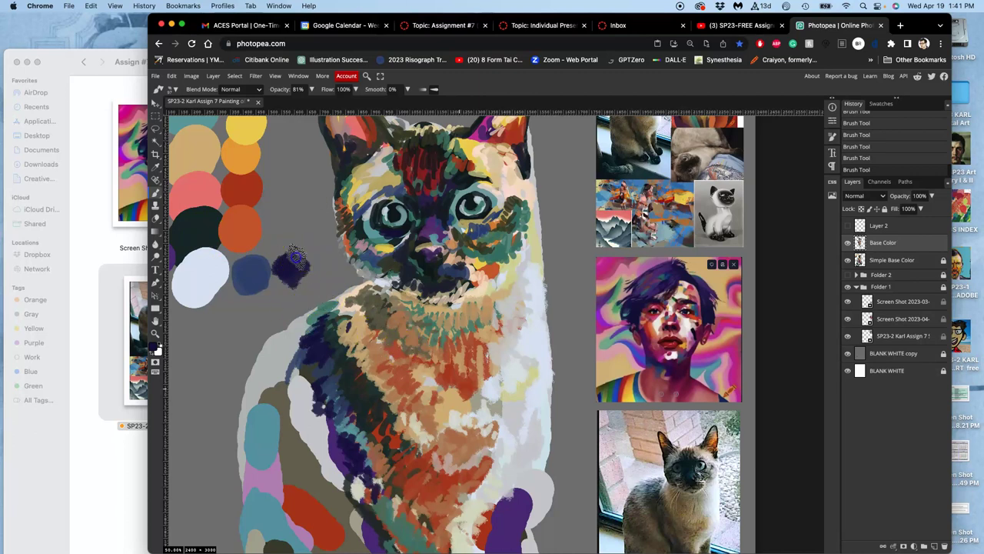
pyautogui.click(301, 264)
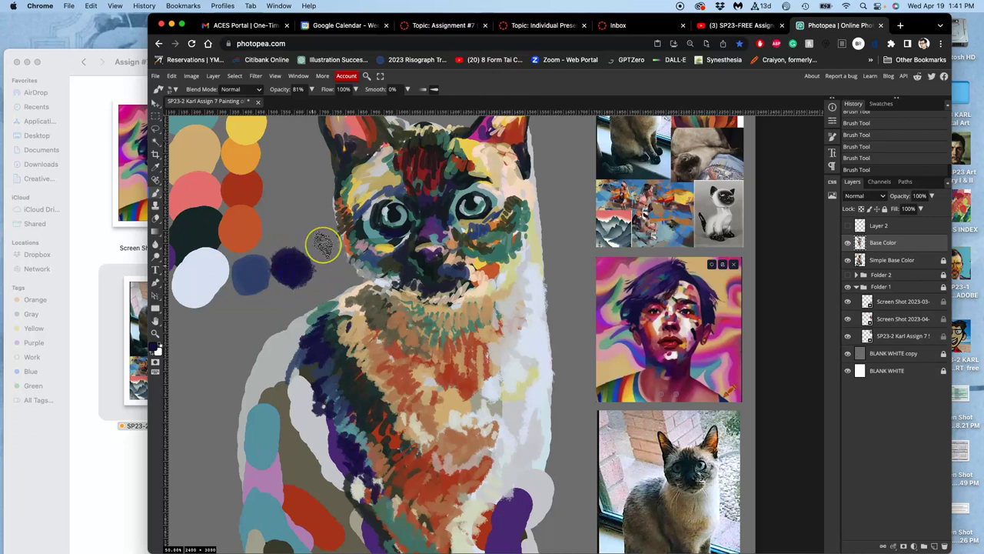
pyautogui.scroll(5, 323, 238)
pyautogui.moveTo(242, 243)
pyautogui.mouseDown()
pyautogui.moveTo(399, 281)
pyautogui.moveTo(573, 299)
pyautogui.moveTo(561, 295)
pyautogui.mouseUp()
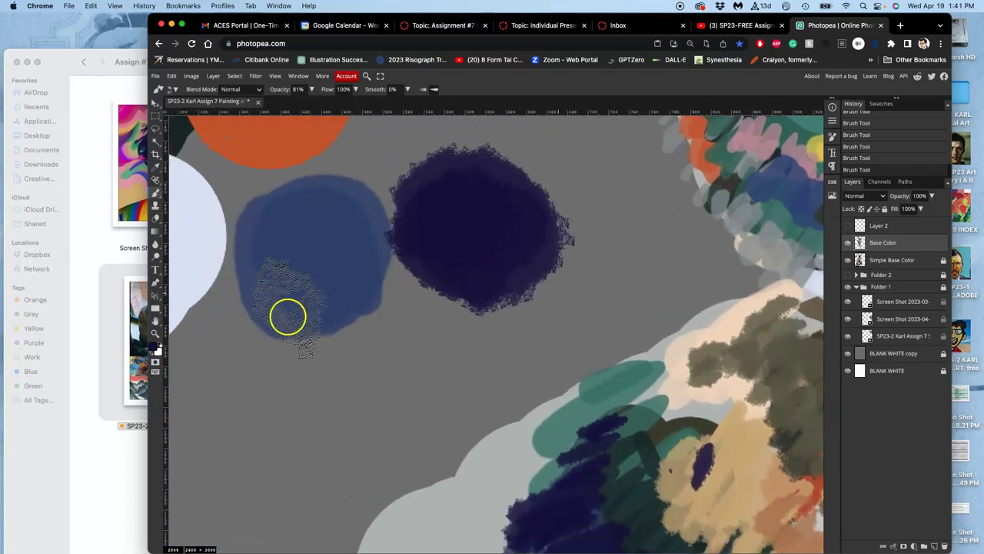